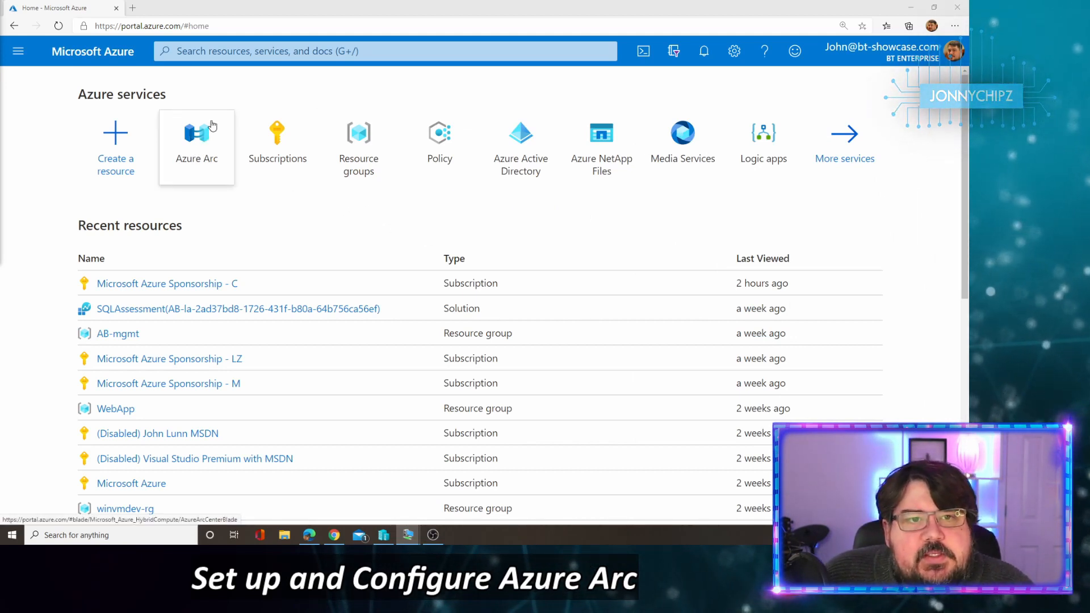
# Step: Search the portal for 'arc' and open the Azure Arc service
pyautogui.click(195, 52)
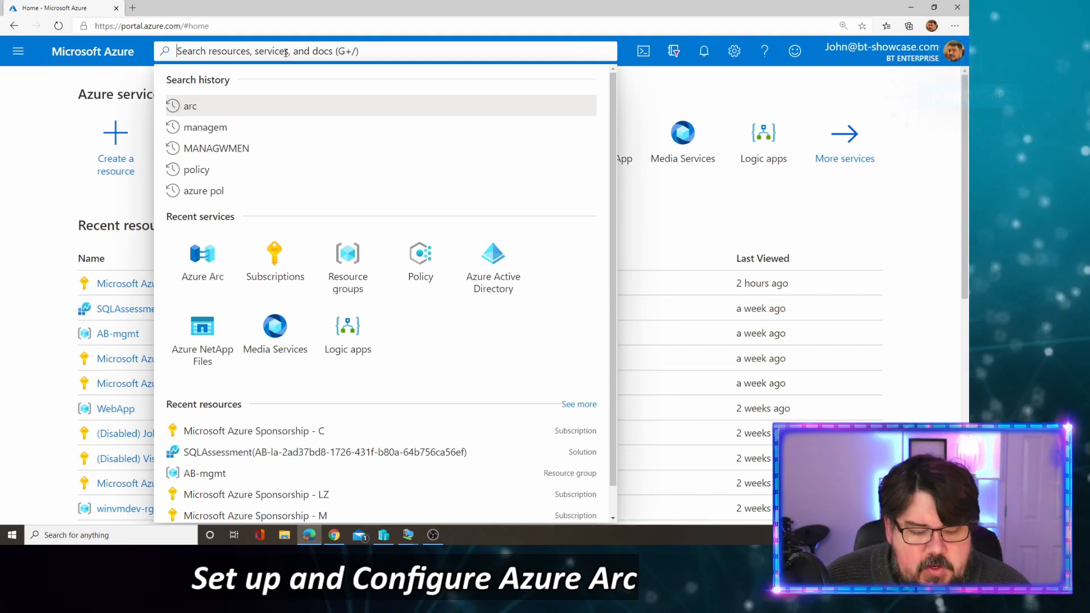
pyautogui.write('arc')
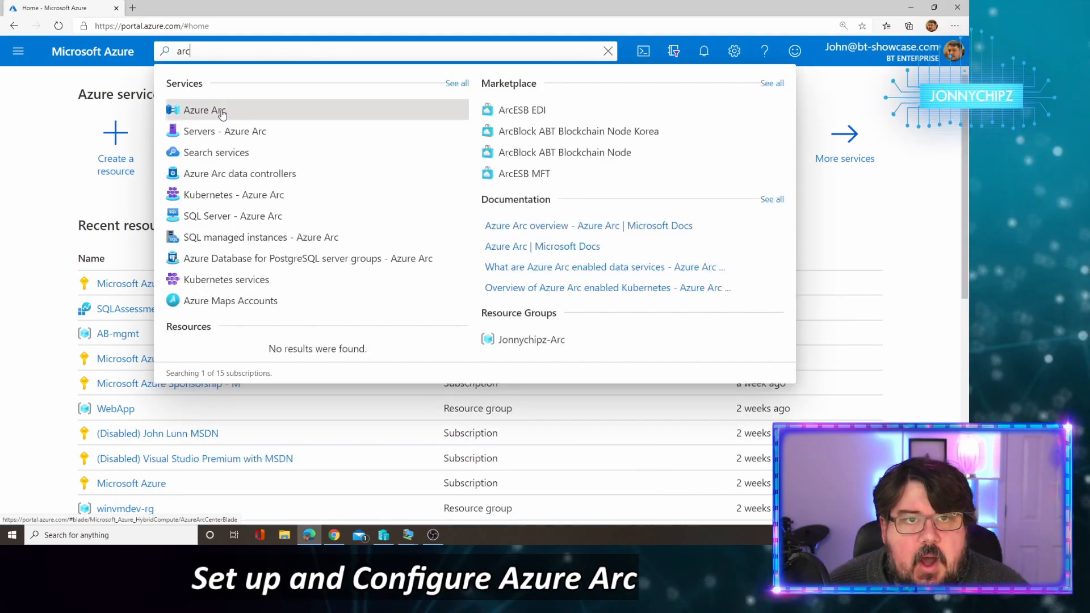
pyautogui.click(222, 114)
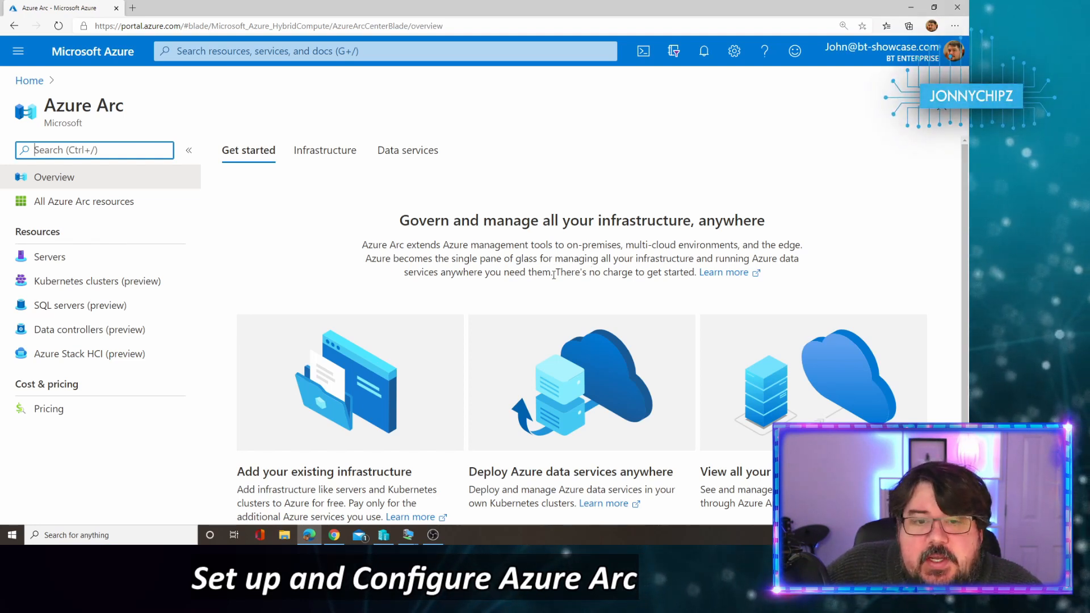
# Step: Open Azure Arc Pricing and highlight the no-additional-cost paragraph
pyautogui.scroll(-1, 365, 316)
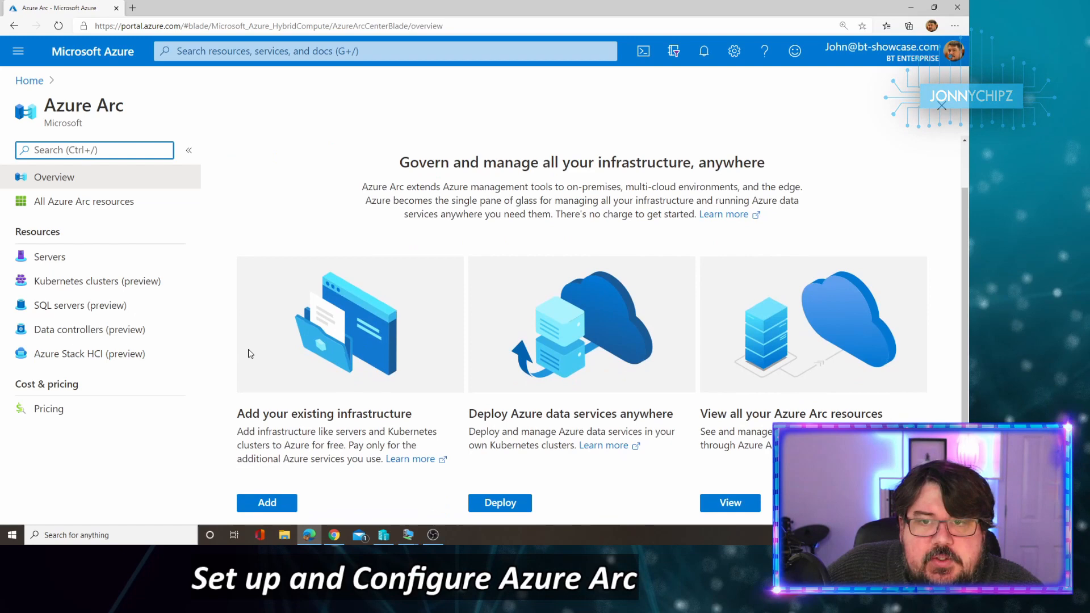
pyautogui.click(46, 410)
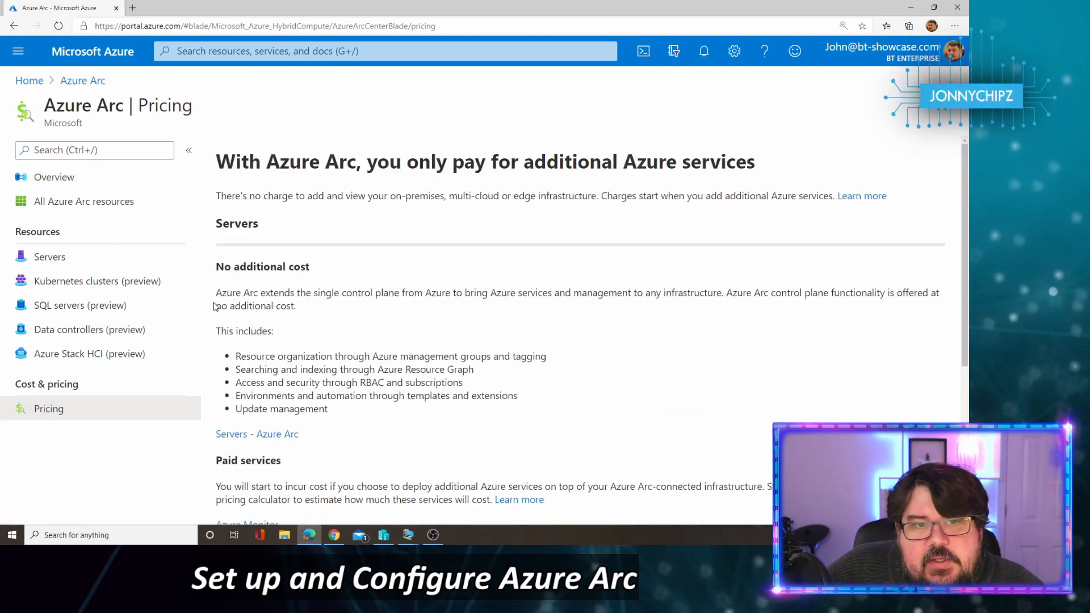
pyautogui.moveTo(218, 293); pyautogui.dragTo(328, 303)
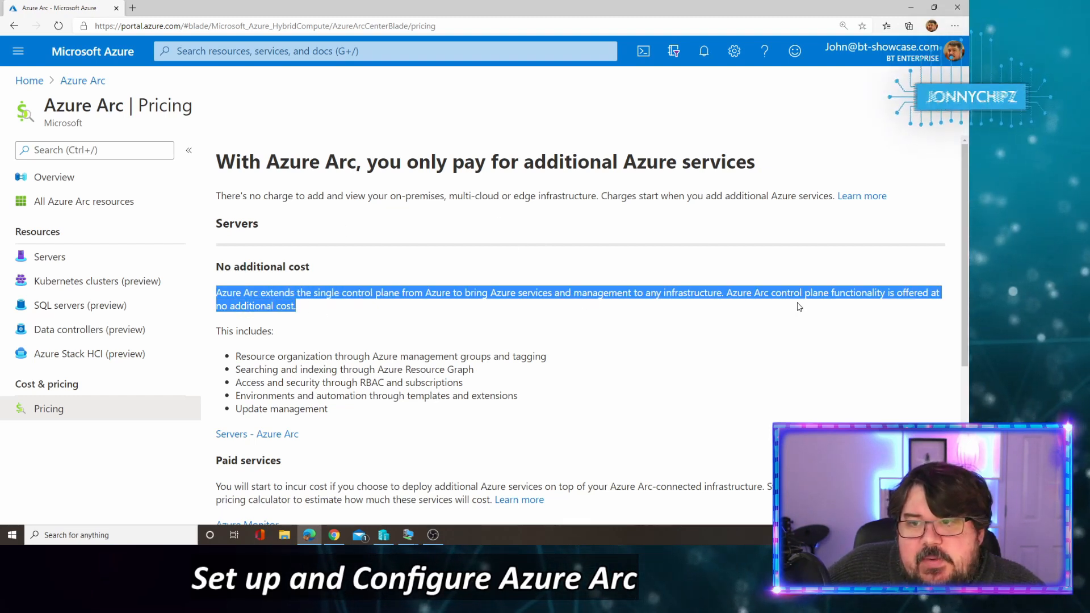
pyautogui.click(343, 318)
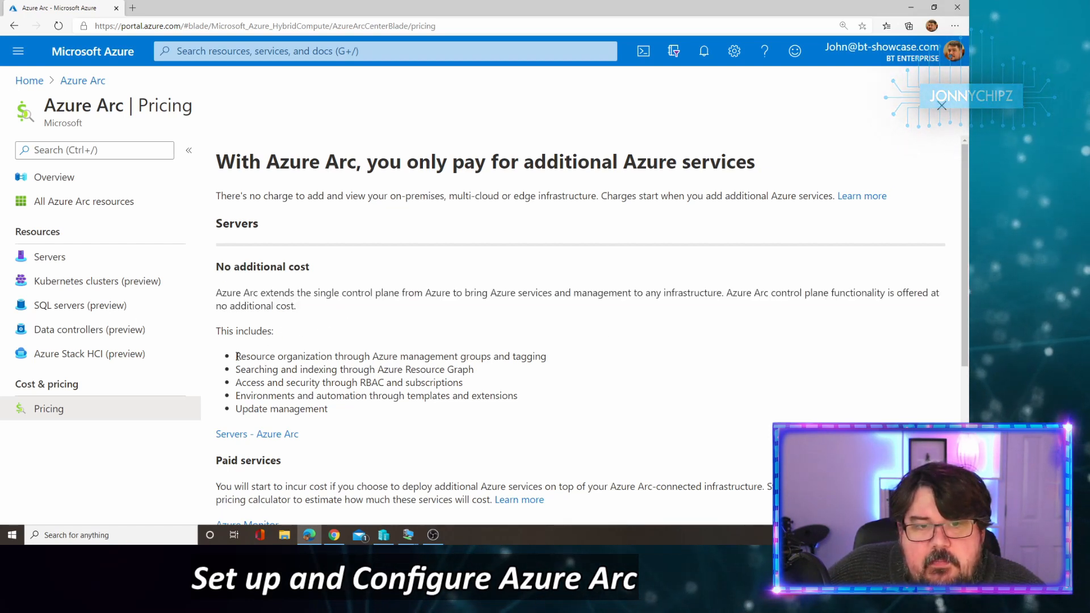
# Step: Highlight the included features, including resource organization and environments and automation
pyautogui.moveTo(237, 356); pyautogui.dragTo(565, 353)
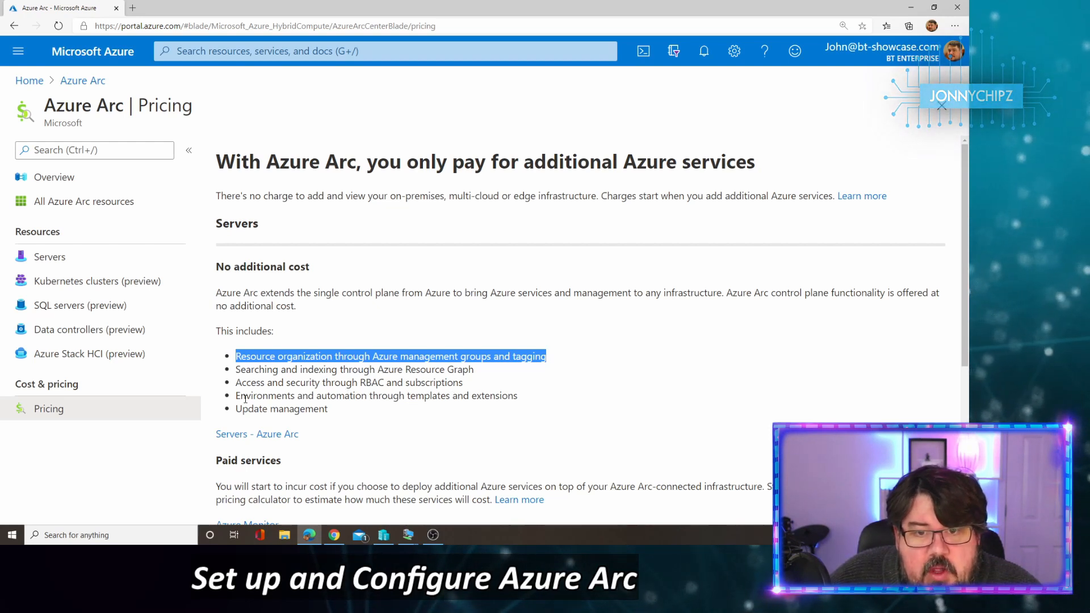
pyautogui.moveTo(245, 397); pyautogui.dragTo(513, 393)
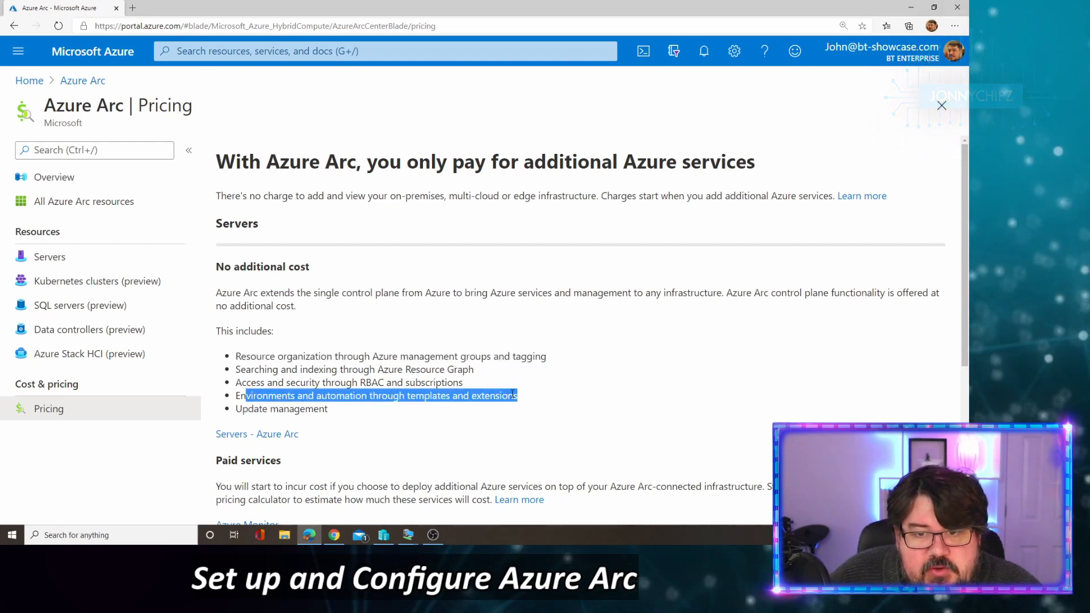
pyautogui.moveTo(247, 414); pyautogui.dragTo(234, 356)
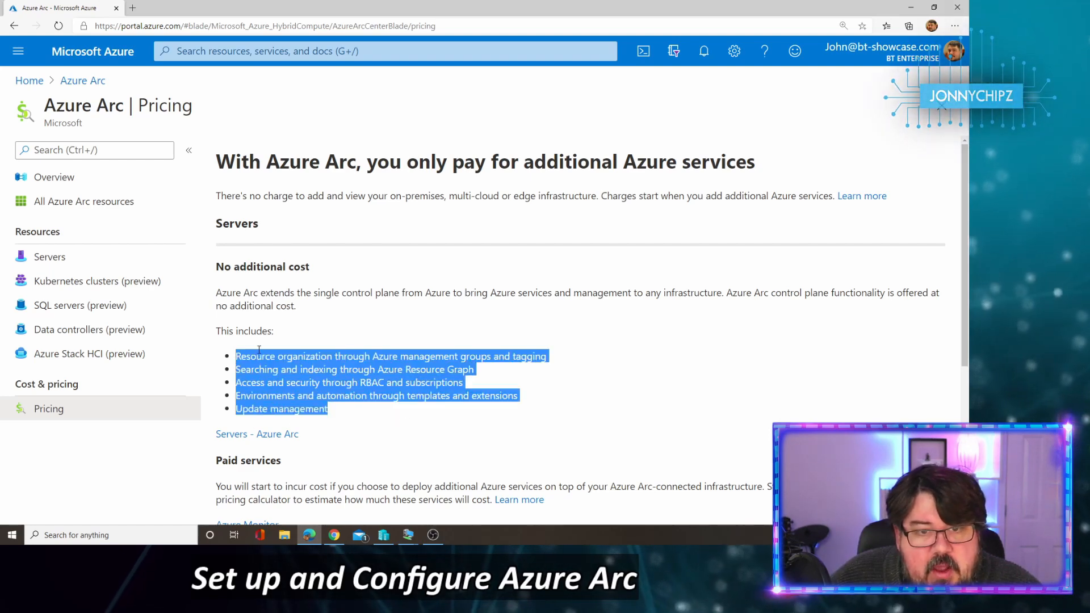
pyautogui.scroll(-1, 343, 311)
pyautogui.scroll(-3, 344, 324)
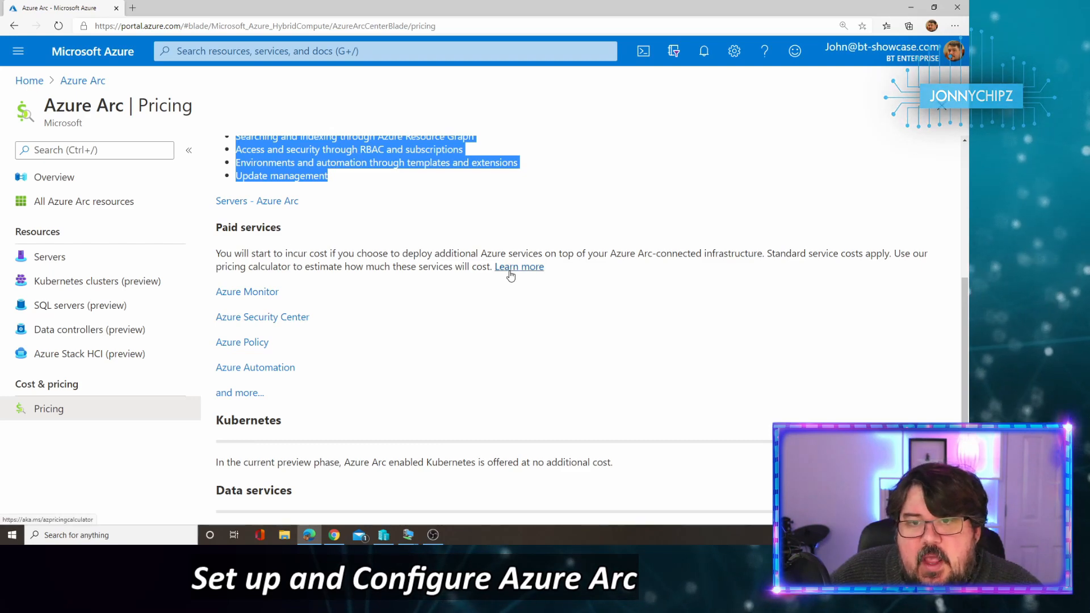
pyautogui.scroll(4, 483, 318)
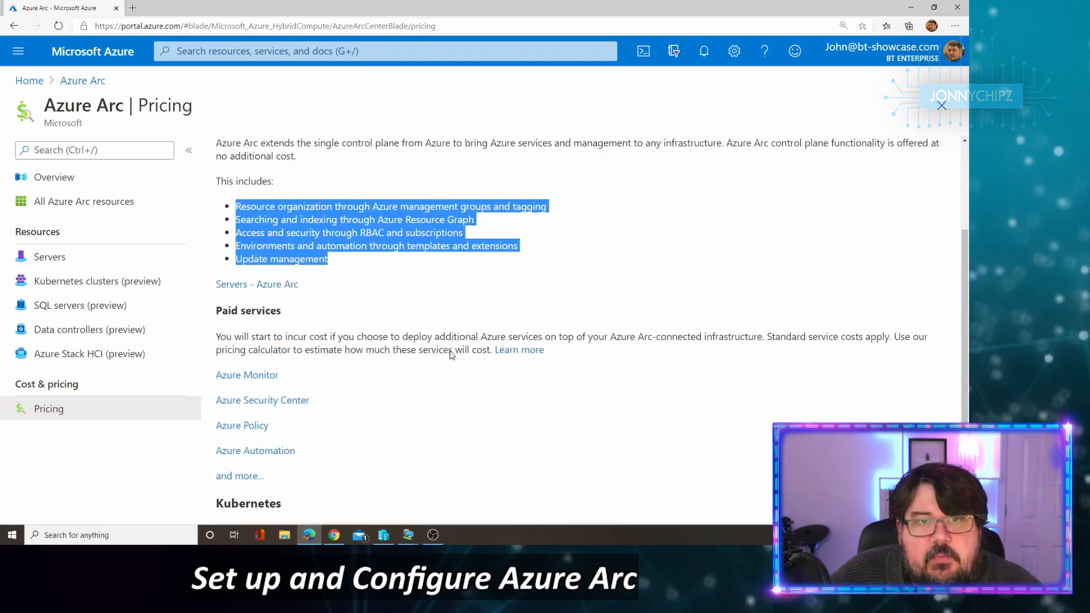
# Step: Return to the Azure Arc overview page and scroll through it
pyautogui.click(54, 177)
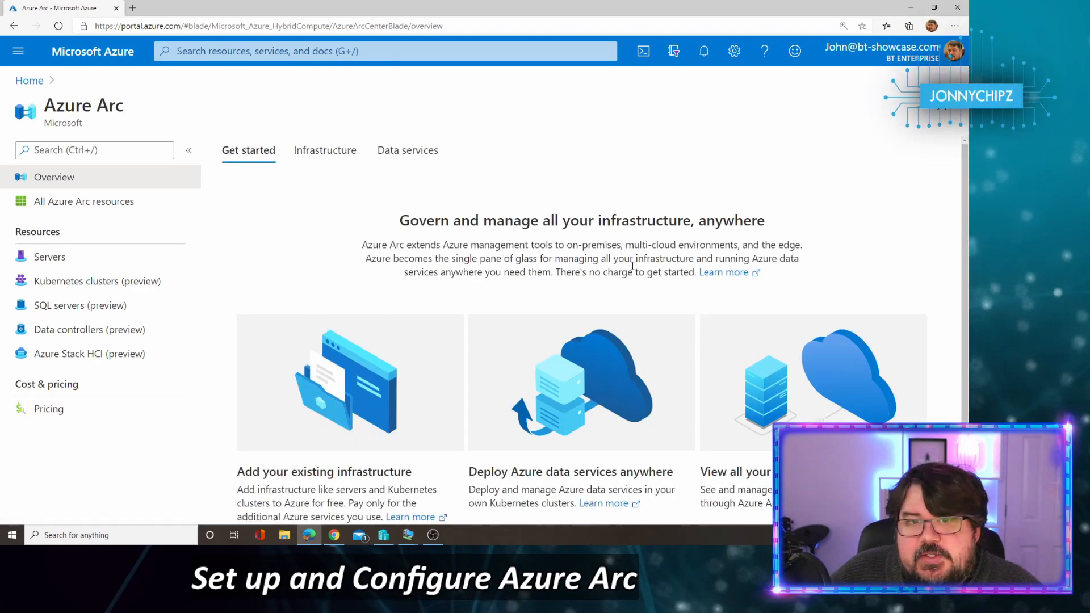
pyautogui.scroll(-2, 454, 339)
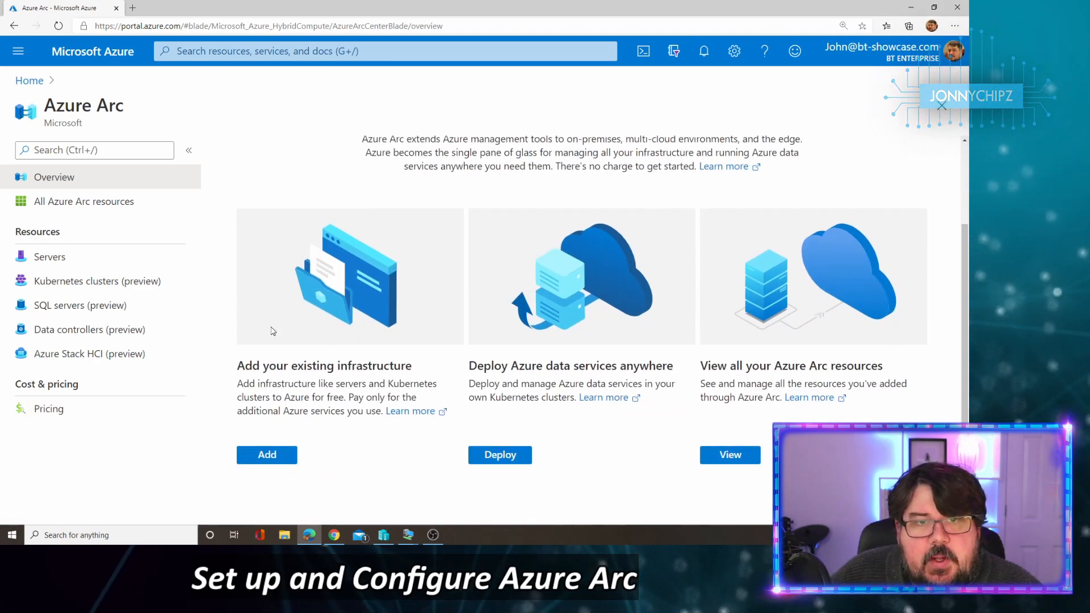
pyautogui.scroll(2, 272, 333)
pyautogui.scroll(-2, 338, 289)
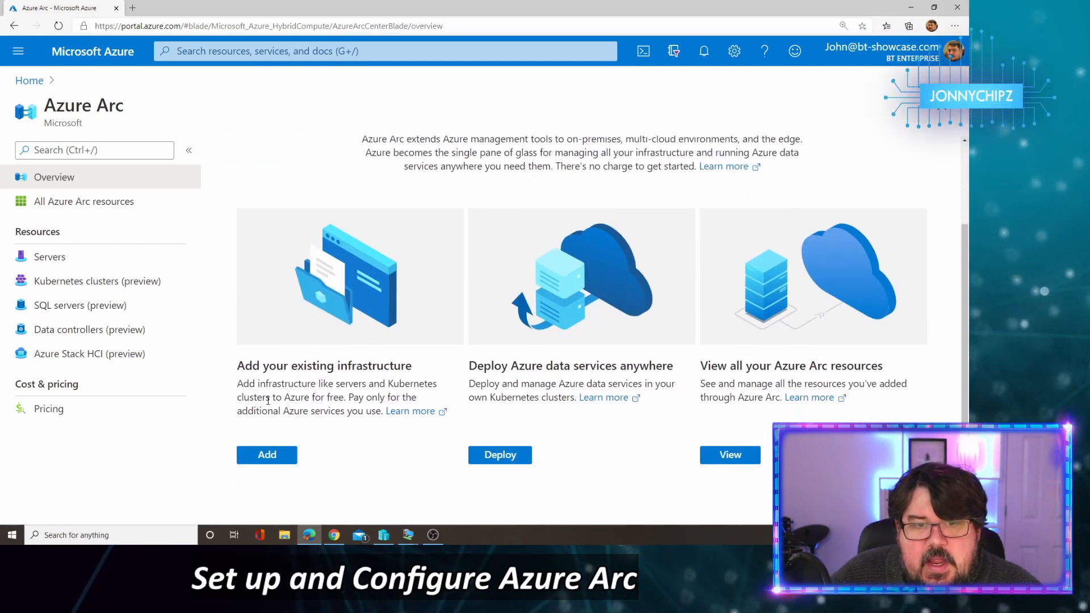
# Step: Show the Data services options, noting the preview items like PostgreSQL Hyperscale, then the Infrastructure choices
pyautogui.click(510, 455)
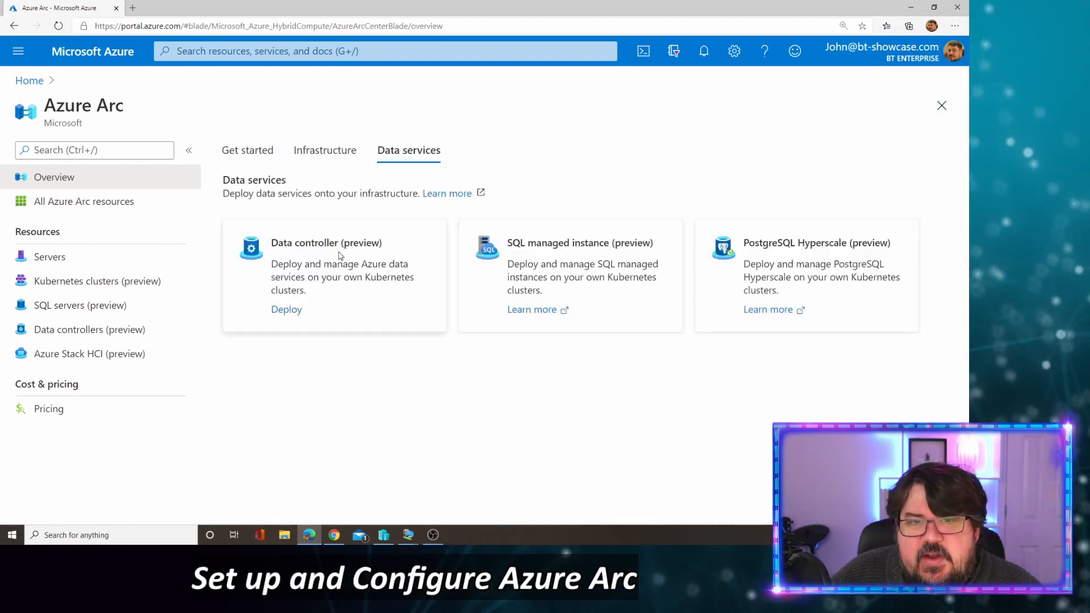
pyautogui.moveTo(340, 243); pyautogui.dragTo(389, 244)
pyautogui.moveTo(625, 243); pyautogui.dragTo(692, 246)
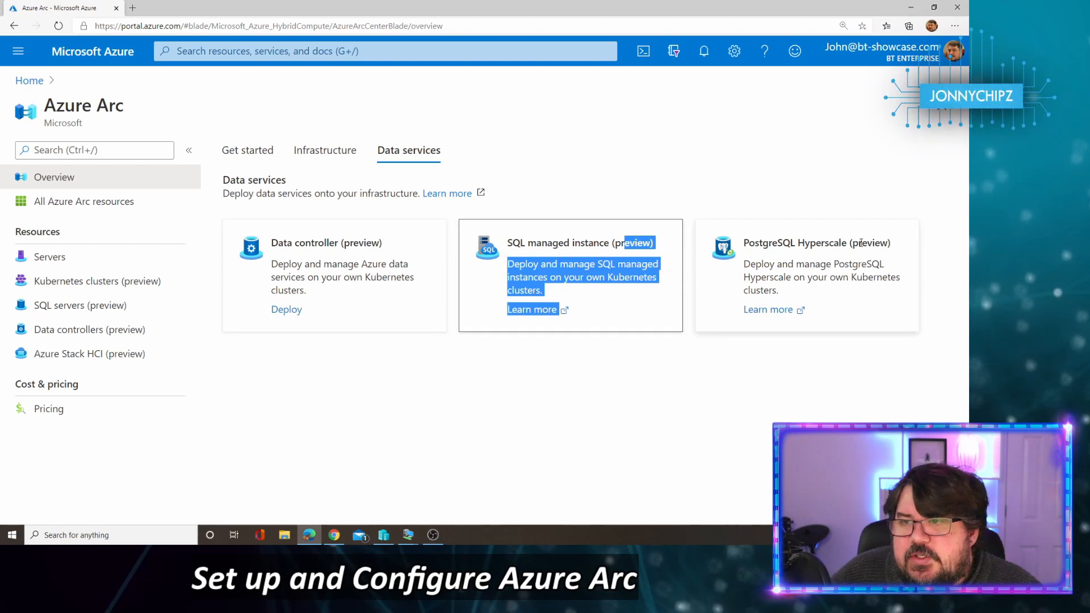
pyautogui.moveTo(853, 244); pyautogui.dragTo(895, 244)
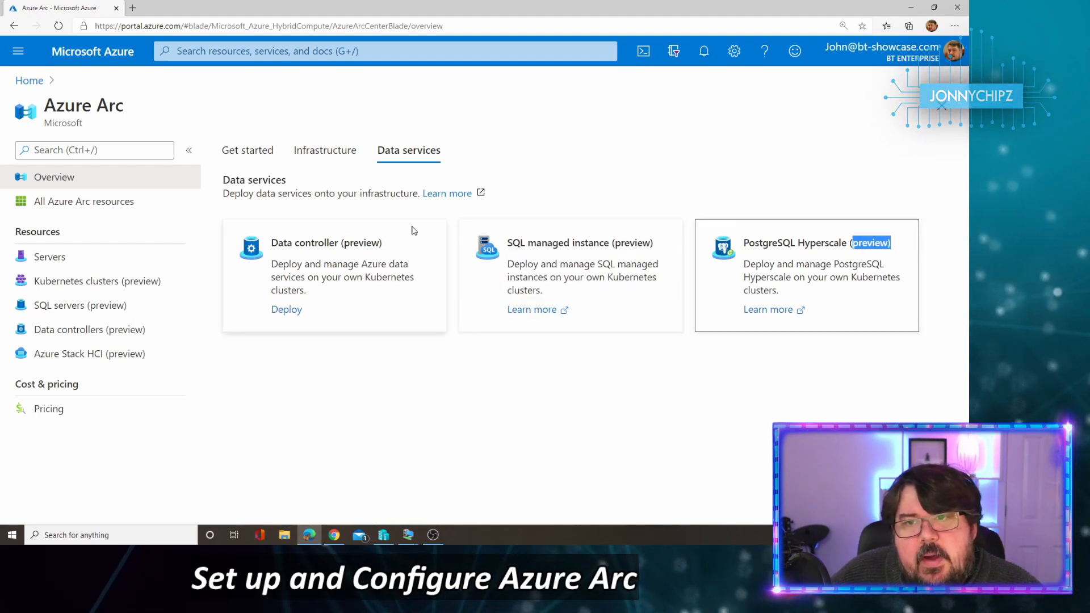
pyautogui.click(321, 156)
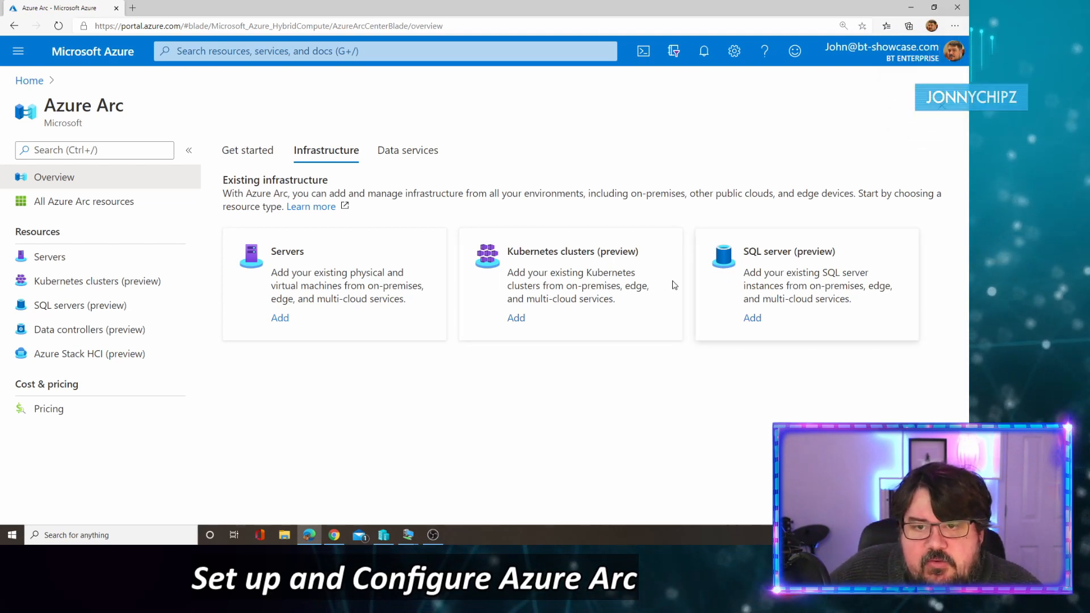
# Step: Start Add a server and highlight the port 443, local admin and resource group prerequisites
pyautogui.click(280, 319)
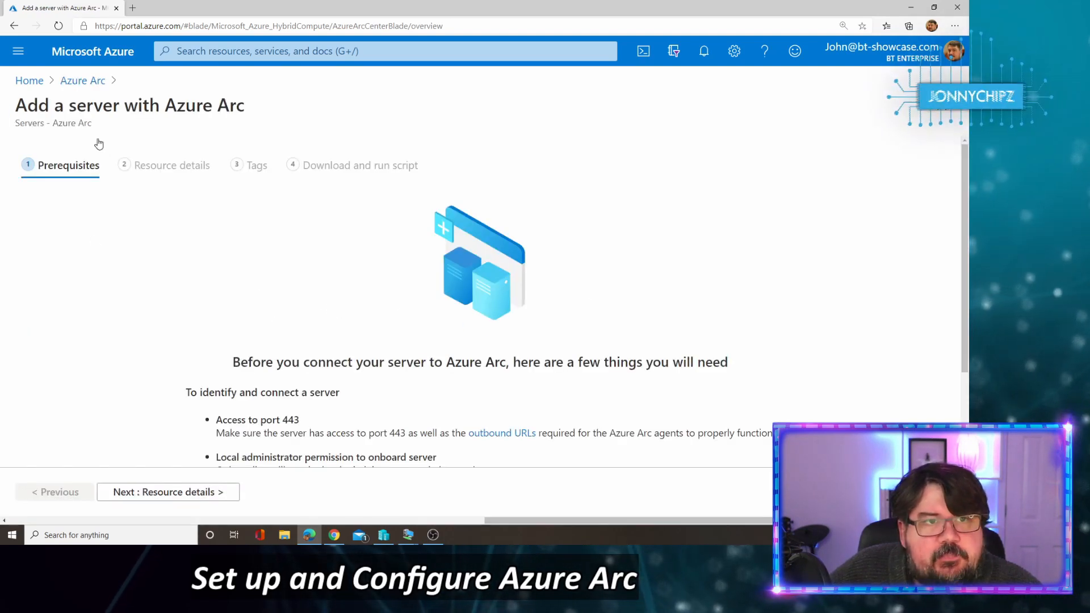
pyautogui.scroll(-3, 174, 267)
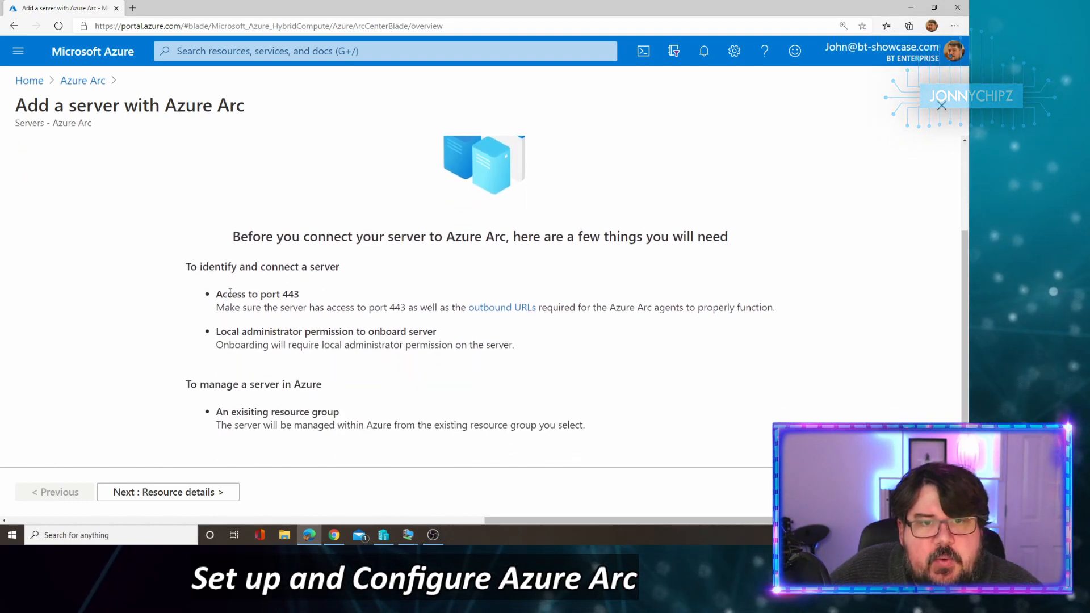
pyautogui.moveTo(222, 294); pyautogui.dragTo(300, 293)
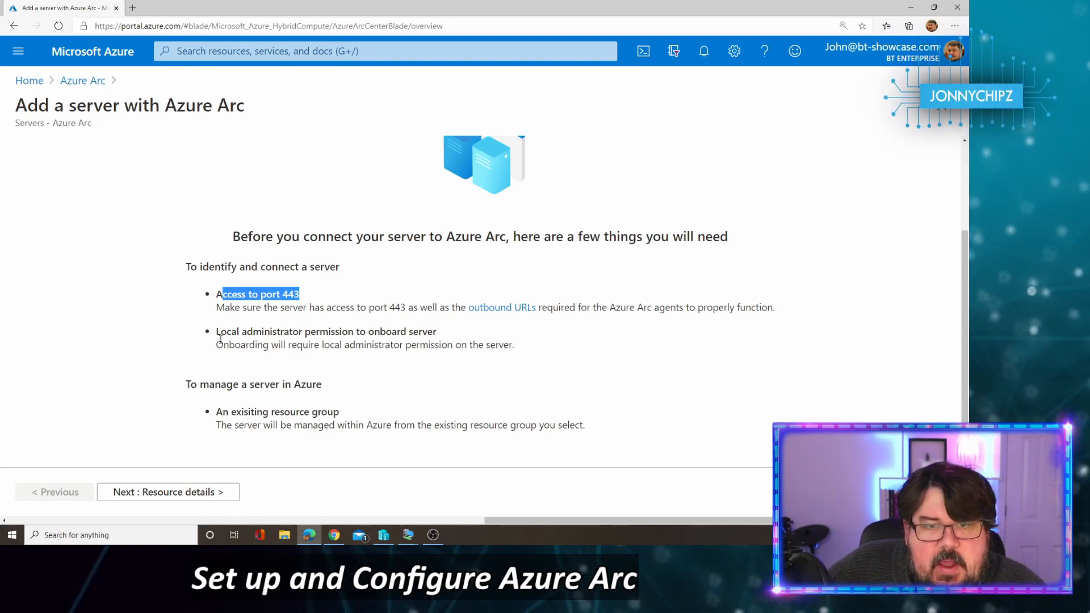
pyautogui.moveTo(220, 335); pyautogui.dragTo(437, 333)
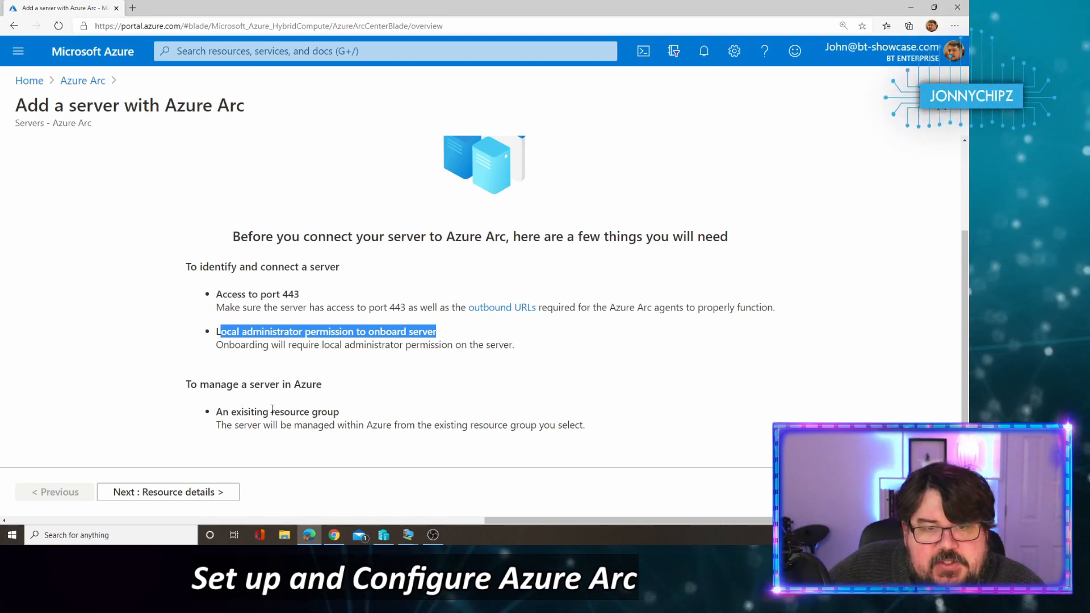
pyautogui.moveTo(231, 414); pyautogui.dragTo(346, 415)
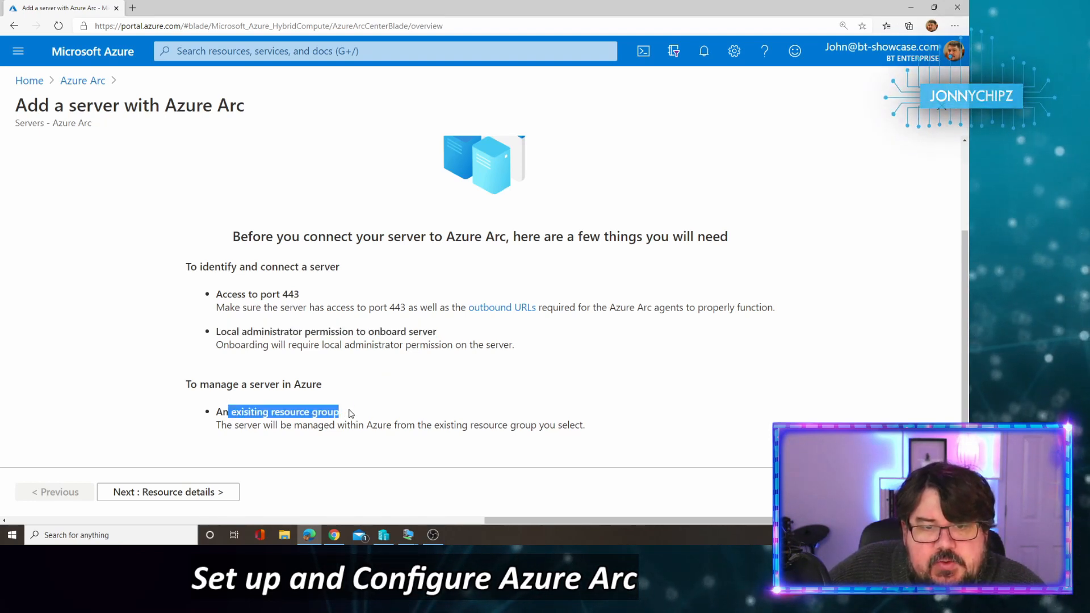
pyautogui.scroll(2, 379, 397)
pyautogui.scroll(-2, 378, 392)
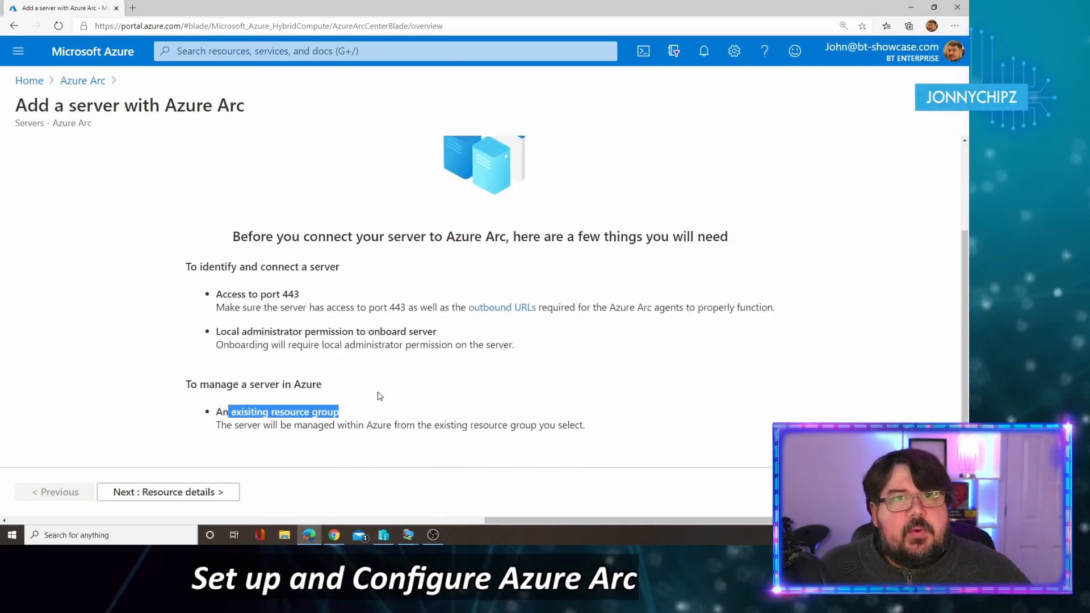
# Step: On the resource details step, put the server in the Arc resource group
pyautogui.click(198, 496)
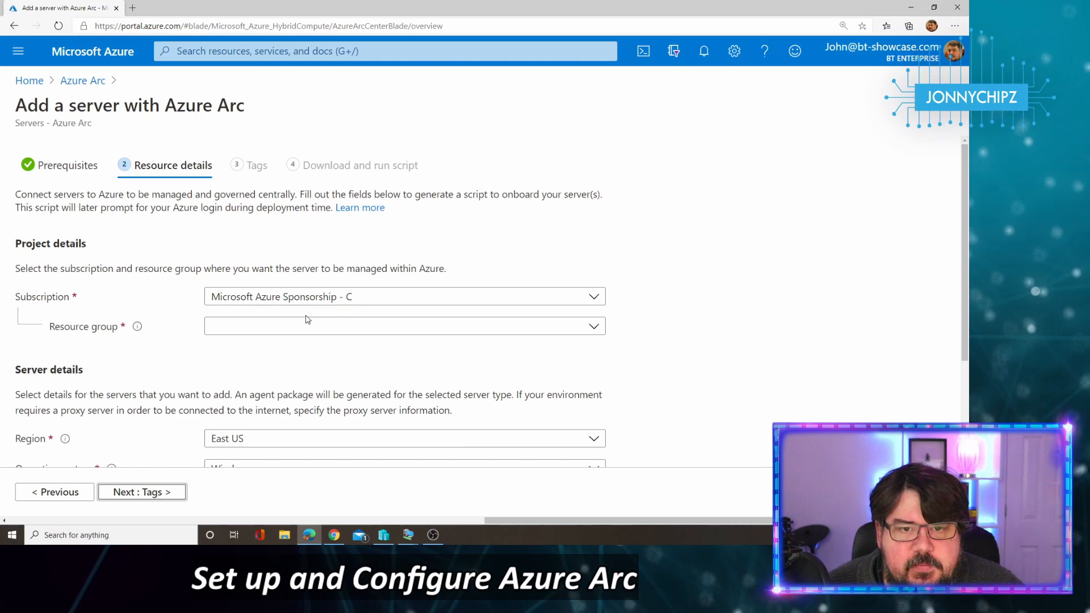
pyautogui.click(226, 333)
pyautogui.click(265, 202)
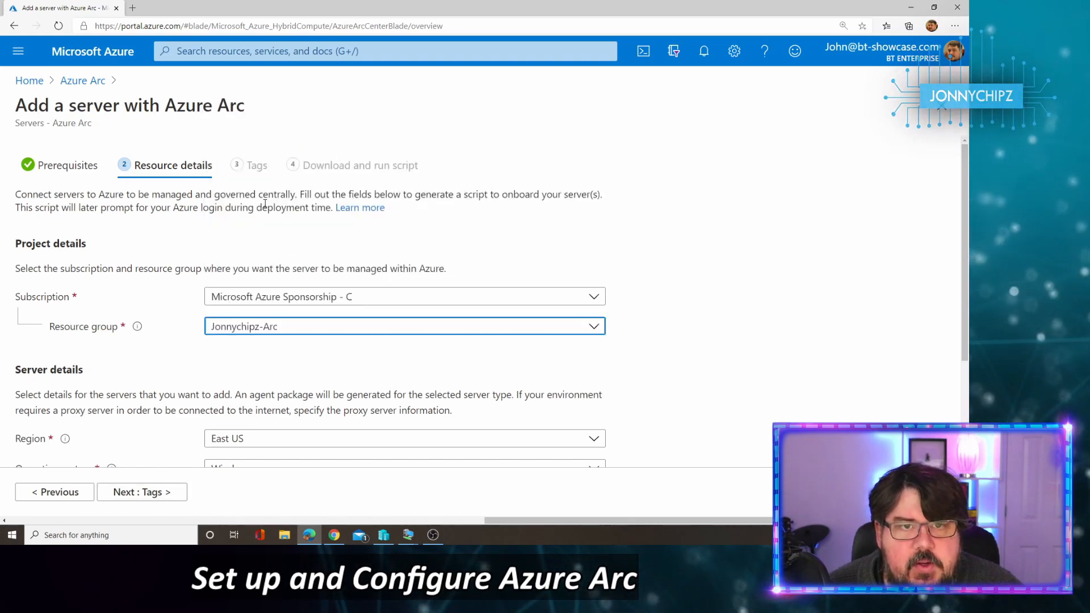
pyautogui.scroll(-3, 495, 326)
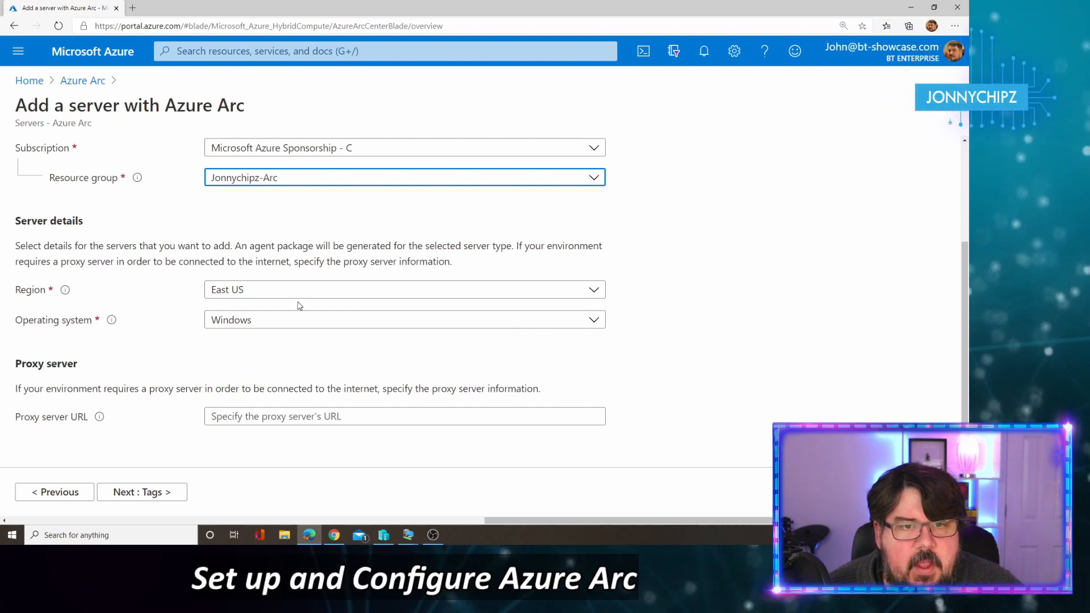
# Step: Choose UK South as the server's region
pyautogui.click(294, 291)
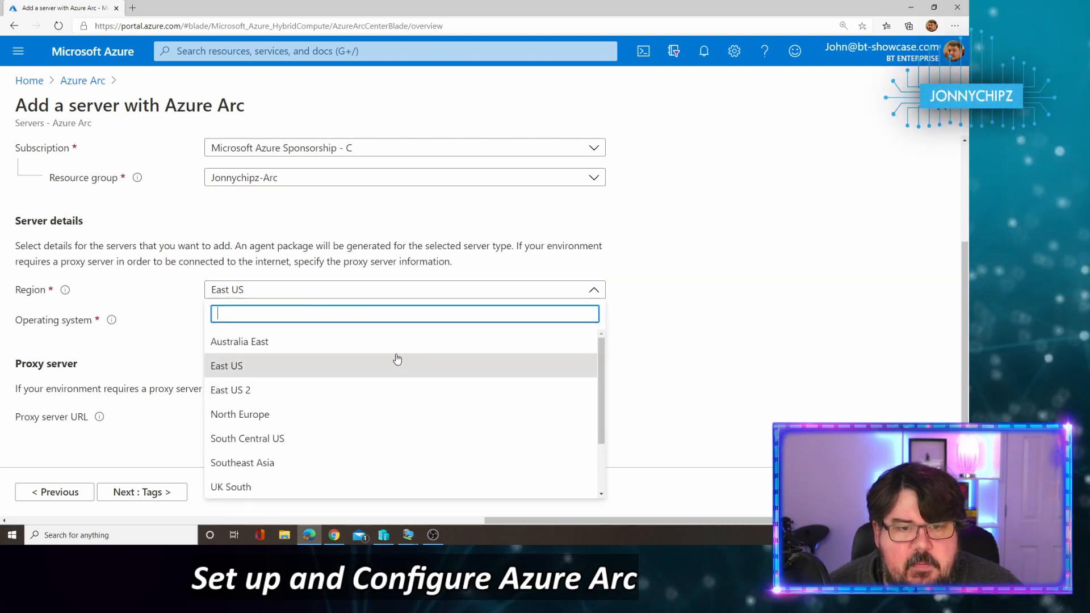
pyautogui.scroll(-2, 357, 363)
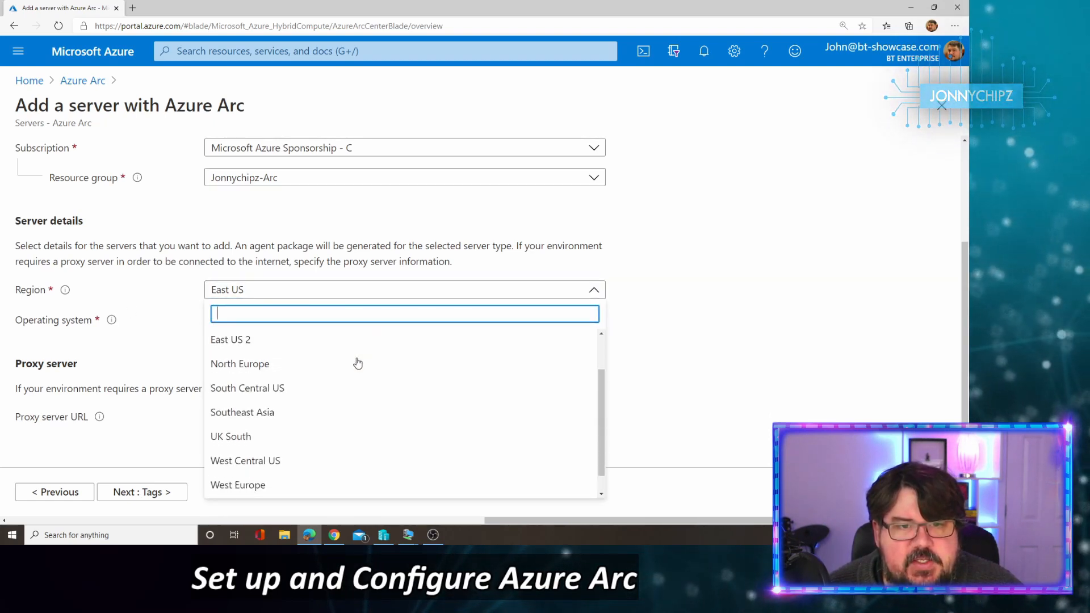
pyautogui.scroll(2, 358, 364)
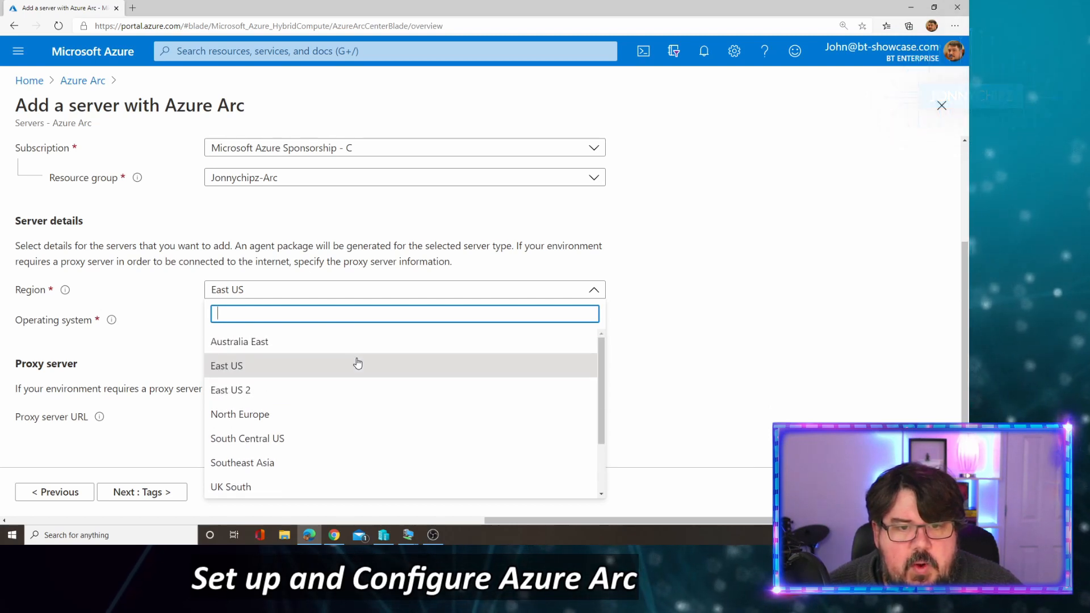
pyautogui.scroll(-2, 357, 362)
pyautogui.scroll(2, 270, 386)
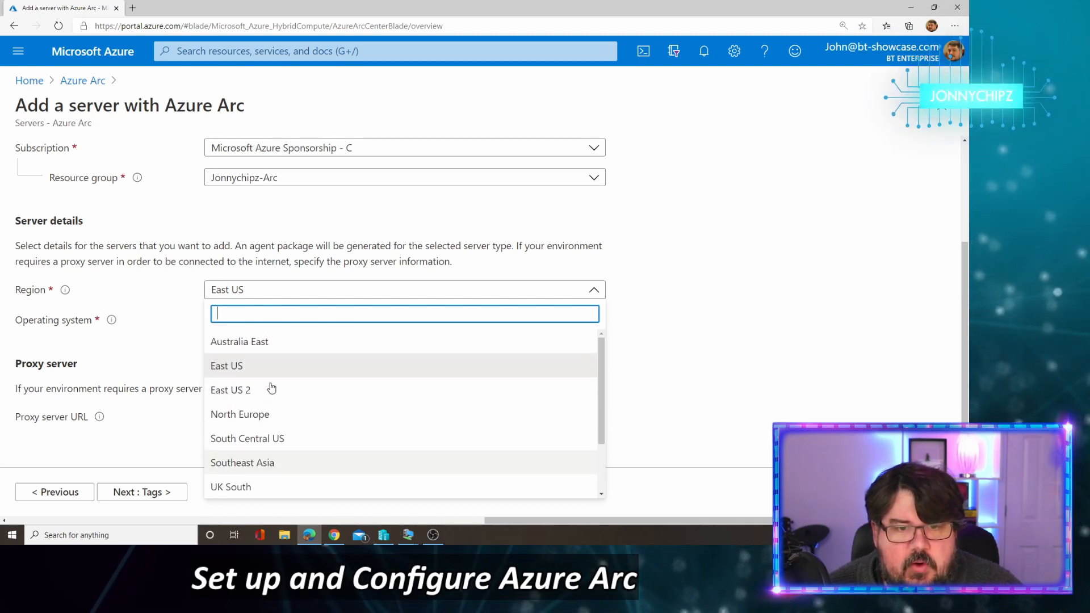
pyautogui.scroll(-2, 270, 386)
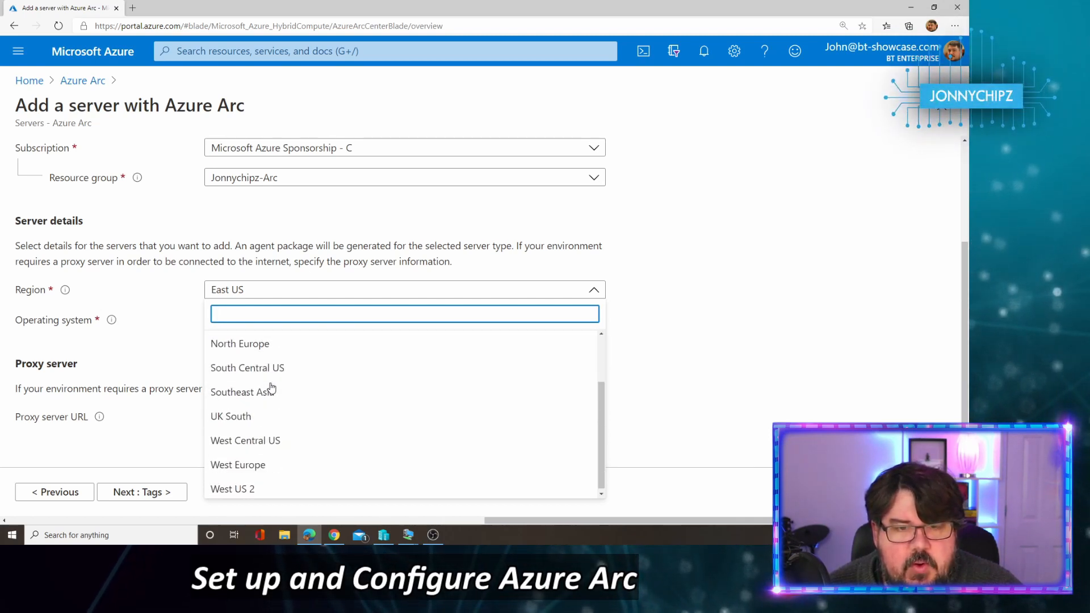
pyautogui.click(252, 417)
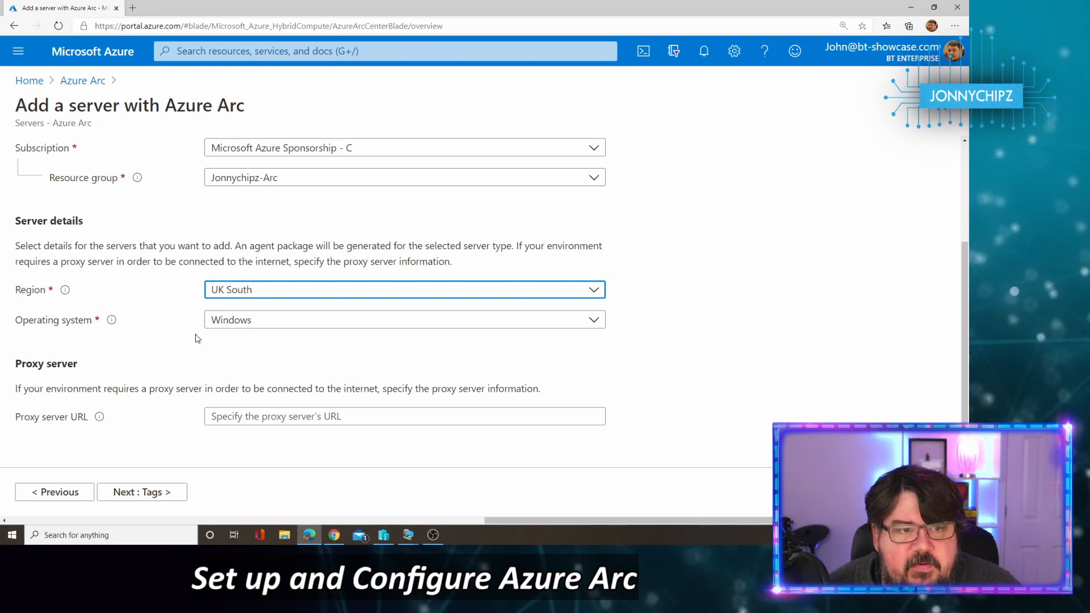
# Step: Keep Windows as the operating system and leave the proxy server URL empty
pyautogui.click(335, 326)
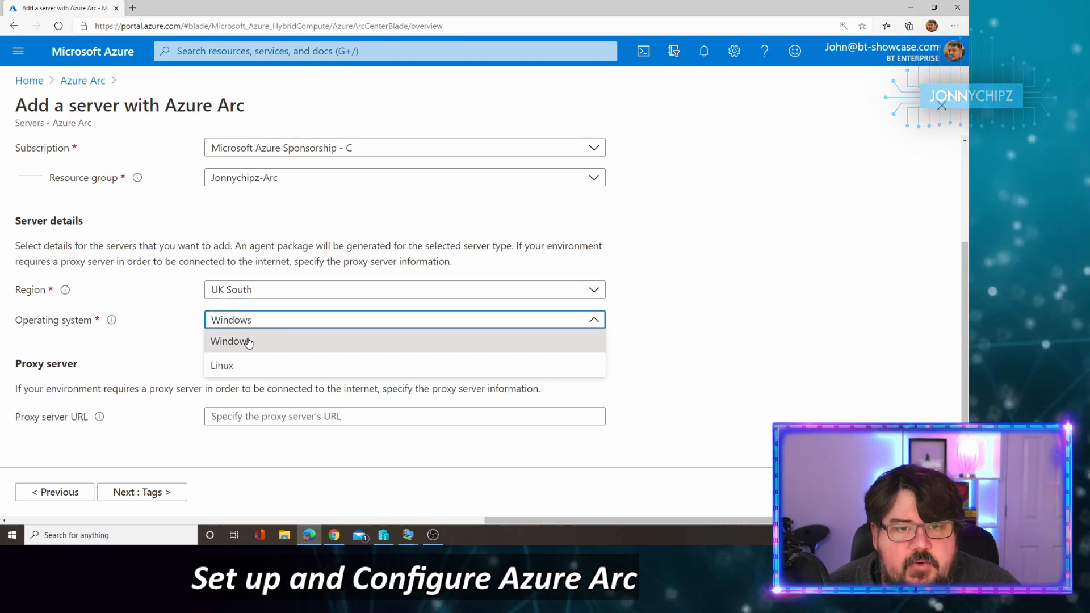
pyautogui.click(248, 341)
pyautogui.click(577, 327)
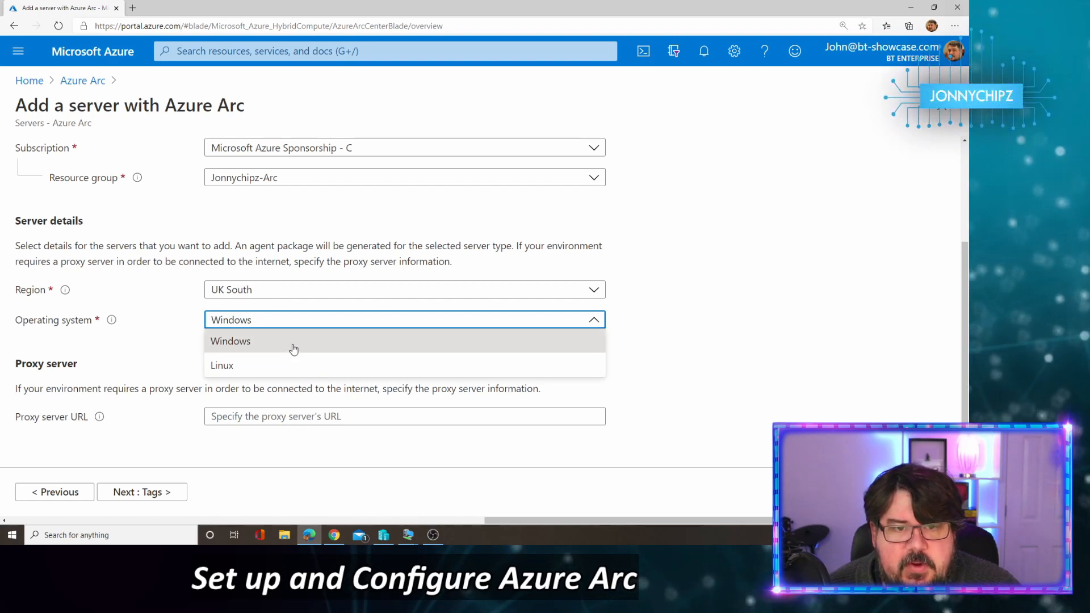
pyautogui.click(415, 314)
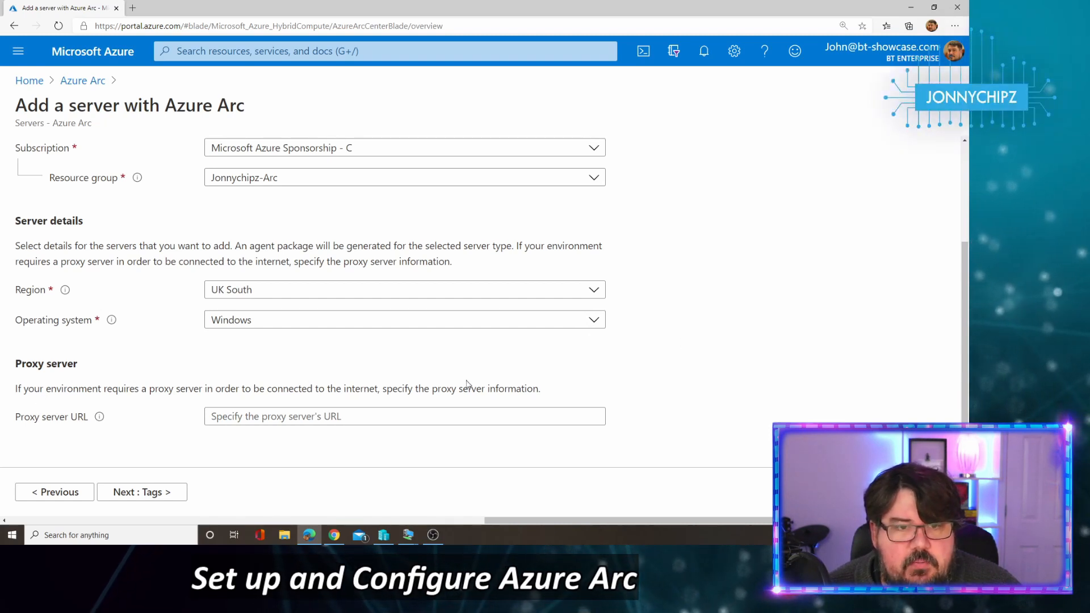
pyautogui.click(213, 415)
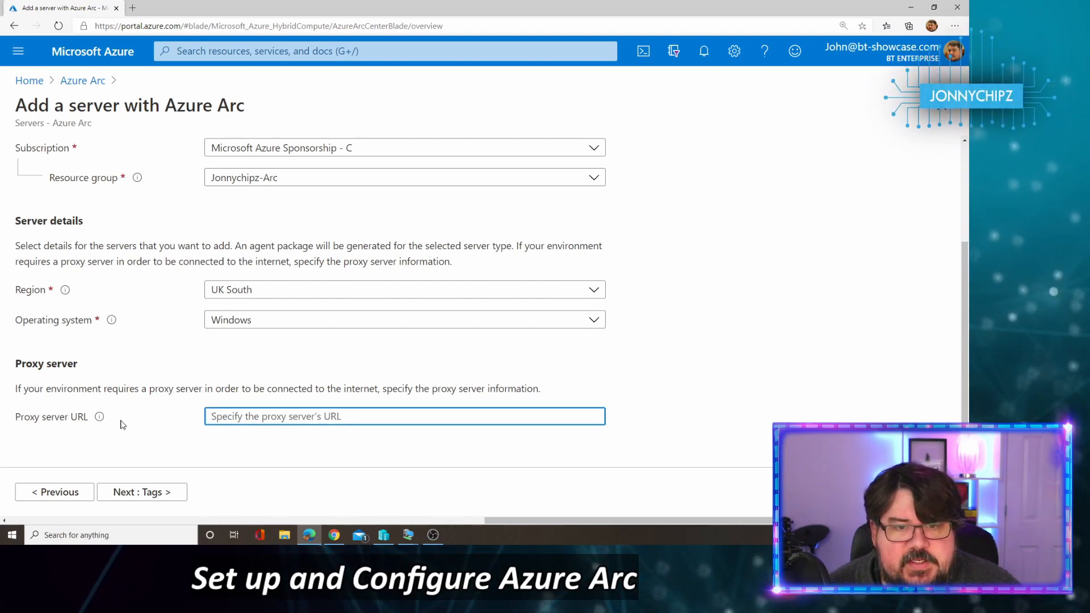
pyautogui.moveTo(99, 420)
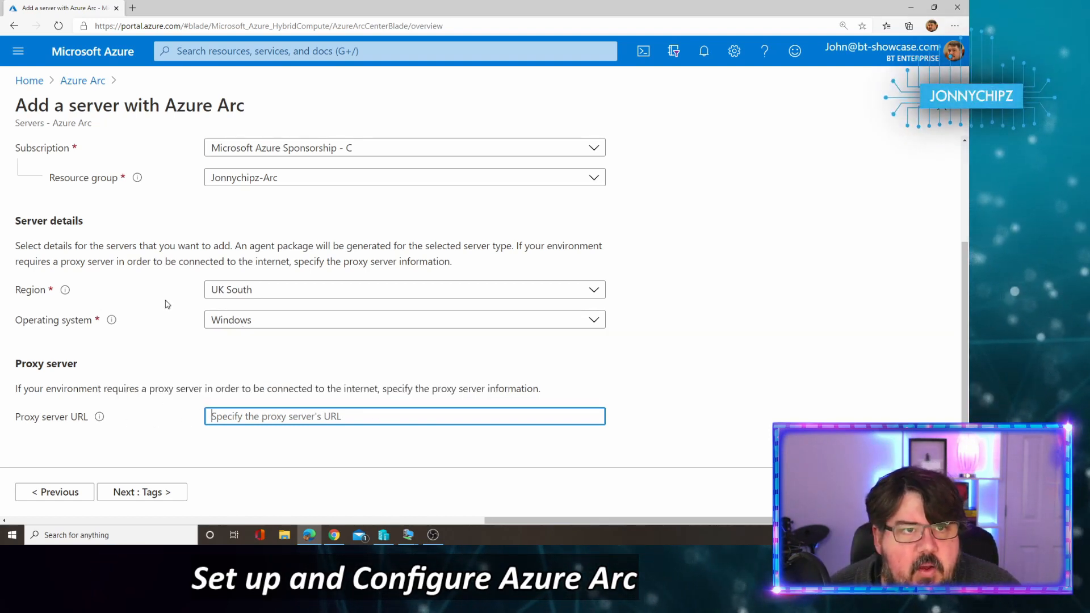
pyautogui.scroll(3, 165, 304)
pyautogui.scroll(-3, 170, 347)
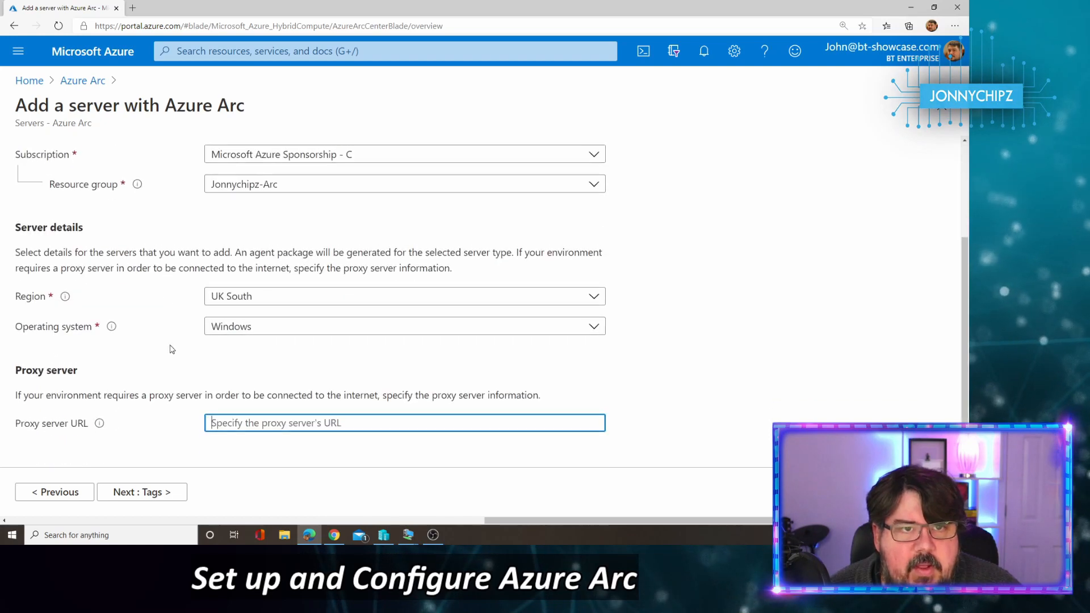
# Step: On the tags step, enter the Datacenter tag value
pyautogui.click(151, 492)
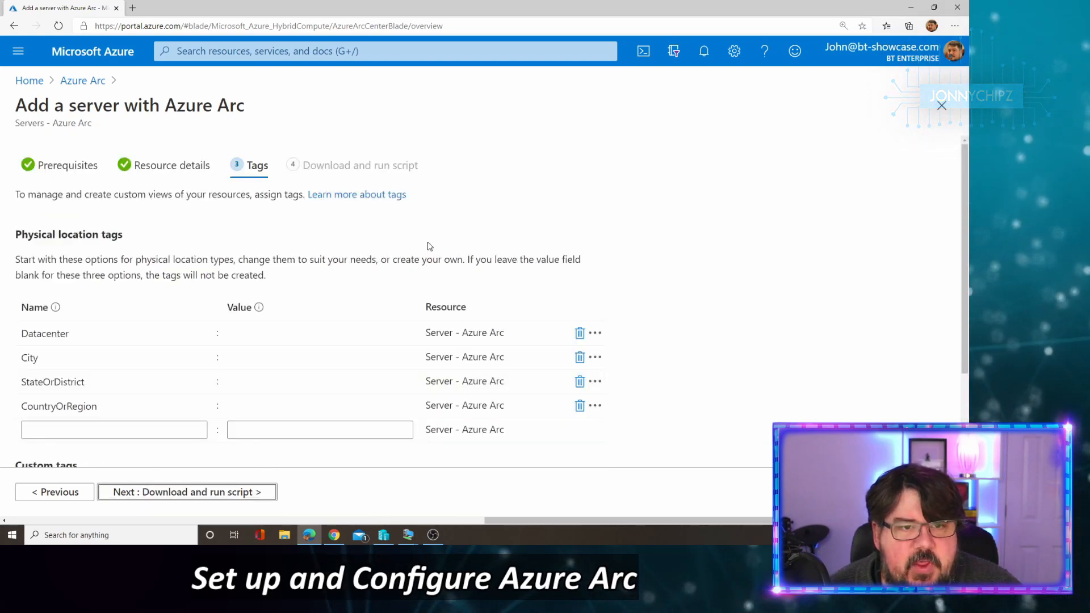
pyautogui.click(763, 236)
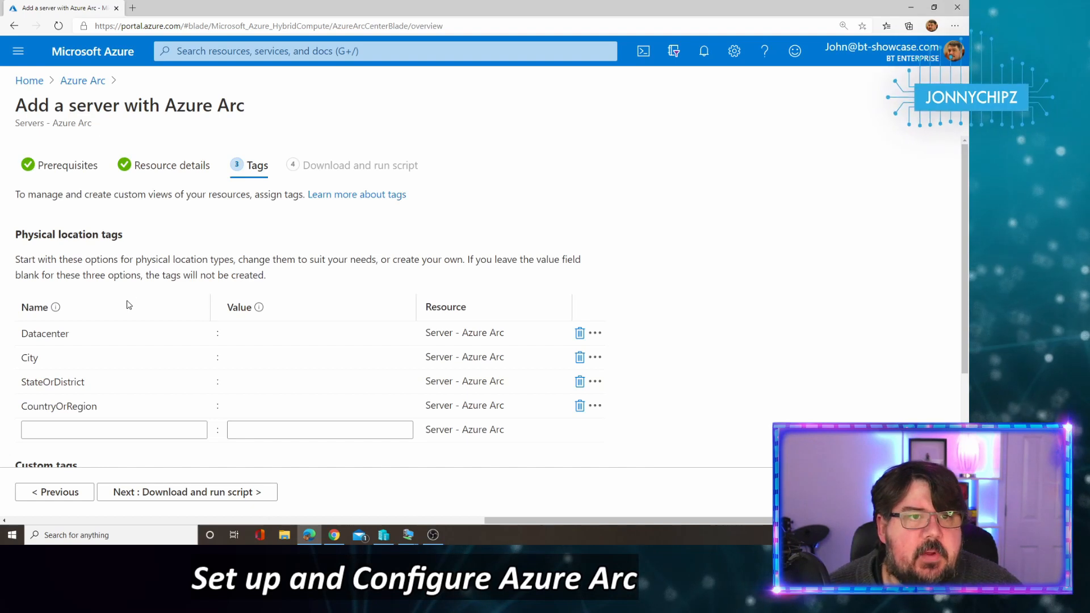
pyautogui.scroll(-2, 433, 296)
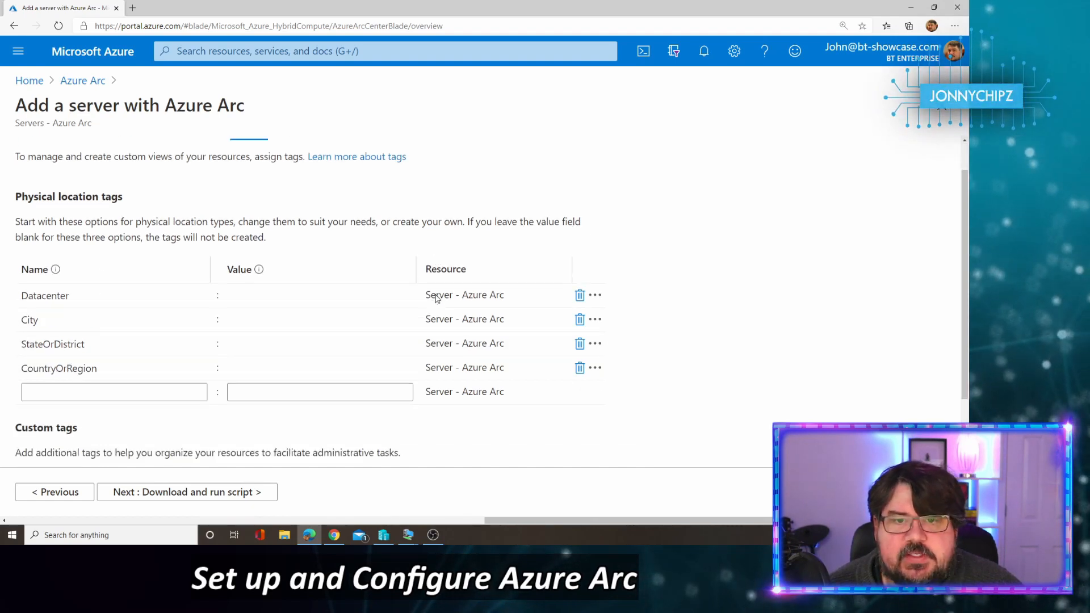
pyautogui.click(283, 235)
pyautogui.click(283, 236)
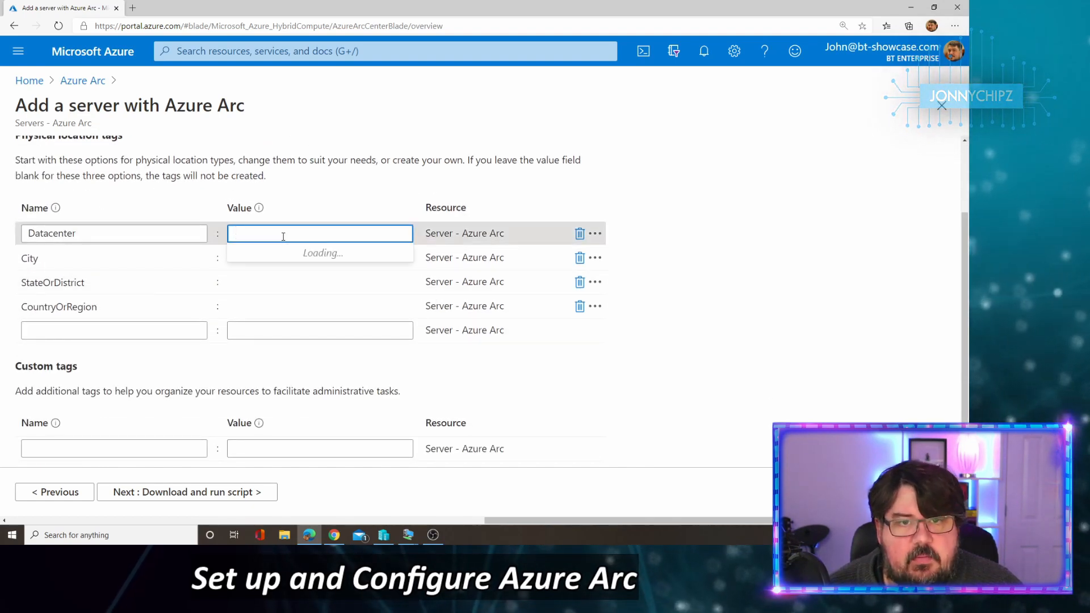
pyautogui.write('Jonnychipz')
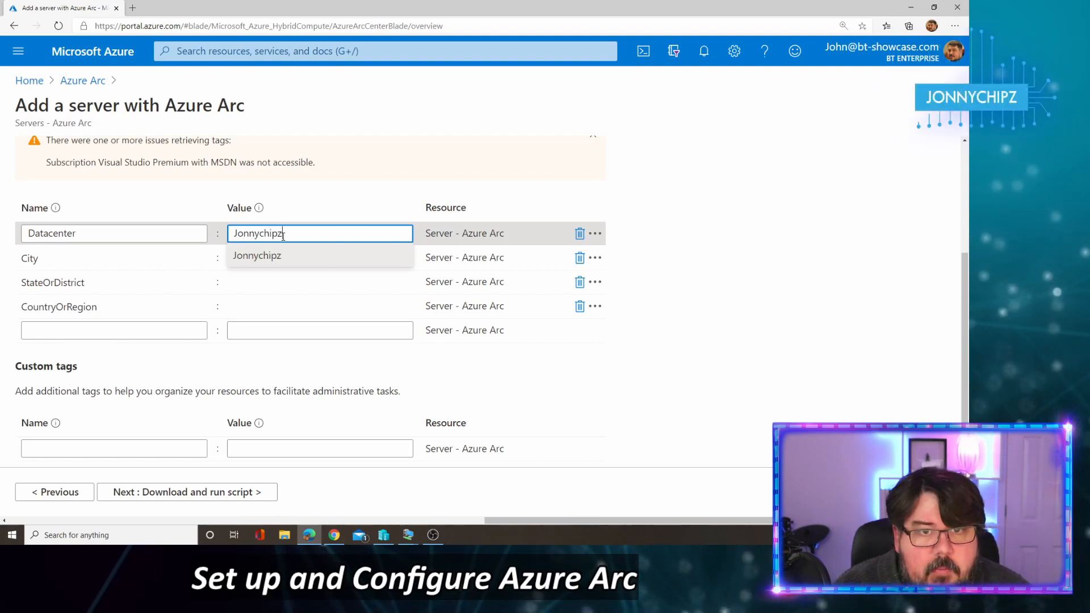
pyautogui.press('Tab')
pyautogui.press('Tab')
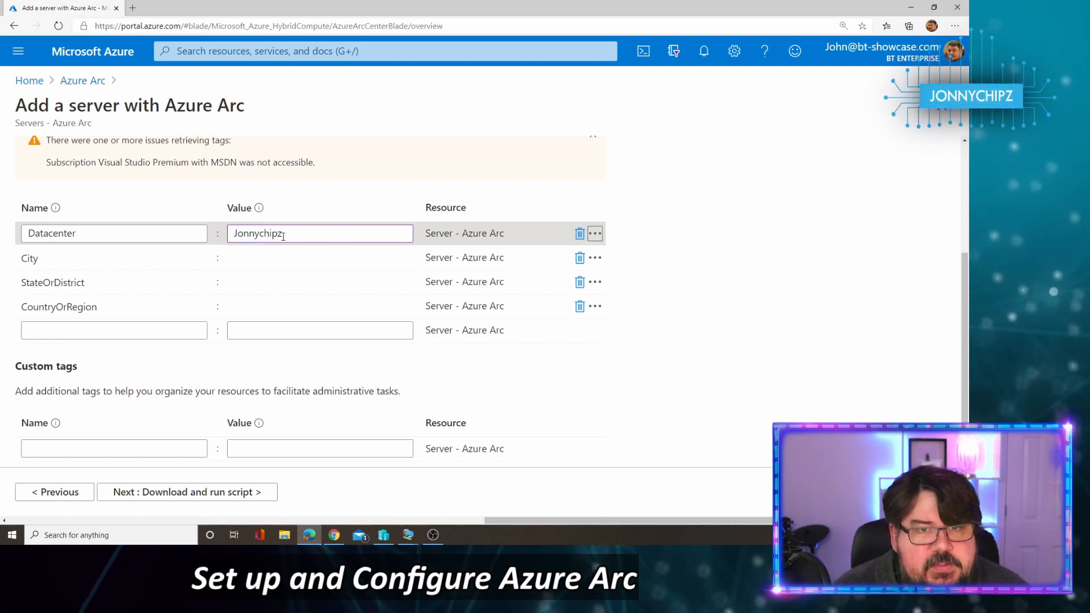
# Step: Set the City tag to Newbridge and StateOrDistrict to Caerphilly
pyautogui.click(273, 254)
pyautogui.write('Newbridge')
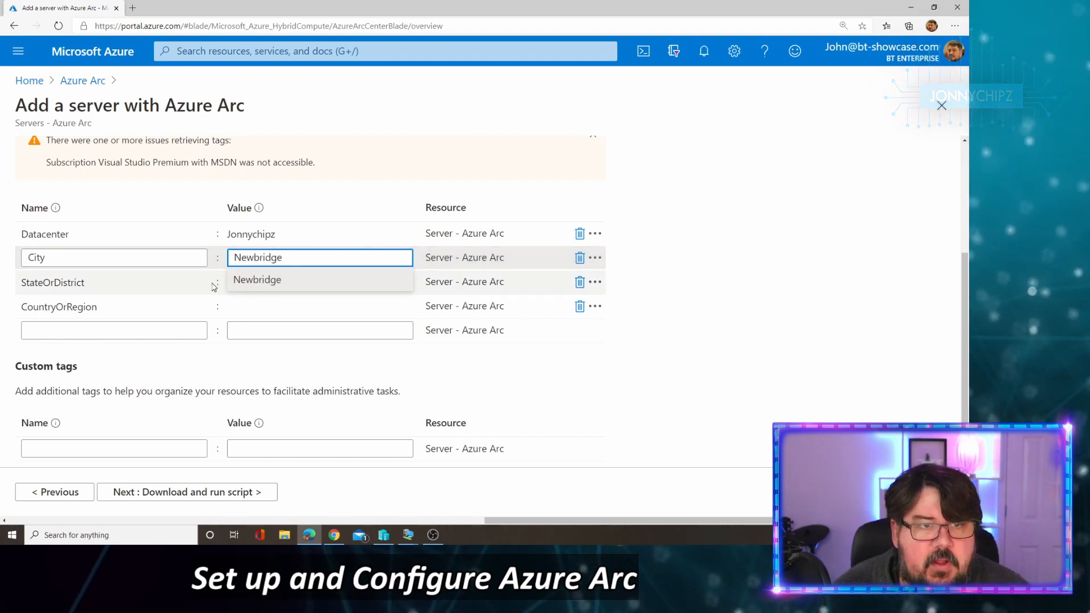
pyautogui.click(262, 282)
pyautogui.write('Caerphiolly')
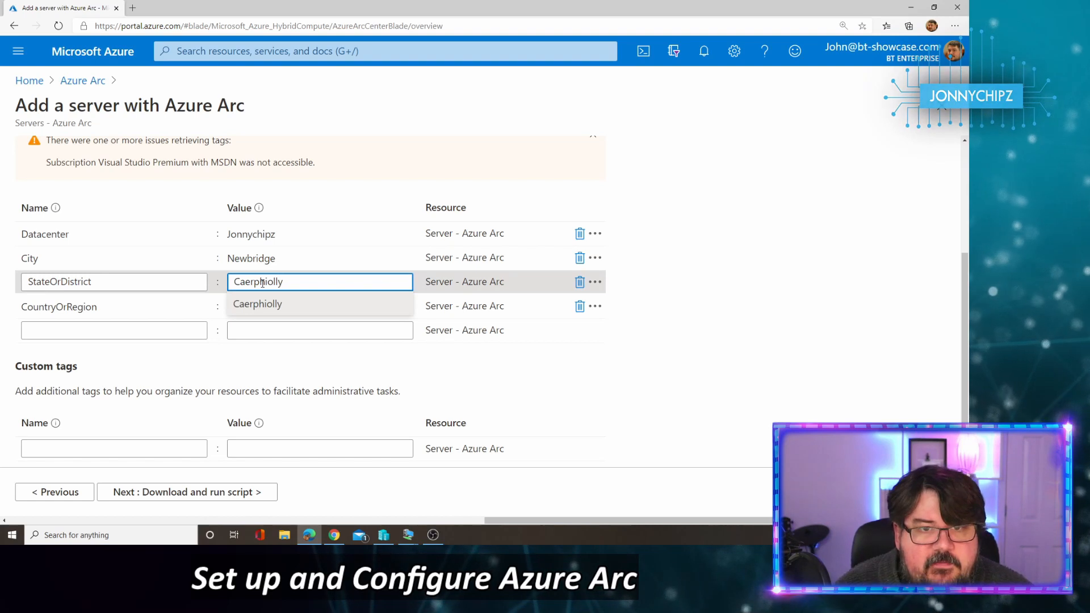
pyautogui.click(268, 282)
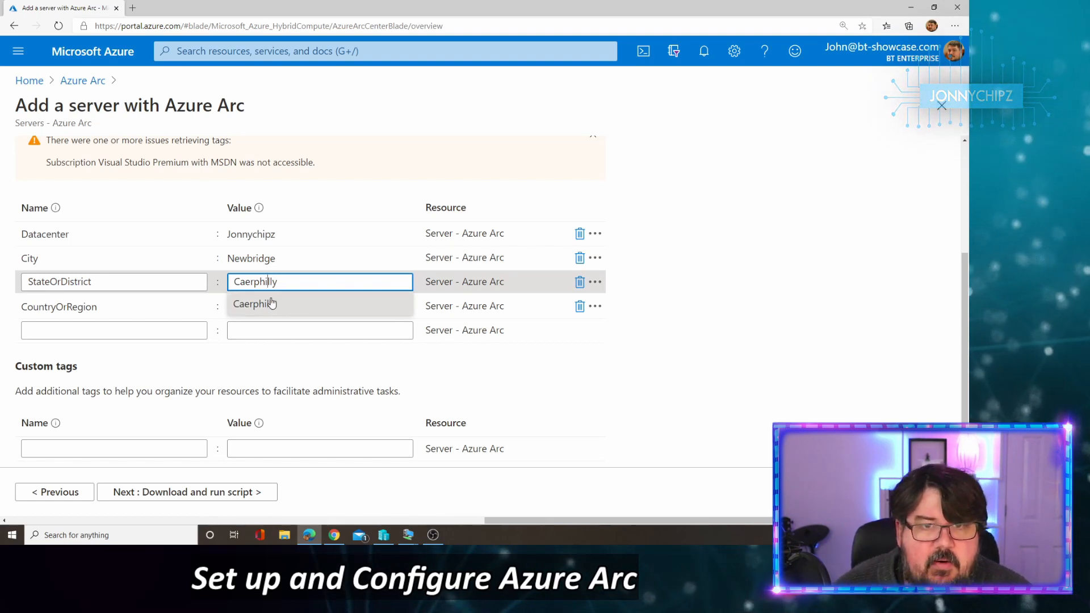
pyautogui.click(262, 327)
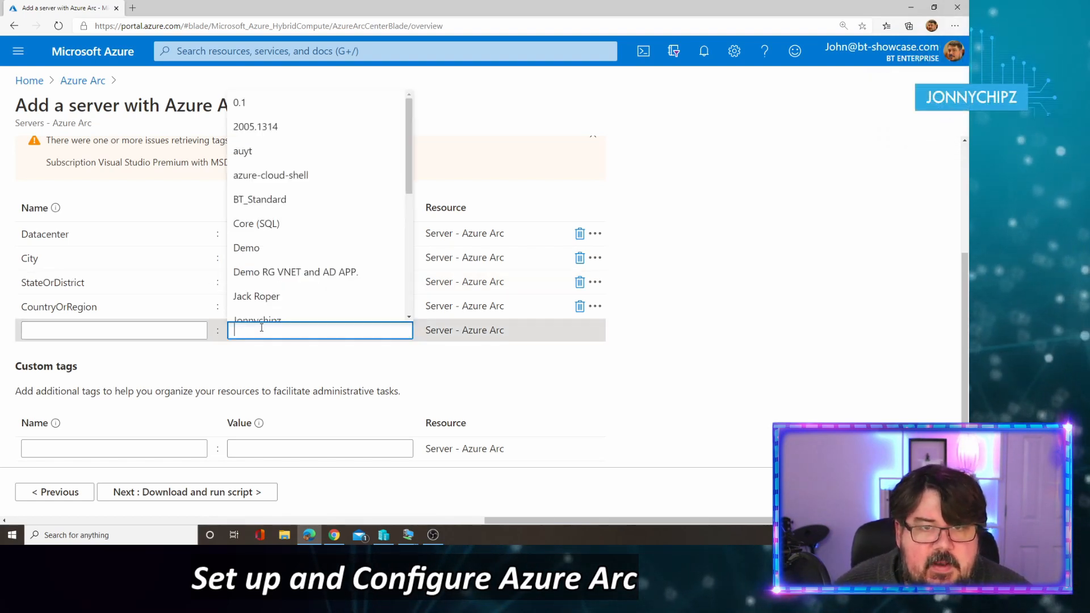
pyautogui.click(171, 287)
pyautogui.click(264, 326)
# Step: Set the CountryOrRegion tag to Wales
pyautogui.click(170, 306)
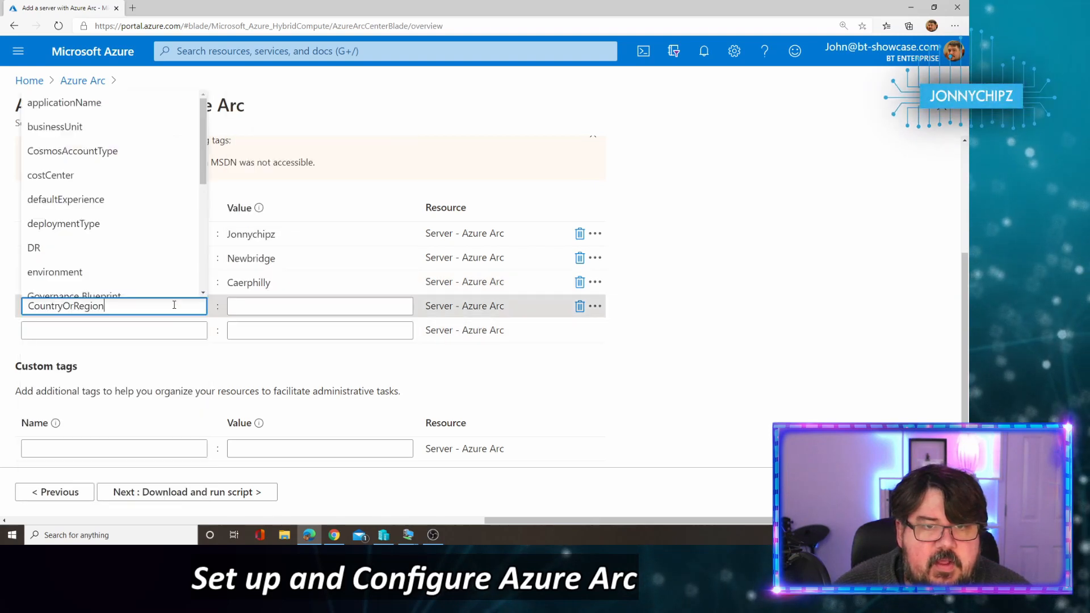
pyautogui.click(256, 306)
pyautogui.write('Walej')
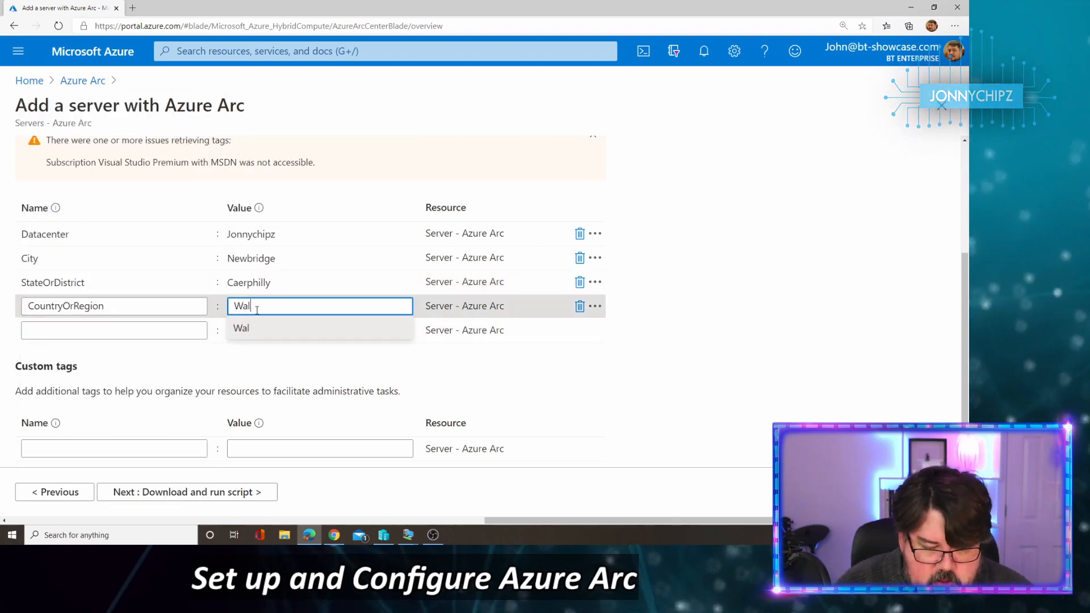
pyautogui.press('BackSpace')
pyautogui.press('BackSpace')
pyautogui.press('BackSpace')
pyautogui.press('BackSpace')
pyautogui.press('BackSpace')
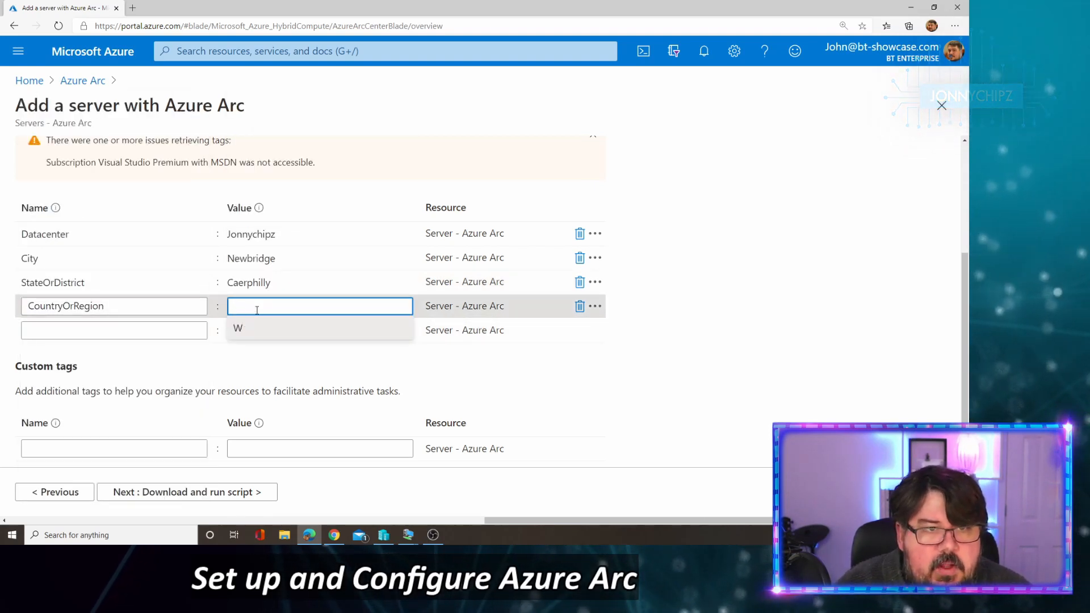
pyautogui.write('W')
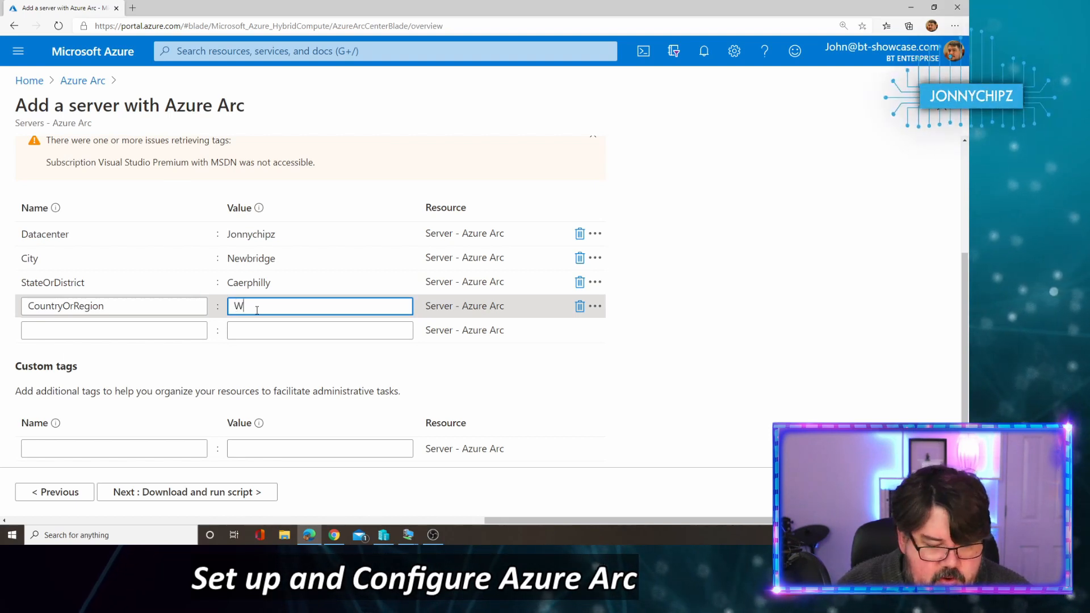
pyautogui.write('ales')
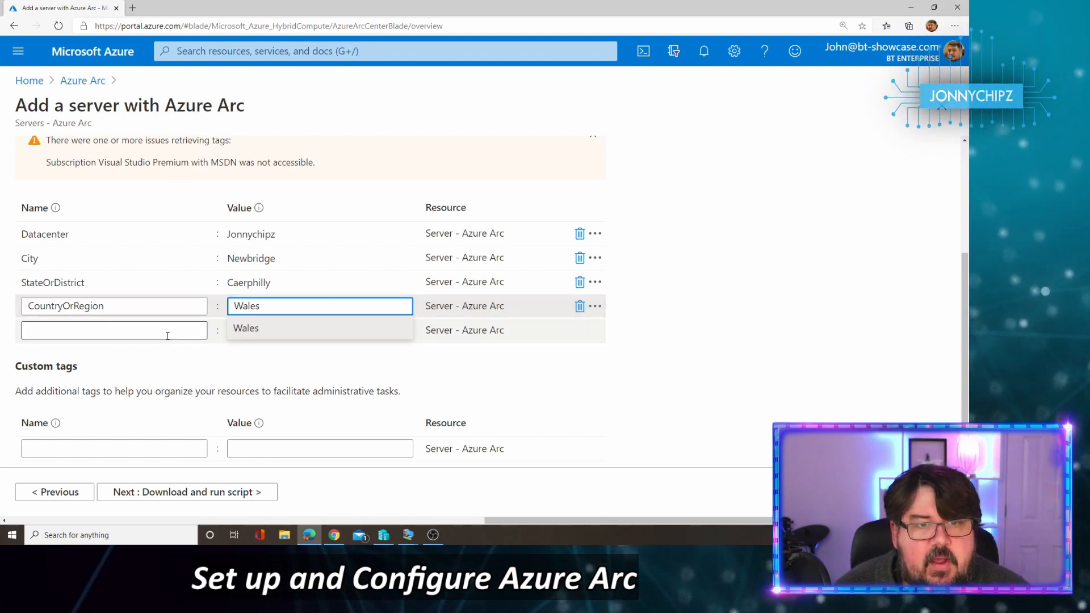
pyautogui.press('Tab')
pyautogui.click(285, 328)
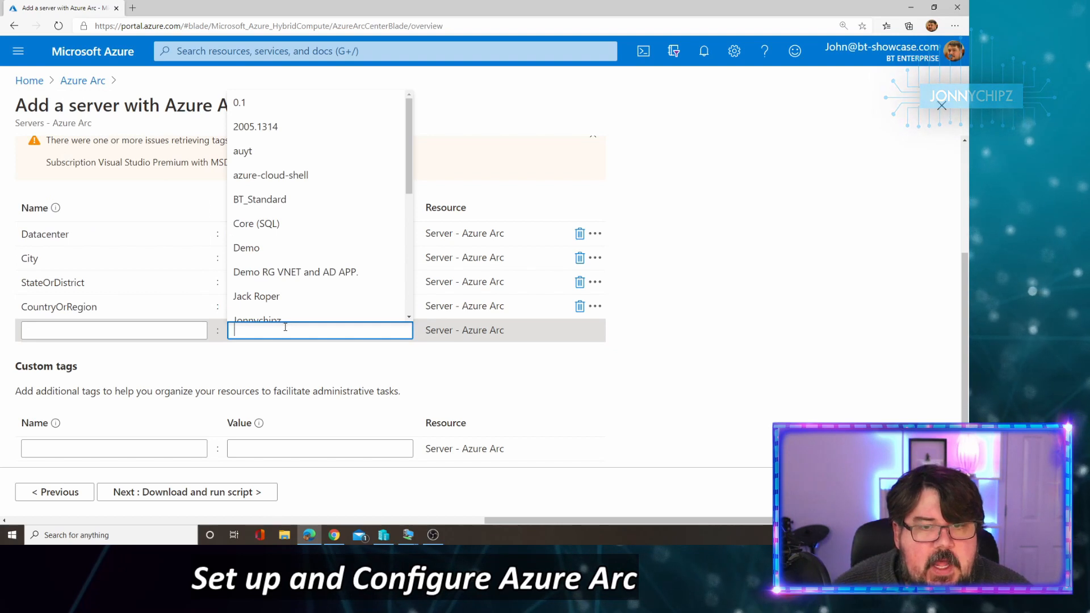
pyautogui.click(573, 377)
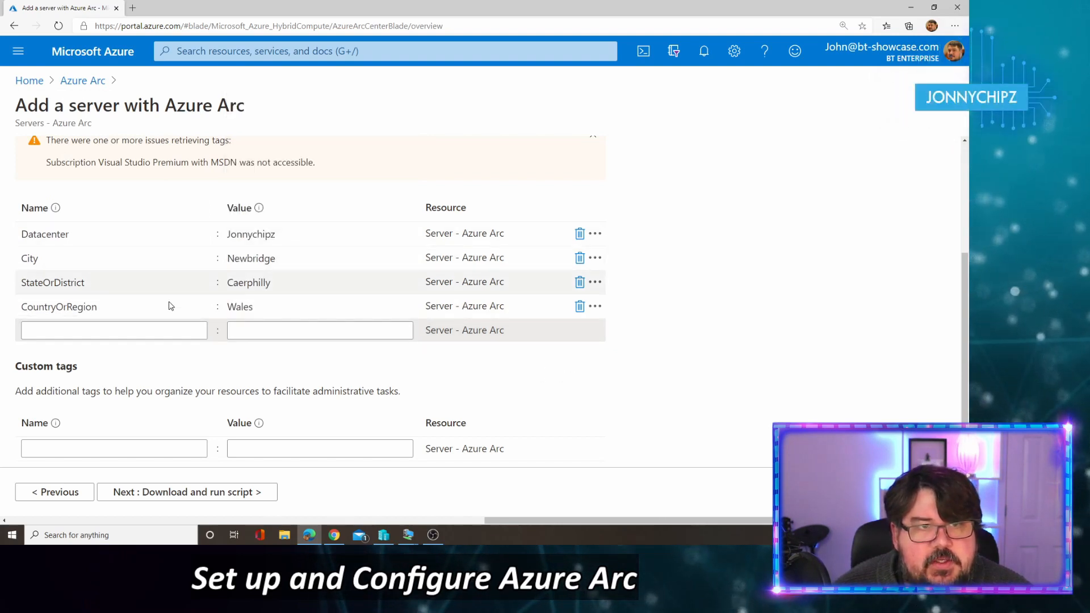
pyautogui.scroll(-1, 171, 306)
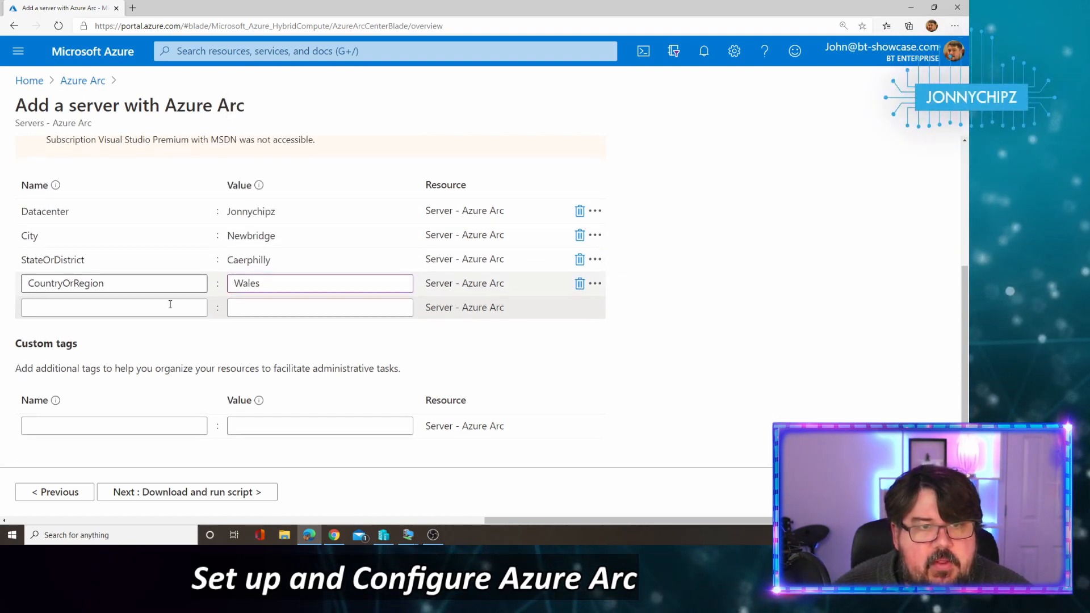
pyautogui.click(295, 300)
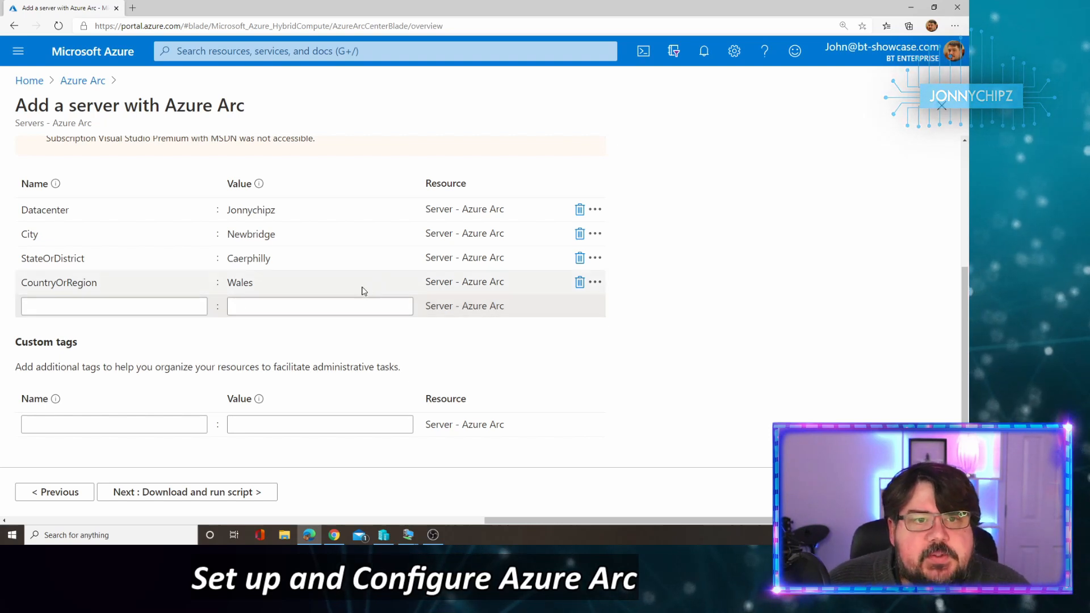
# Step: Review the location tags and advance to the Download and run script step
pyautogui.click(327, 275)
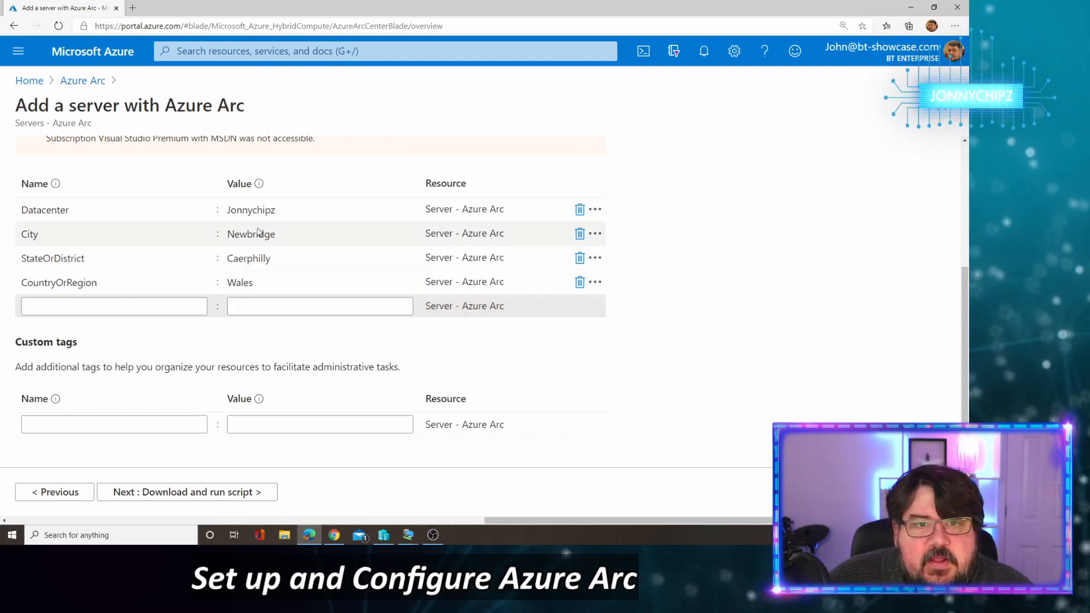
pyautogui.scroll(2, 354, 324)
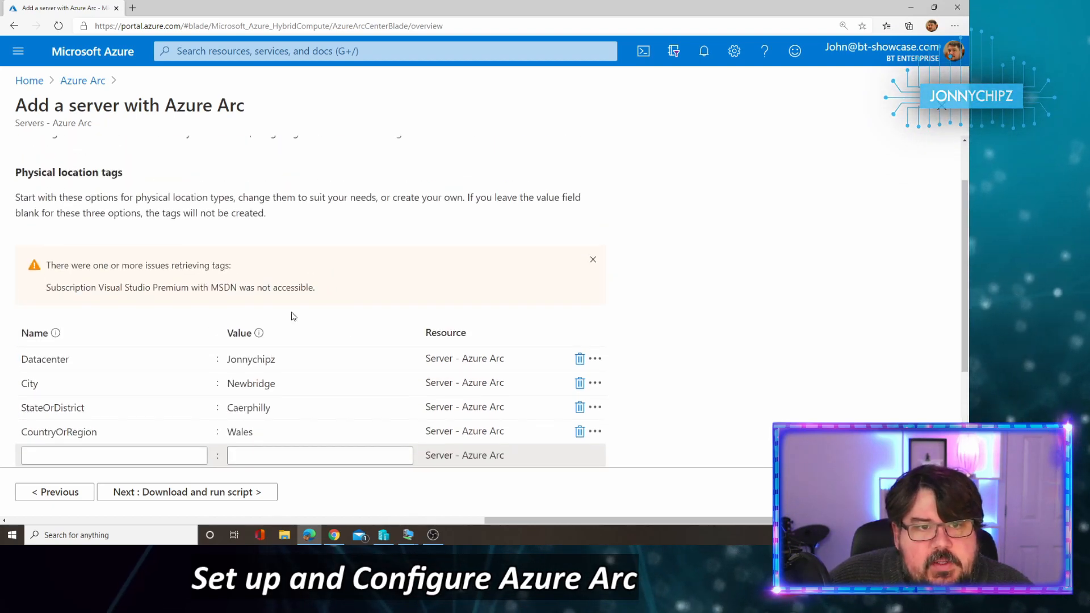
pyautogui.scroll(-3, 294, 316)
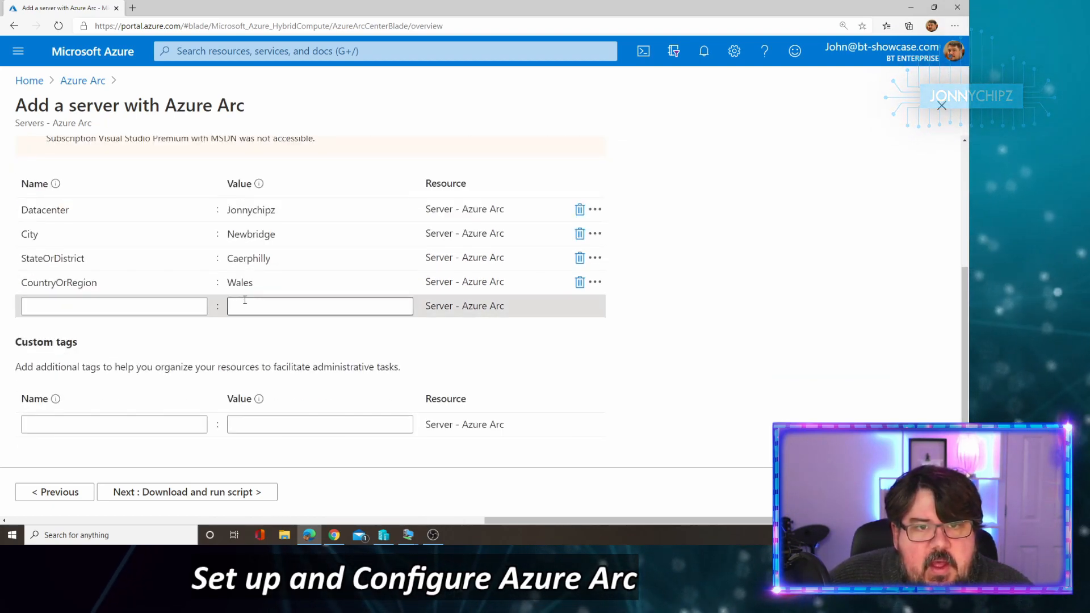
pyautogui.click(199, 493)
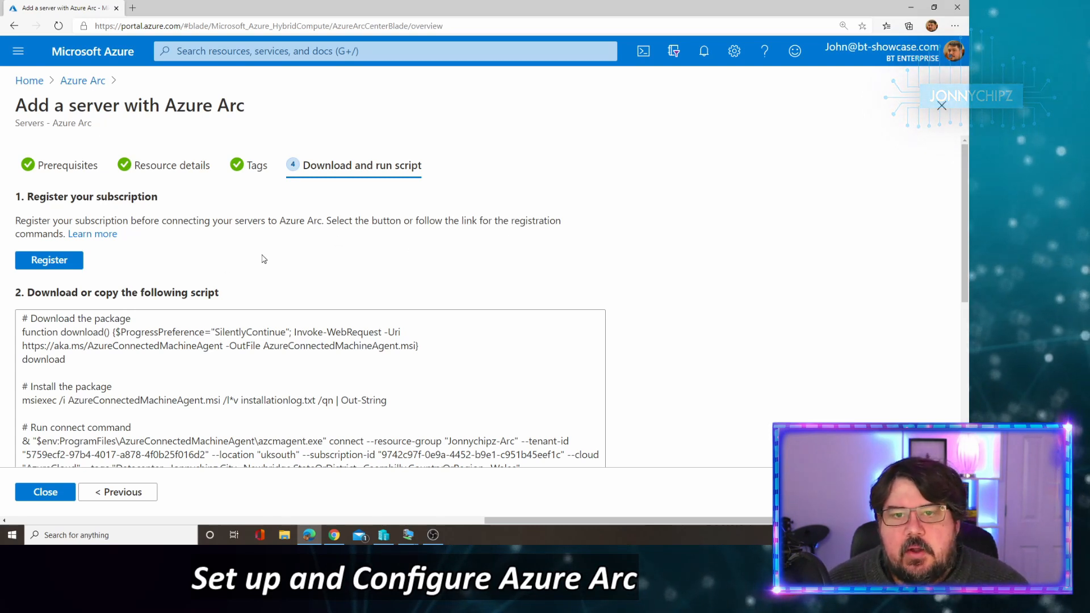
# Step: Register the subscription for Azure Arc, noting registration takes several minutes
pyautogui.click(48, 265)
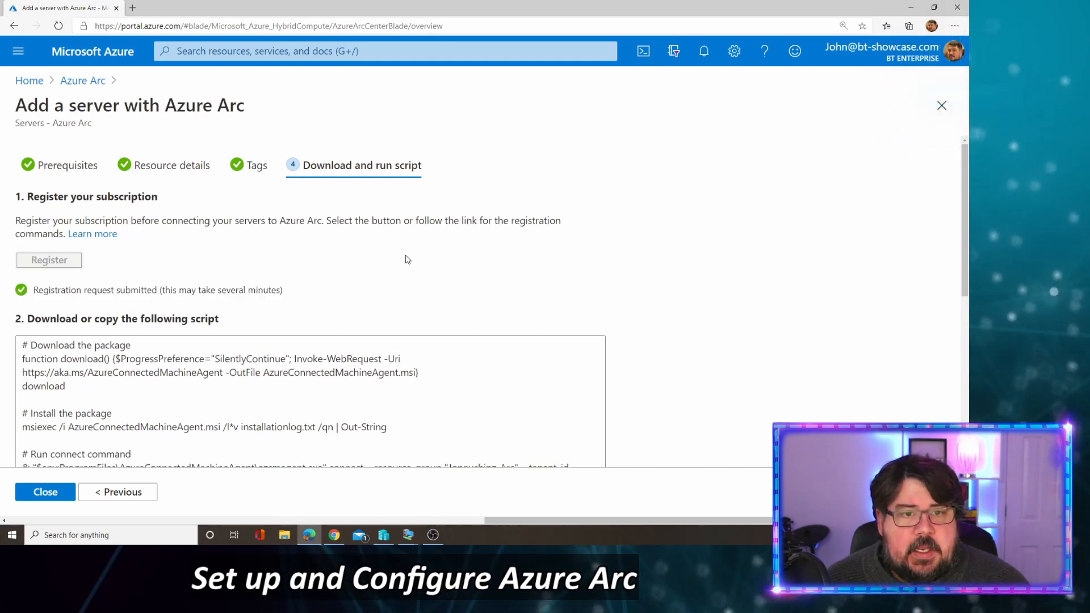
pyautogui.moveTo(160, 290); pyautogui.dragTo(281, 287)
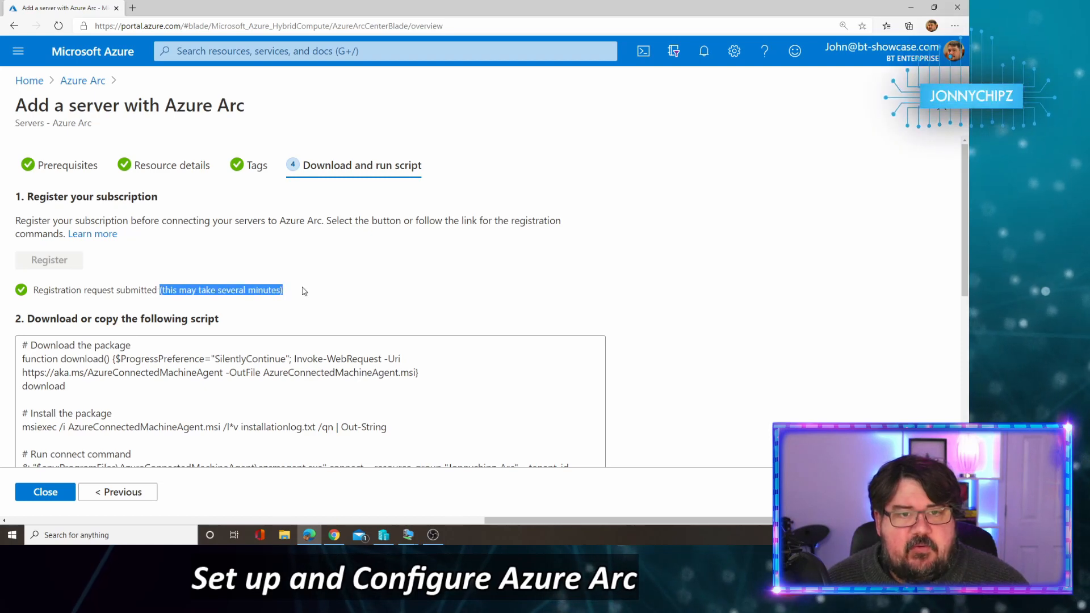
pyautogui.scroll(-1, 253, 261)
pyautogui.click(684, 238)
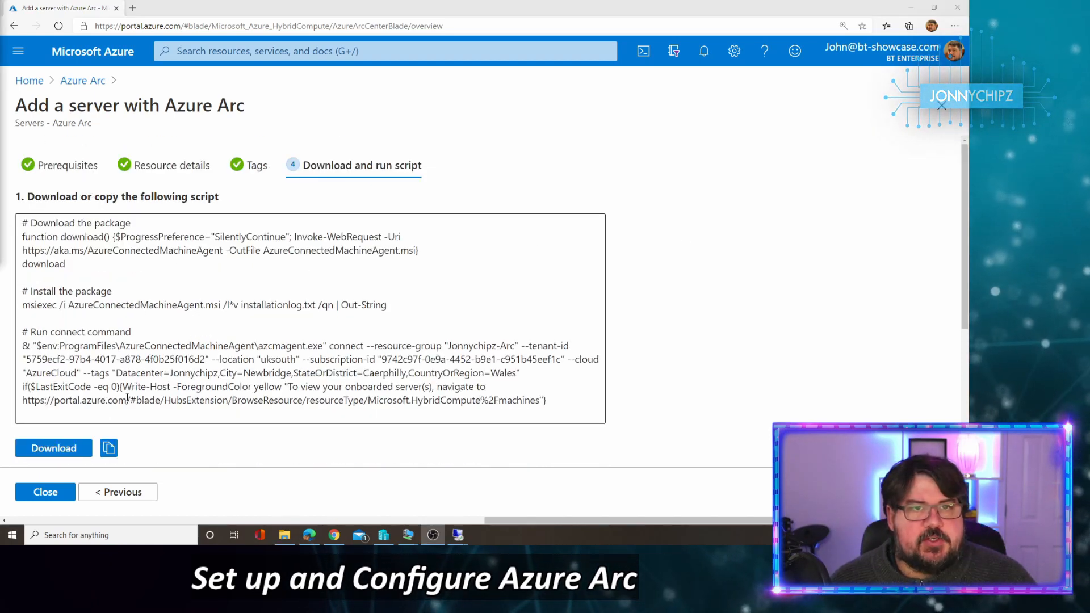
# Step: Download the onboarding script and switch to the DC01 remote desktop
pyautogui.click(54, 448)
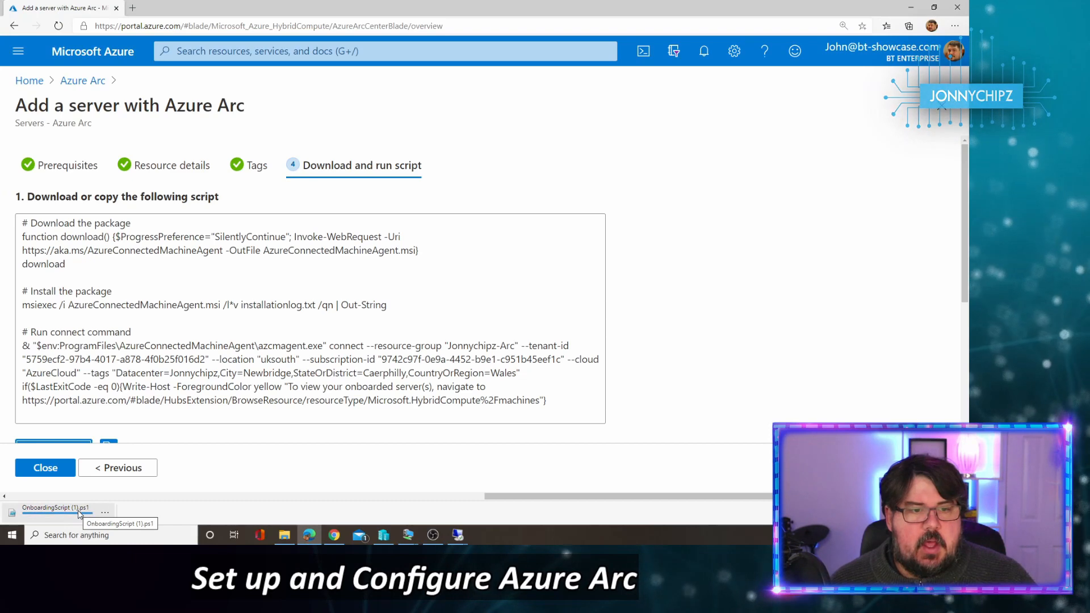
pyautogui.moveTo(458, 543)
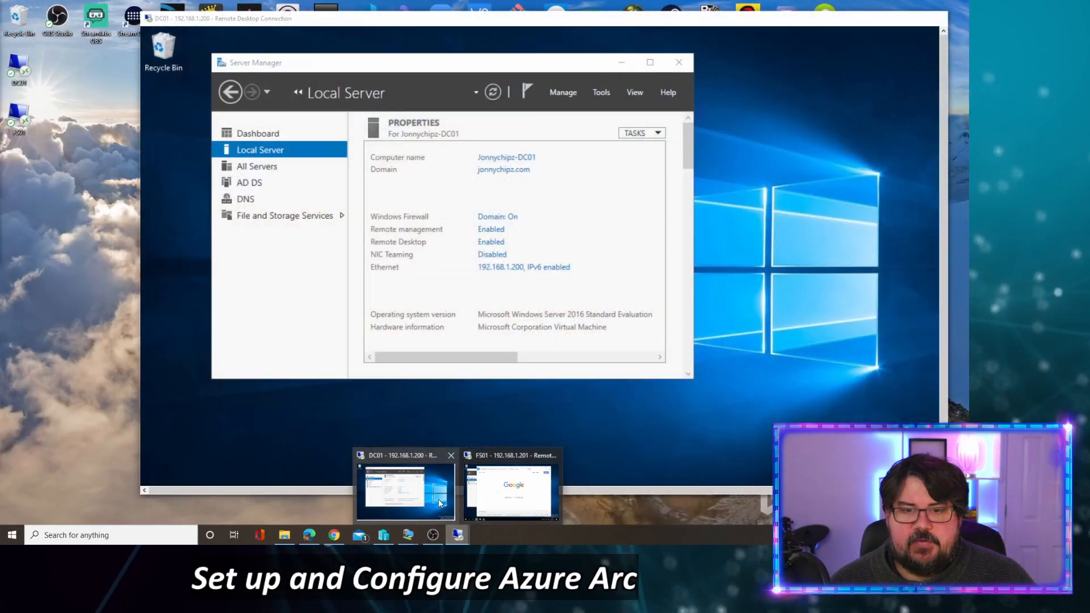
pyautogui.click(438, 499)
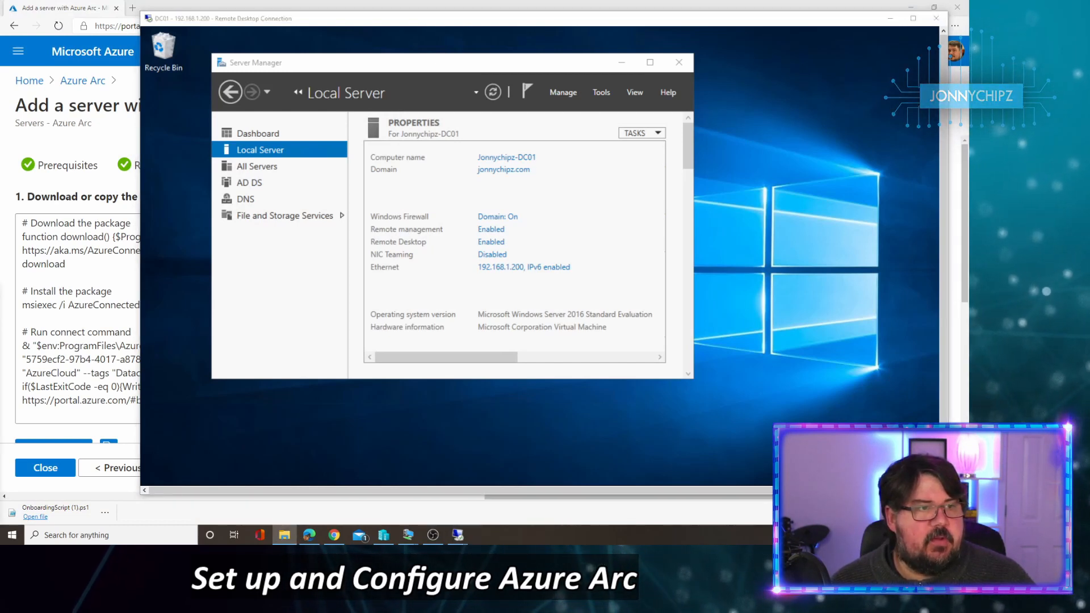
# Step: Paste the onboarding script onto DC01's desktop and maximise the remote desktop window
pyautogui.rightClick(173, 131)
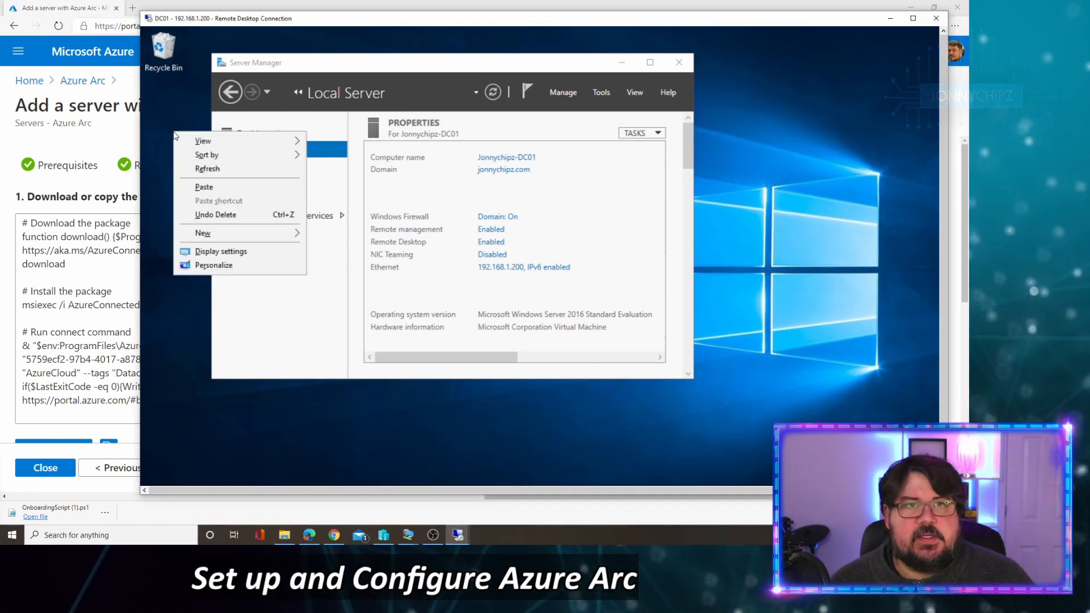
pyautogui.click(232, 189)
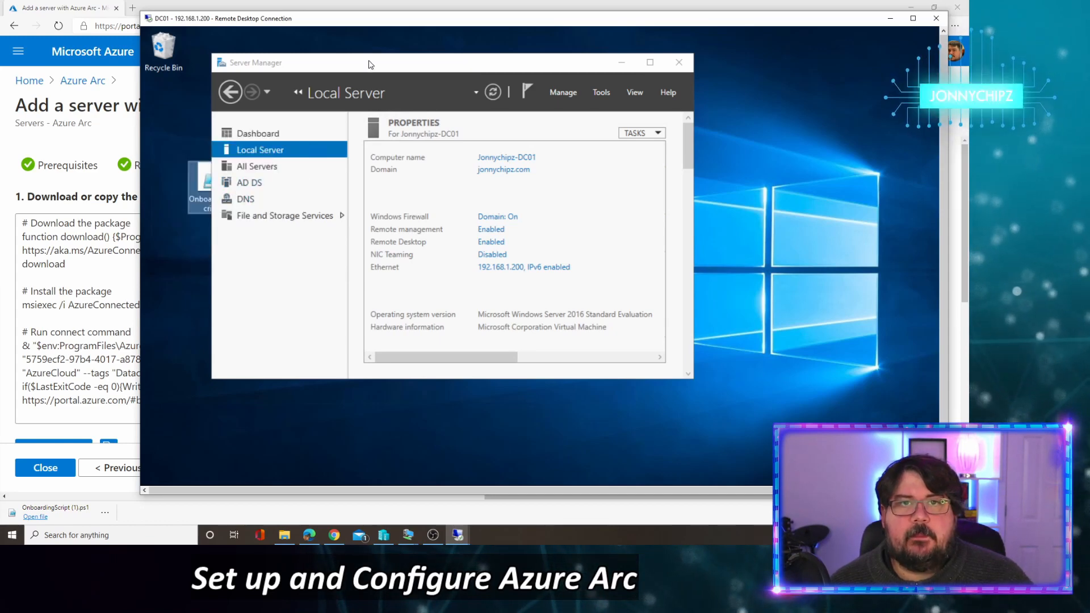
pyautogui.moveTo(370, 63); pyautogui.dragTo(458, 71)
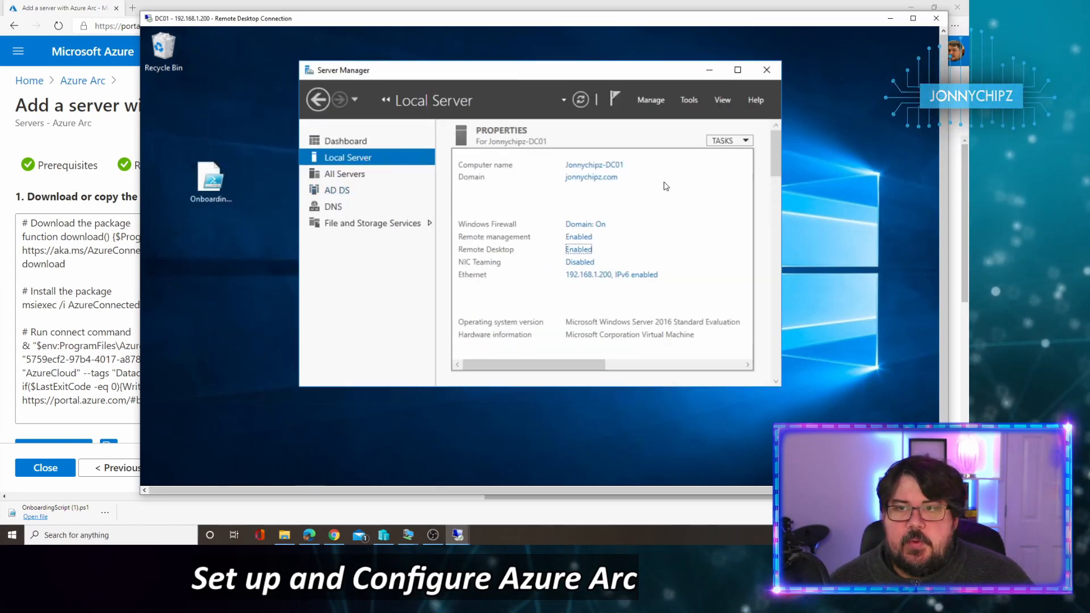
pyautogui.click(912, 18)
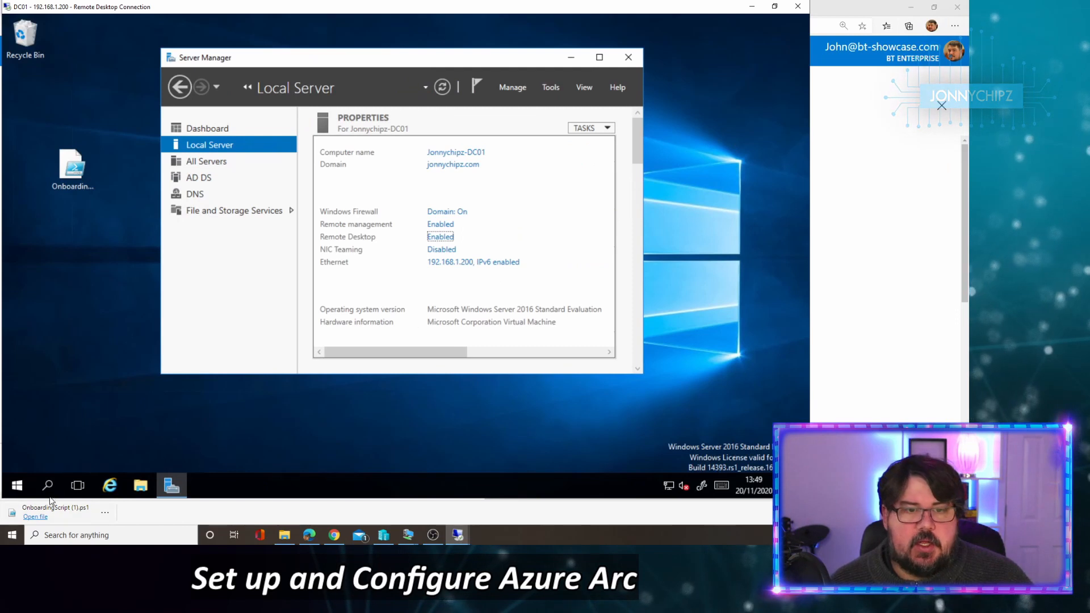
# Step: Launch Windows PowerShell as administrator from the Start menu
pyautogui.click(17, 485)
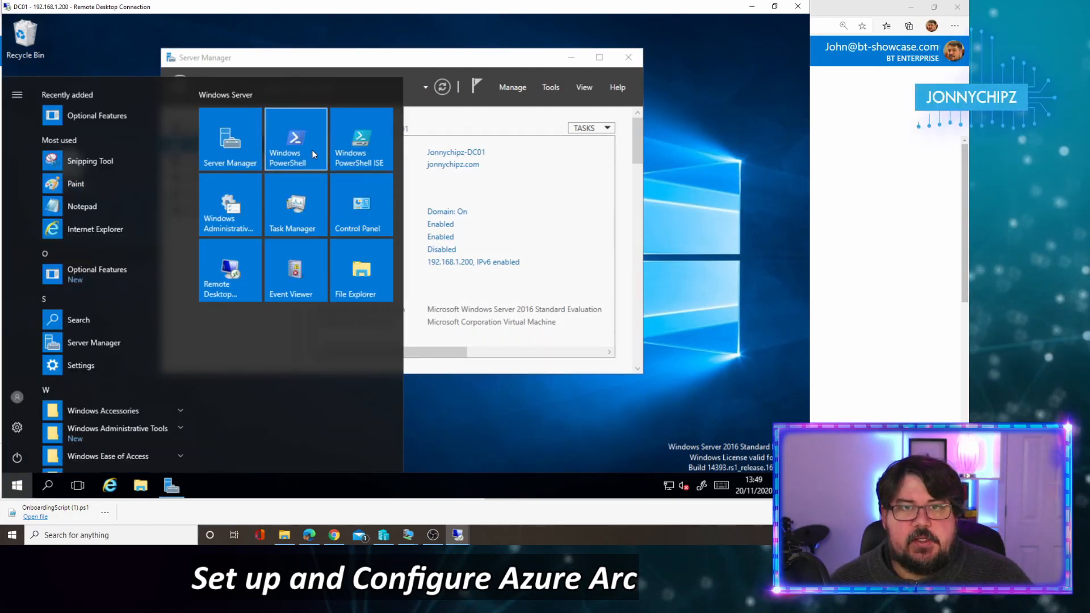
pyautogui.rightClick(312, 149)
pyautogui.moveTo(427, 206)
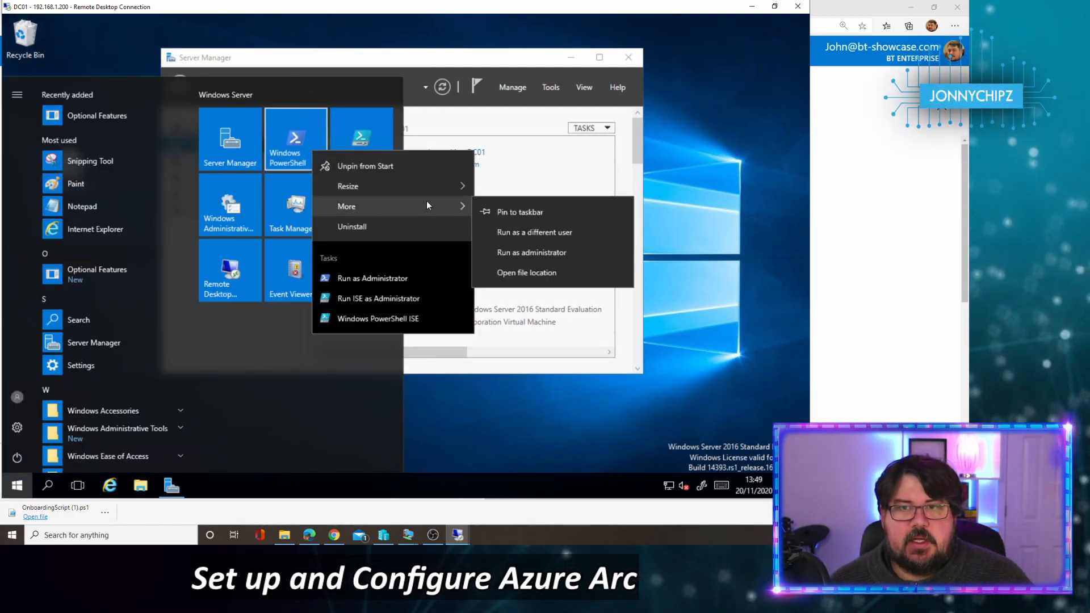
pyautogui.click(550, 250)
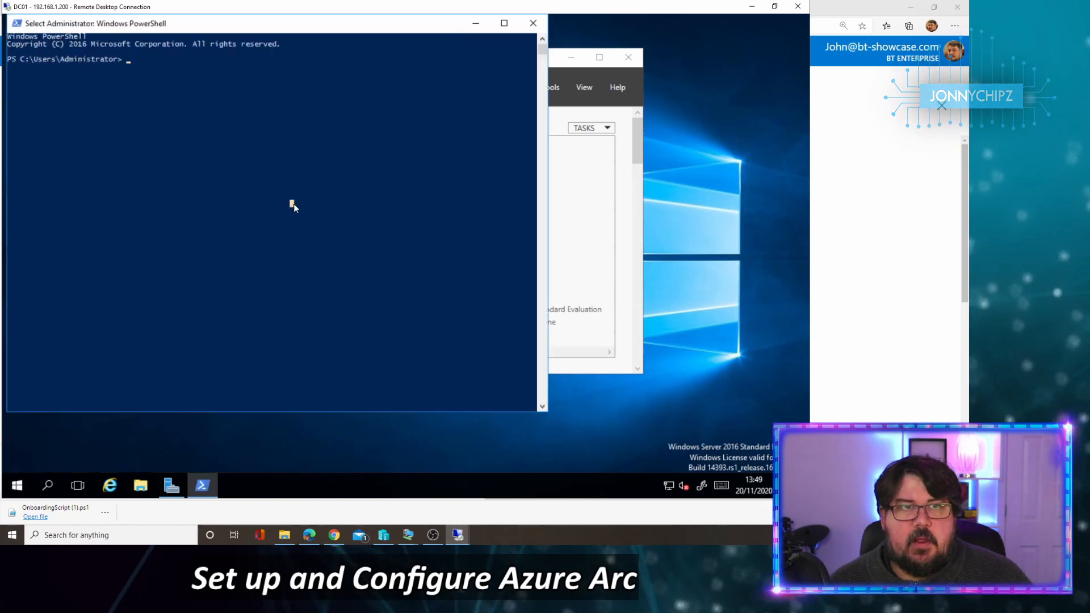
# Step: Change to the Desktop folder and run .\OnboardingScript.ps1 in PowerShell
pyautogui.write('cd .\\Desktop\\')
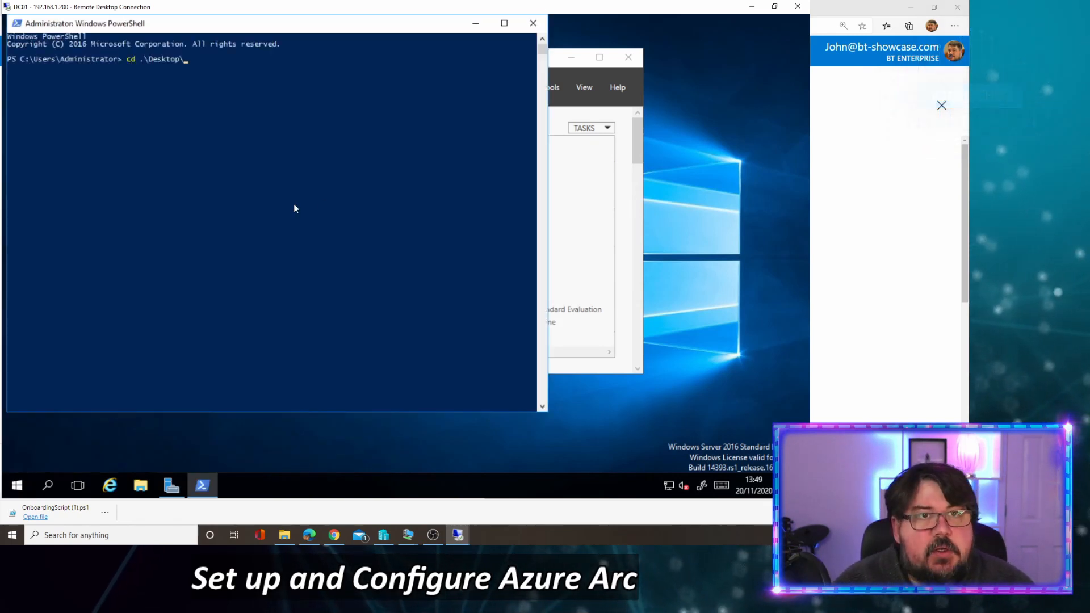
pyautogui.press('Return')
pyautogui.write('o9')
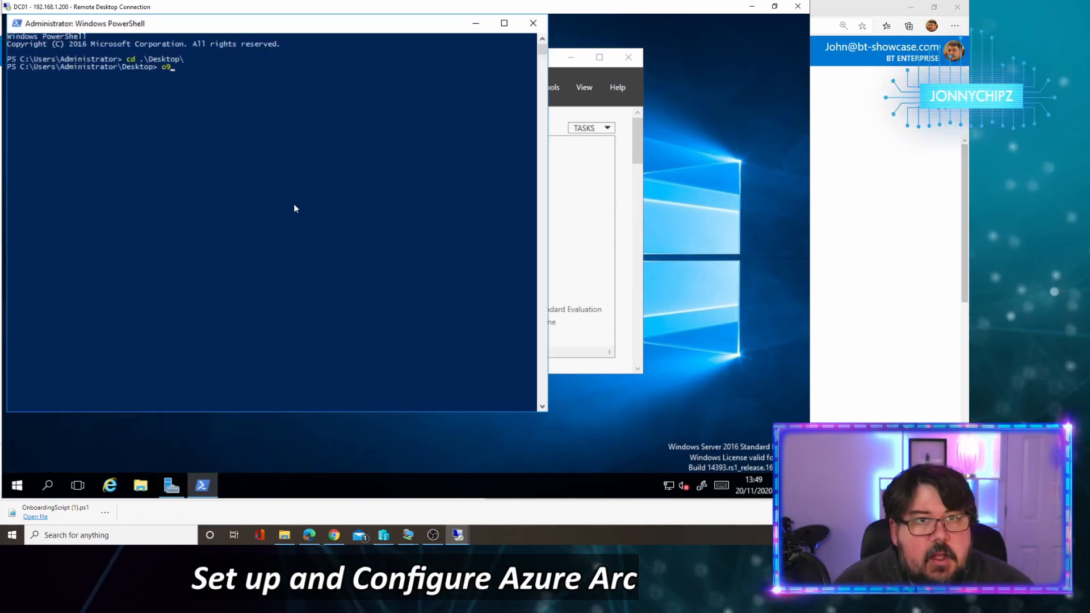
pyautogui.press('BackSpace')
pyautogui.press('Tab')
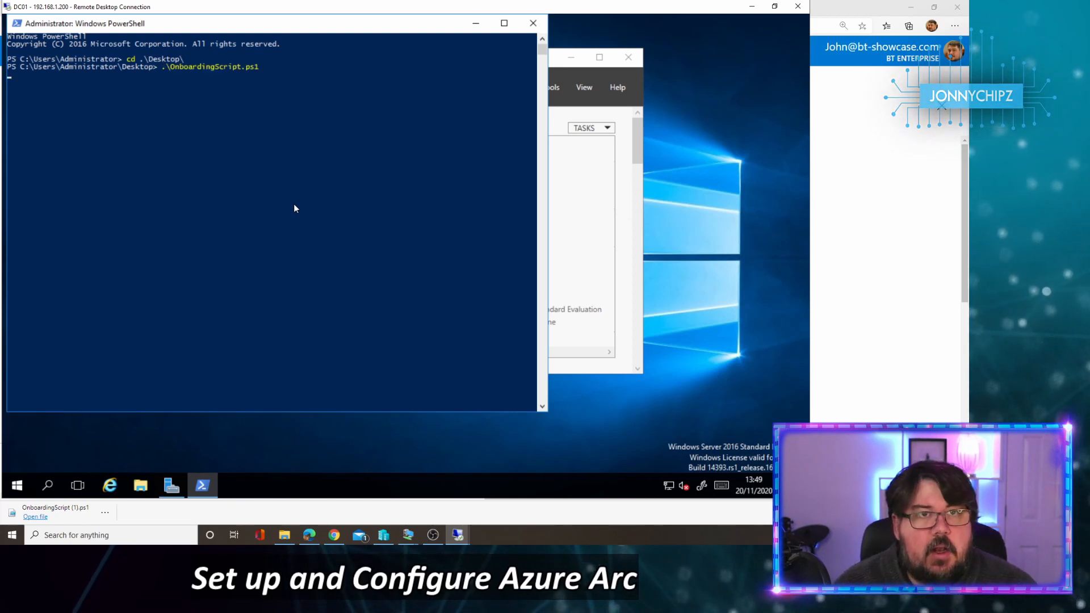
pyautogui.moveTo(239, 29); pyautogui.dragTo(424, 55)
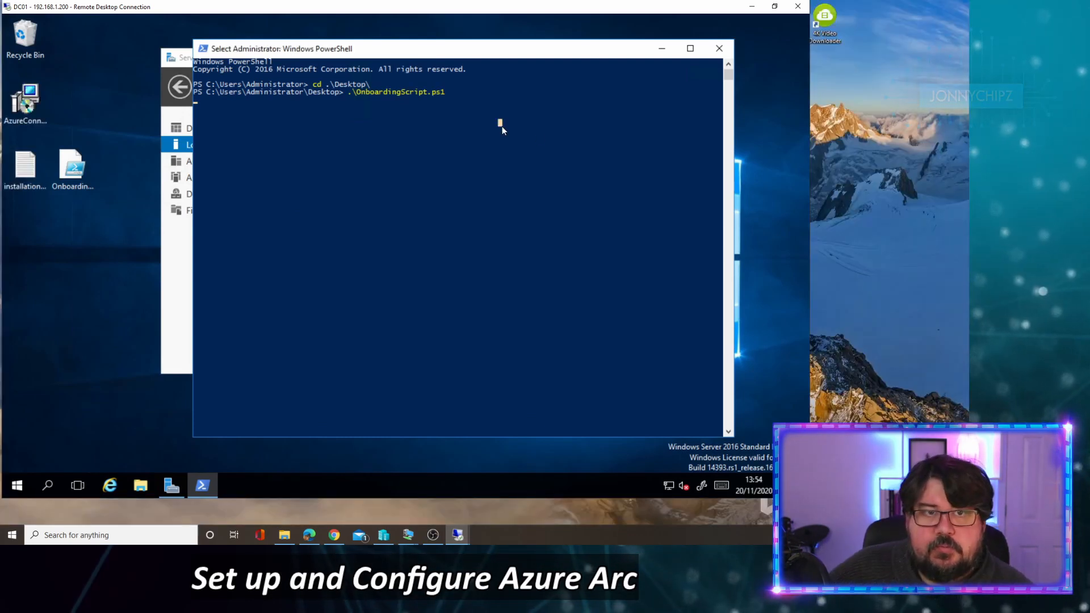
pyautogui.press('Return')
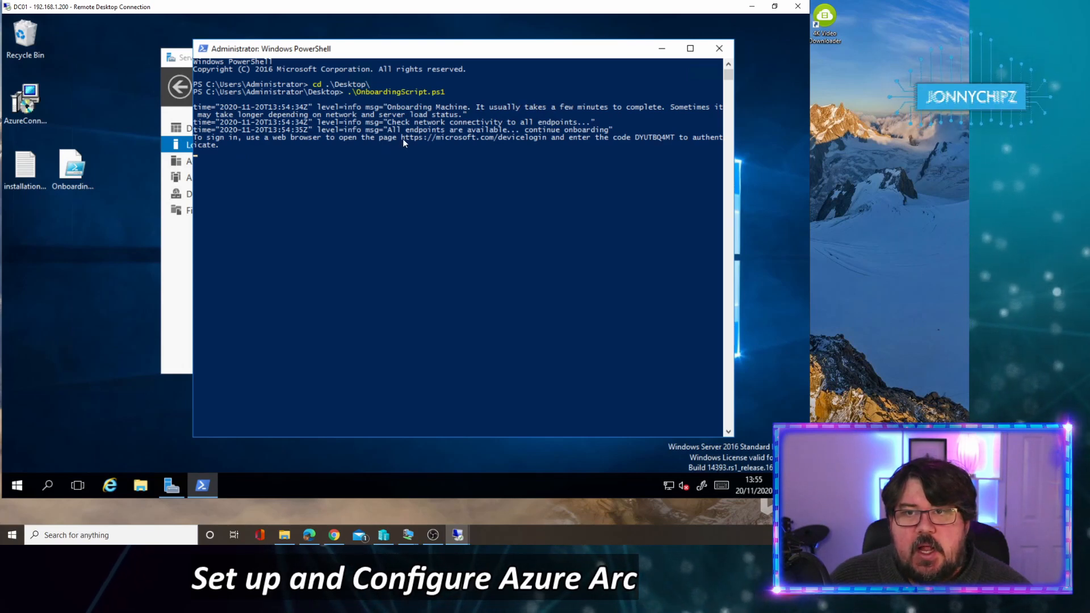
# Step: Open Internet Explorer on DC01, load google.co.uk and widen the window
pyautogui.click(109, 486)
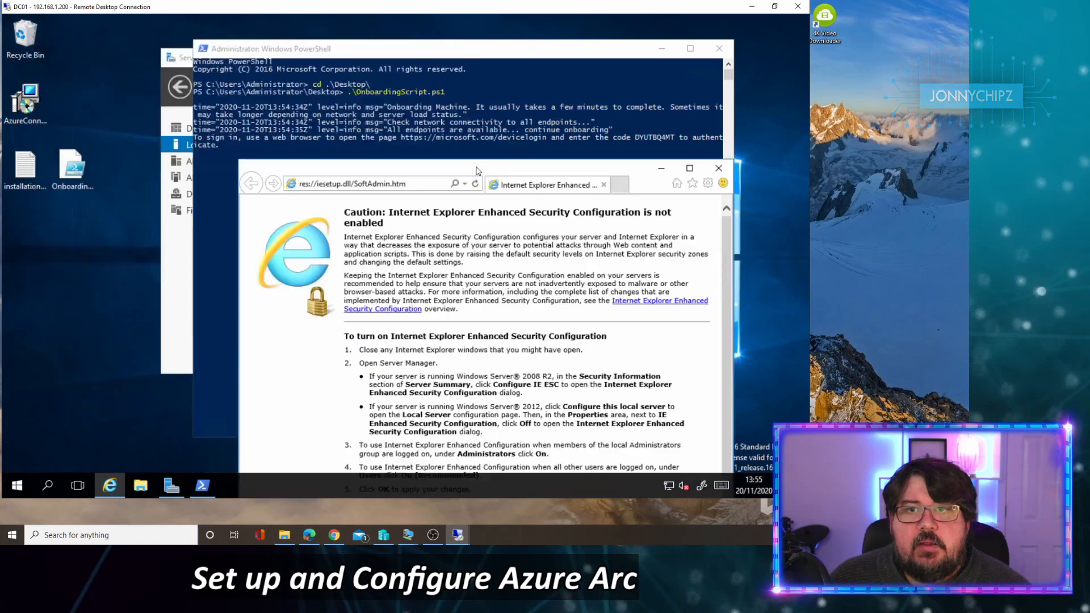
pyautogui.click(352, 184)
pyautogui.write('google.co.uk/')
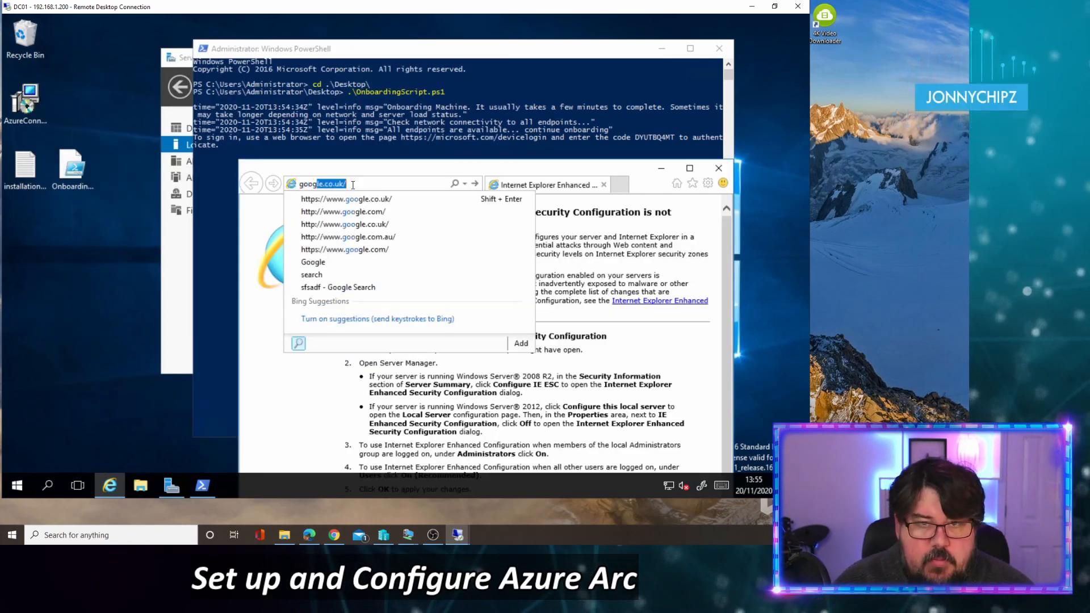
pyautogui.press('Return')
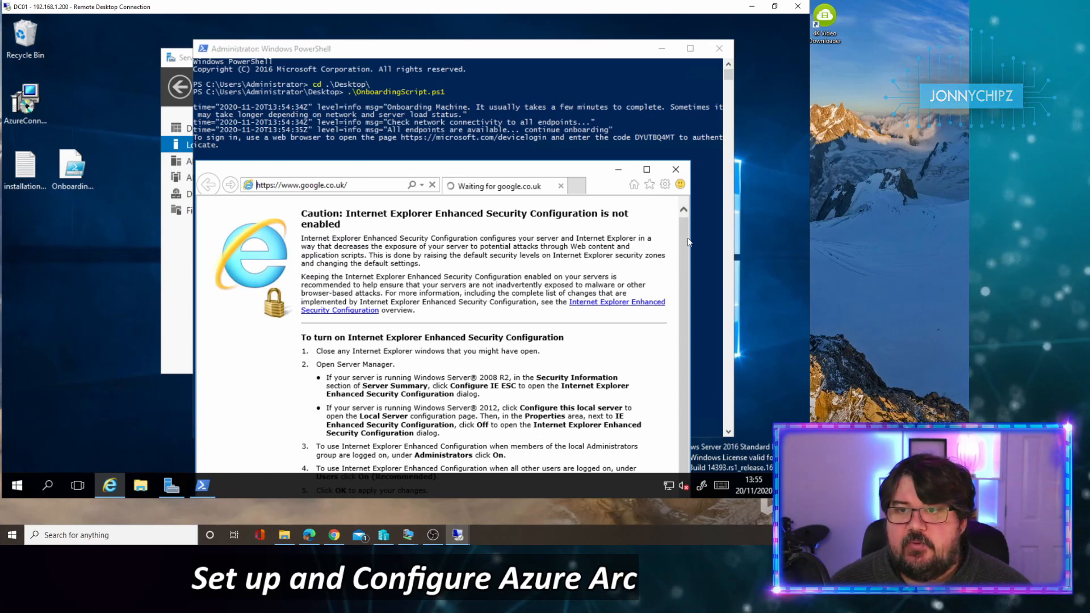
pyautogui.moveTo(690, 239); pyautogui.dragTo(741, 240)
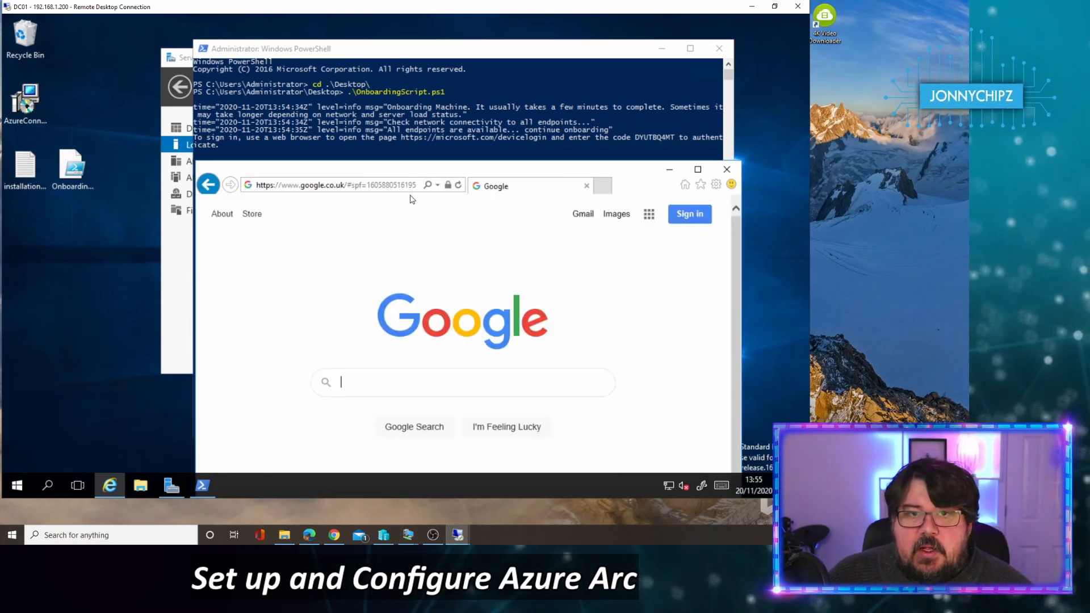
# Step: Replace en-gb/ in the address with devicelogin to load microsoft.com/devicelogin
pyautogui.click(302, 187)
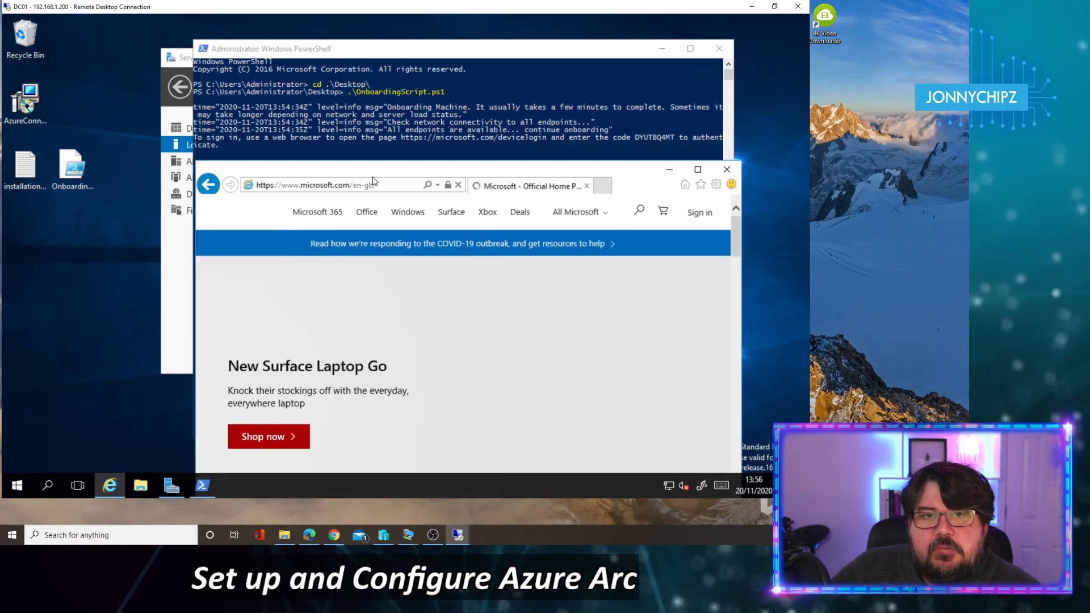
pyautogui.click(366, 185)
pyautogui.click(355, 185)
pyautogui.moveTo(354, 185); pyautogui.dragTo(474, 192)
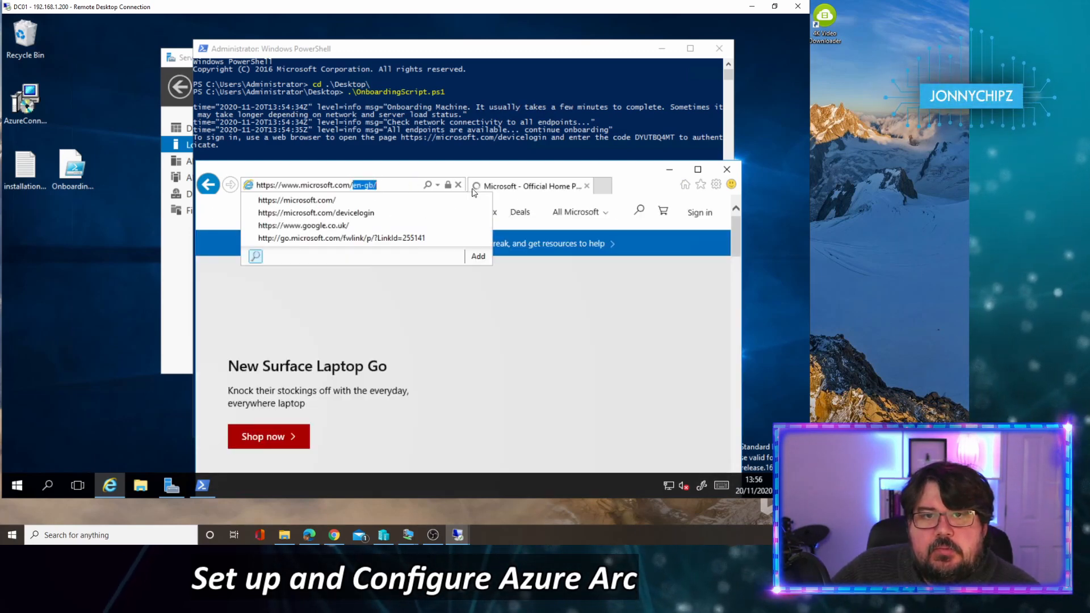
pyautogui.write('devicelo')
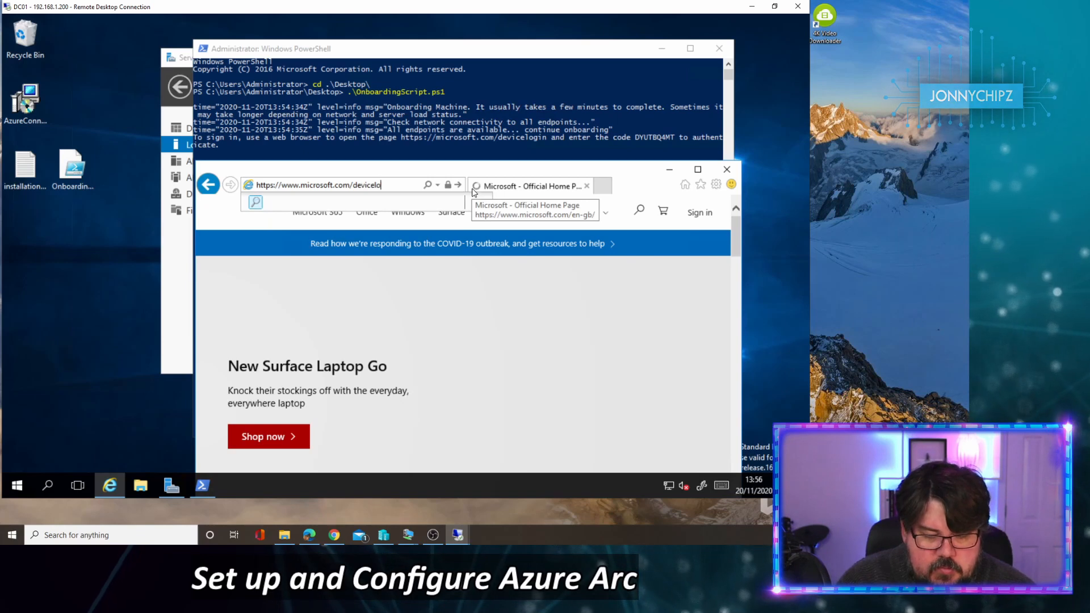
pyautogui.write('gin')
pyautogui.press('Return')
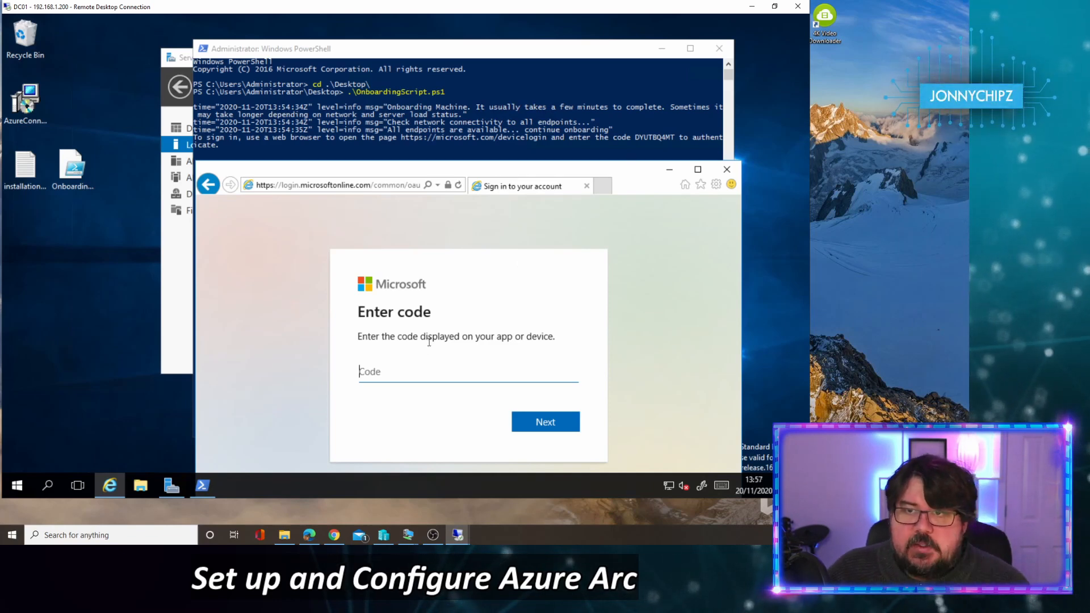
# Step: Copy the device code from the onboarding script's output into the browser's Code field and submit it
pyautogui.click(650, 137)
pyautogui.click(649, 138)
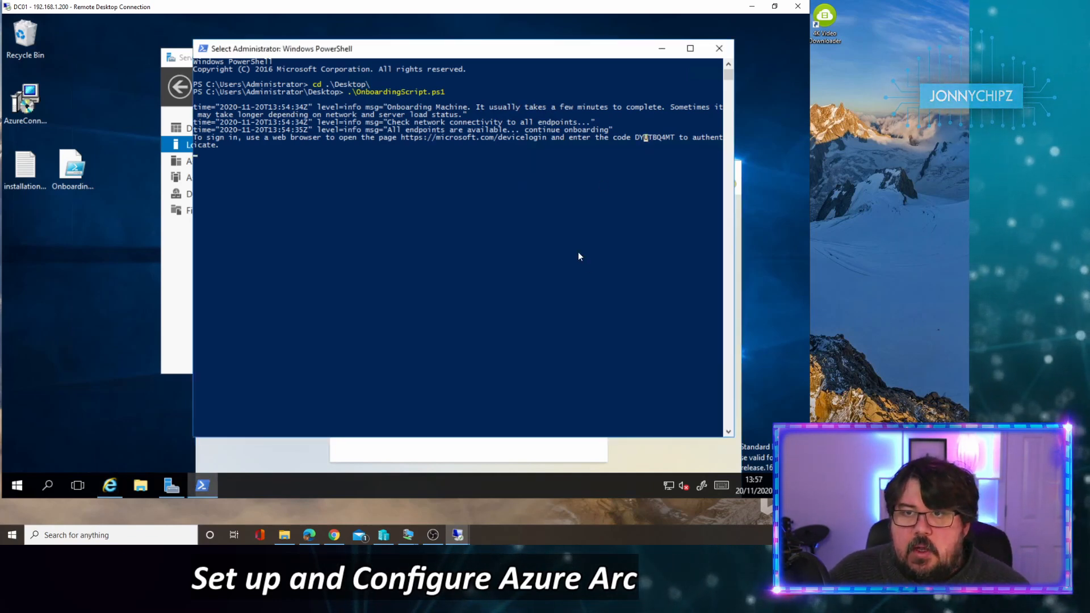
pyautogui.click(567, 462)
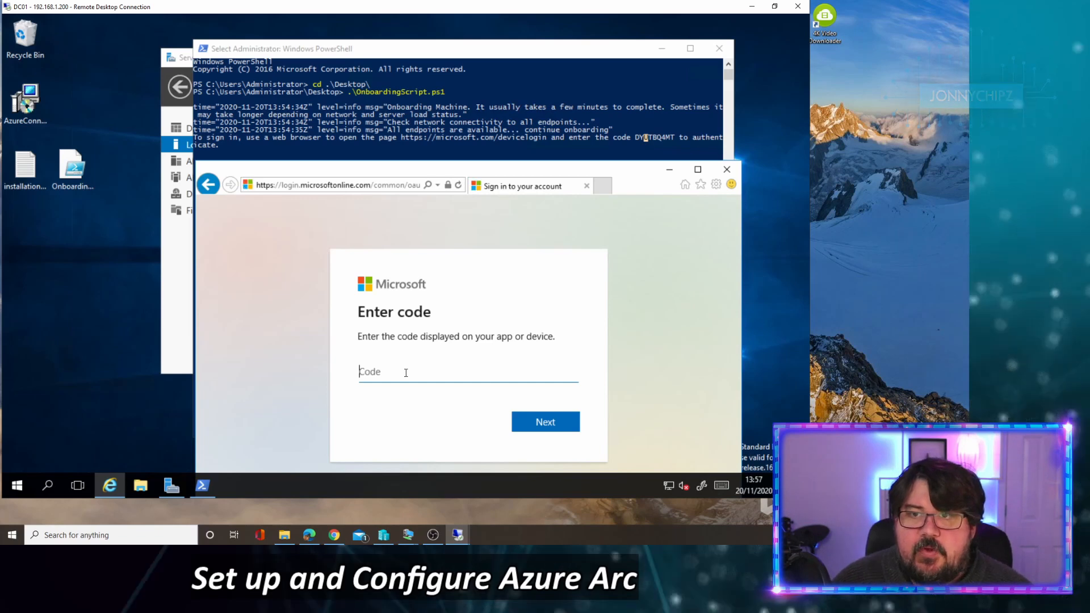
pyautogui.write('DY')
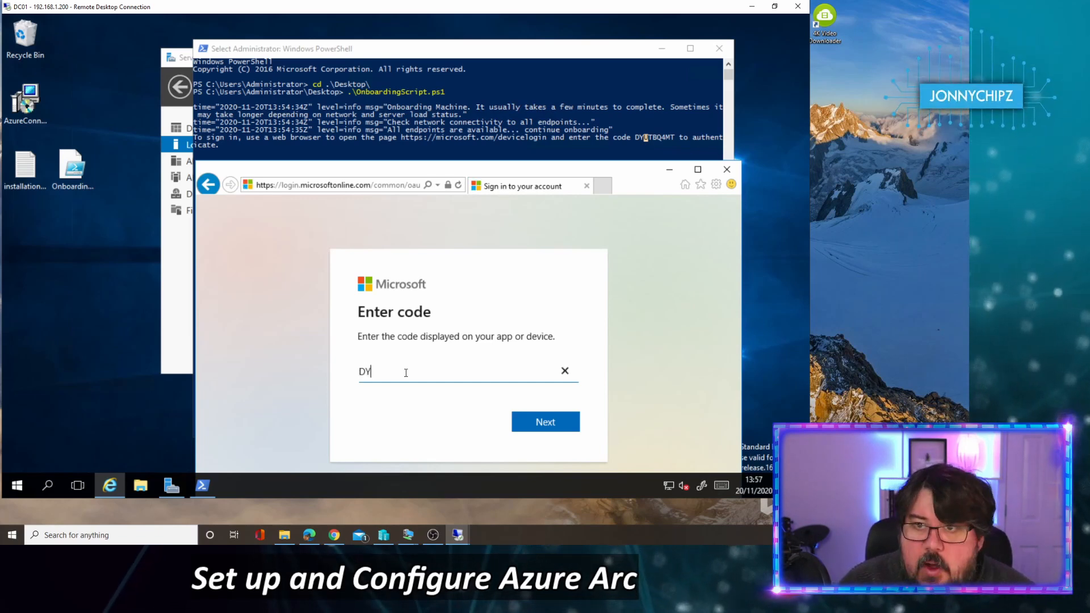
pyautogui.write('UTB')
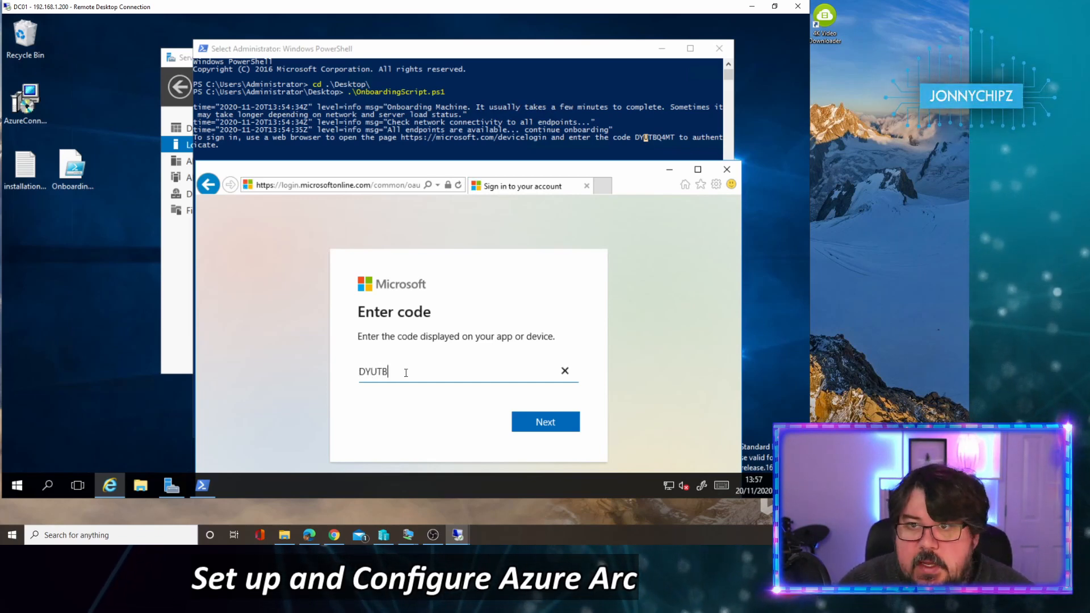
pyautogui.write('Q4')
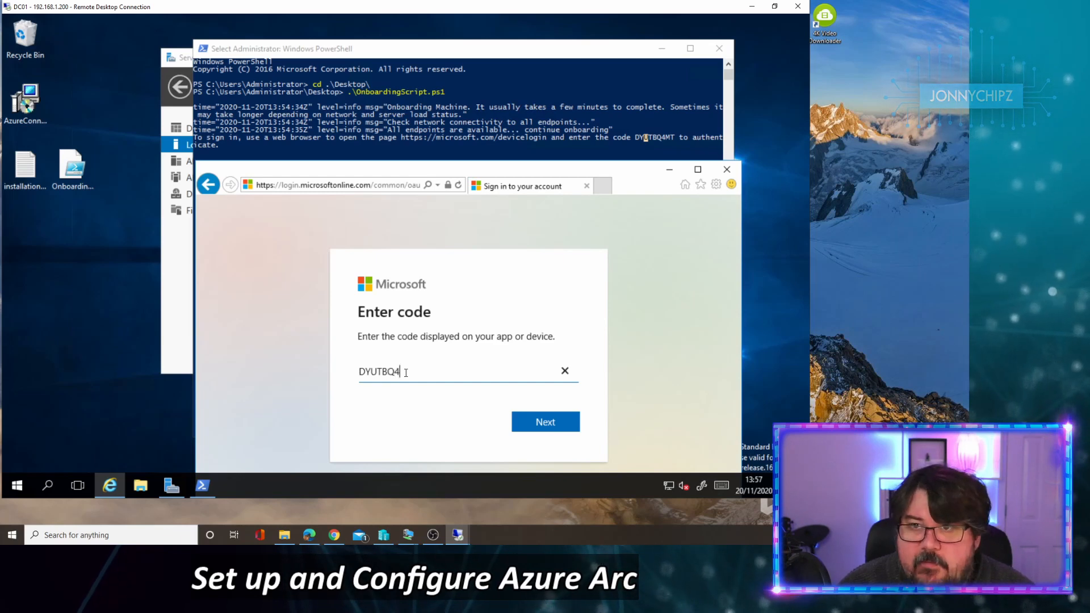
pyautogui.write('MT')
pyautogui.press('Return')
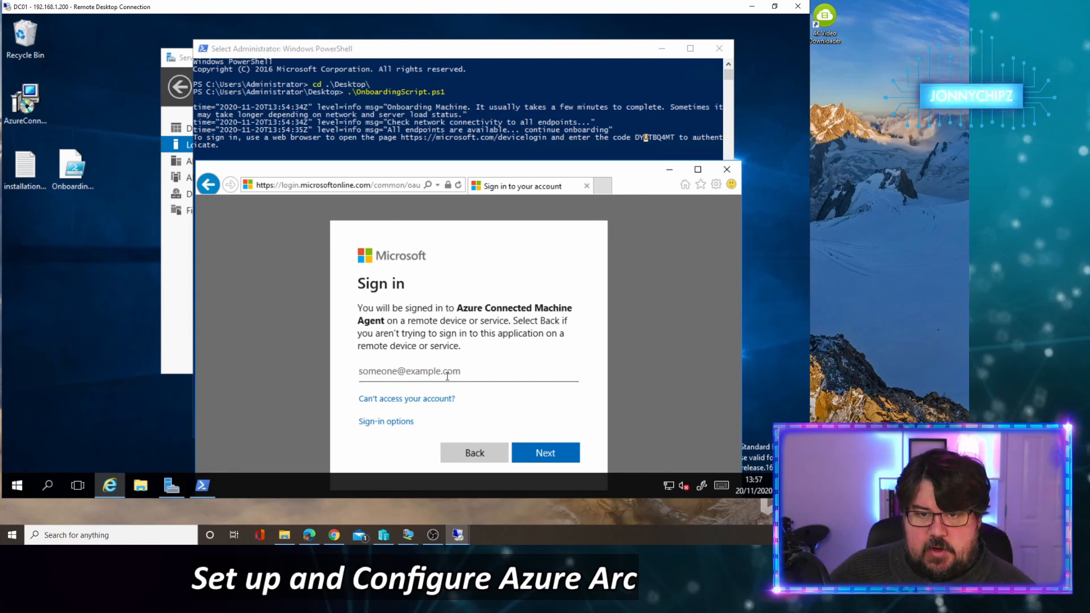
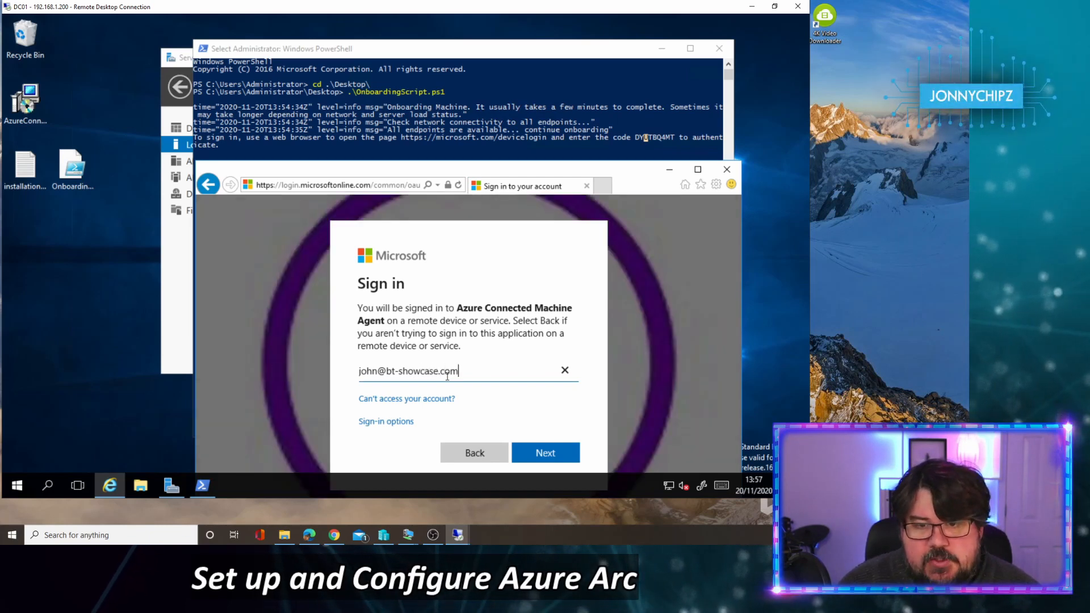
# Step: Sign in with the admin account's e-mail and password, re-entering the password after it is rejected
pyautogui.press('Return')
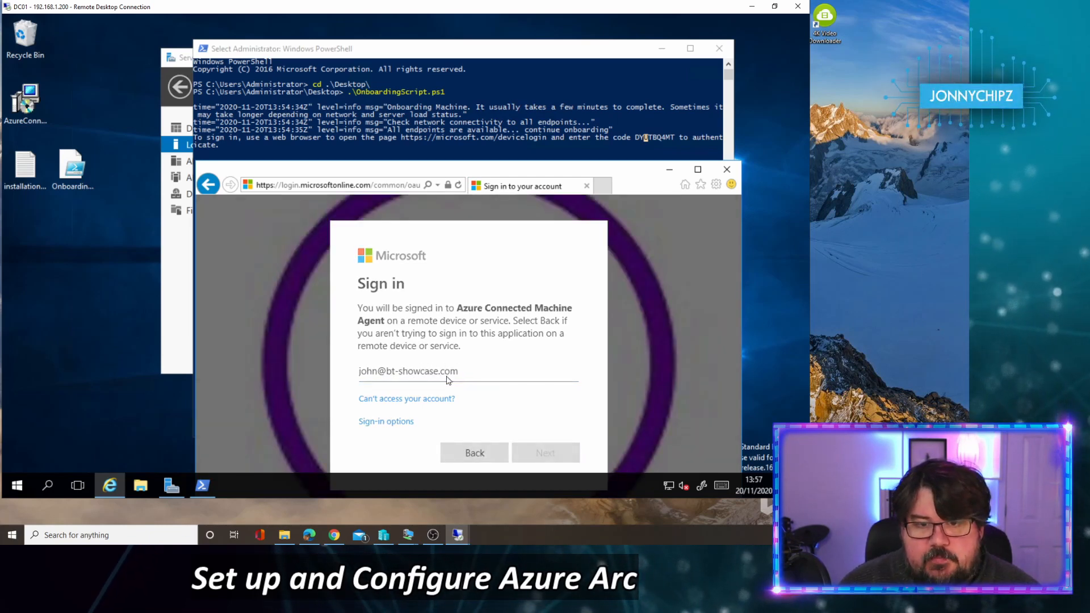
pyautogui.write('•')
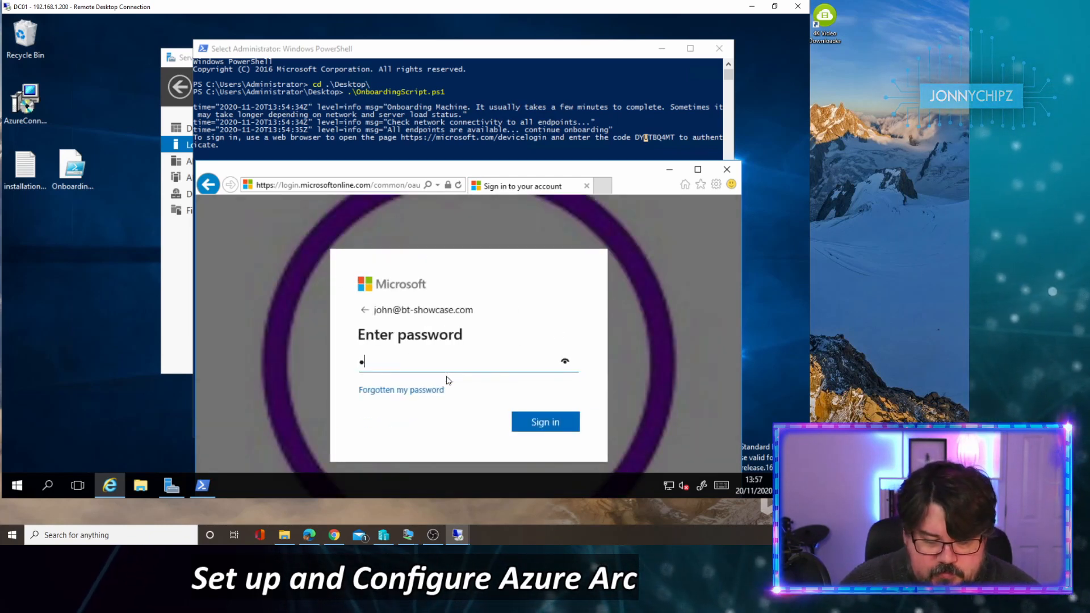
pyautogui.write('••••')
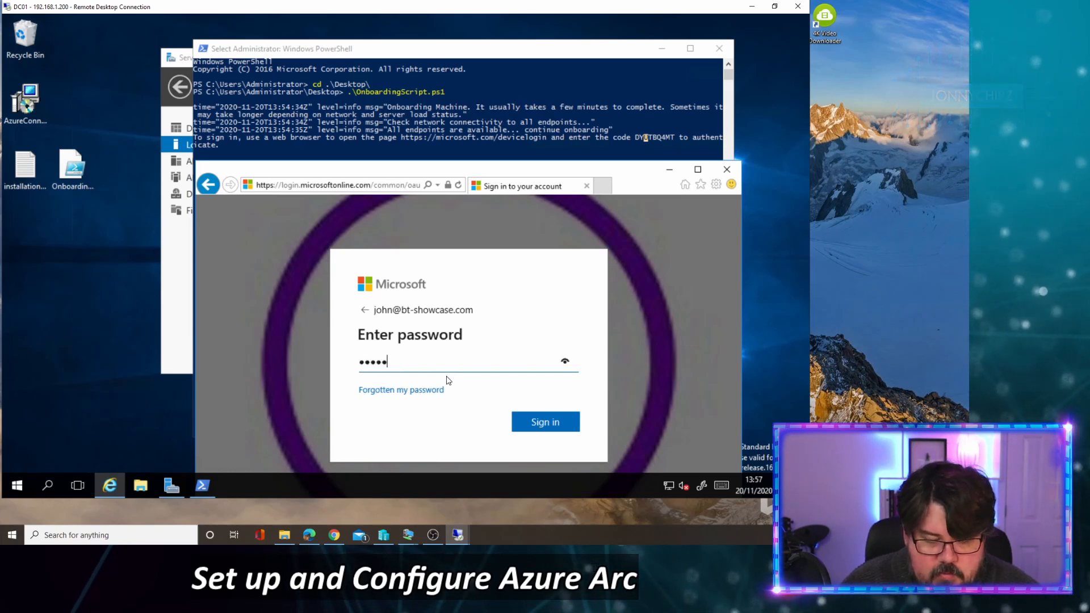
pyautogui.write('•••••••••••')
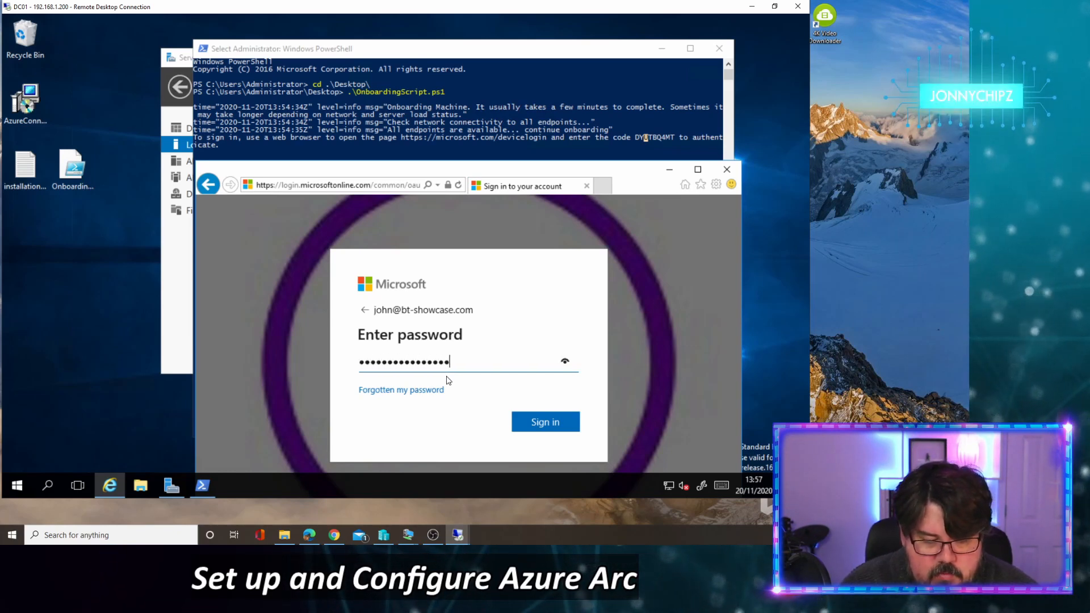
pyautogui.write('•')
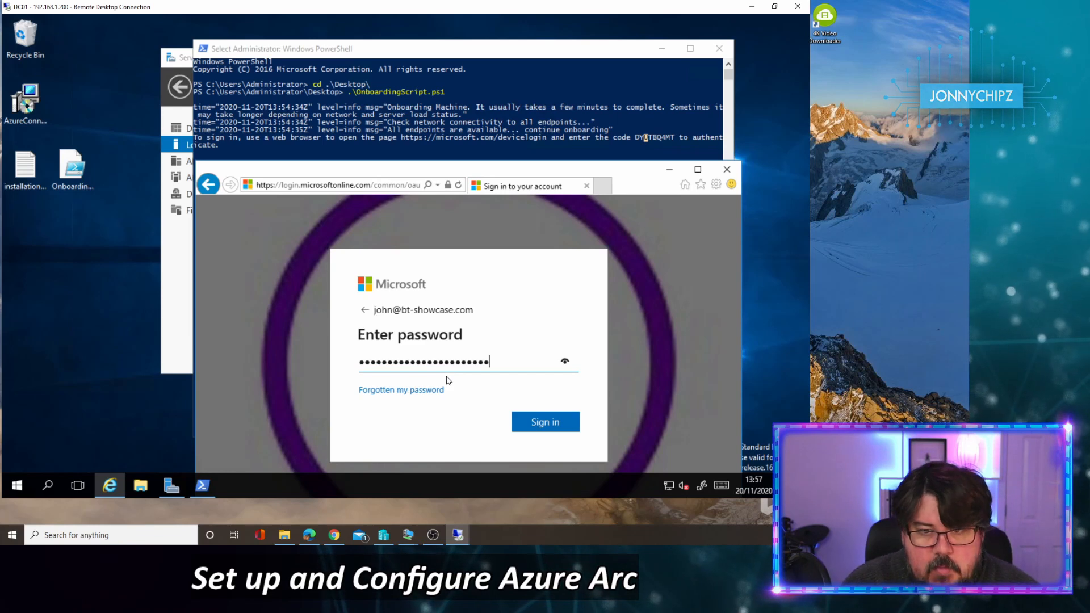
pyautogui.press('Return')
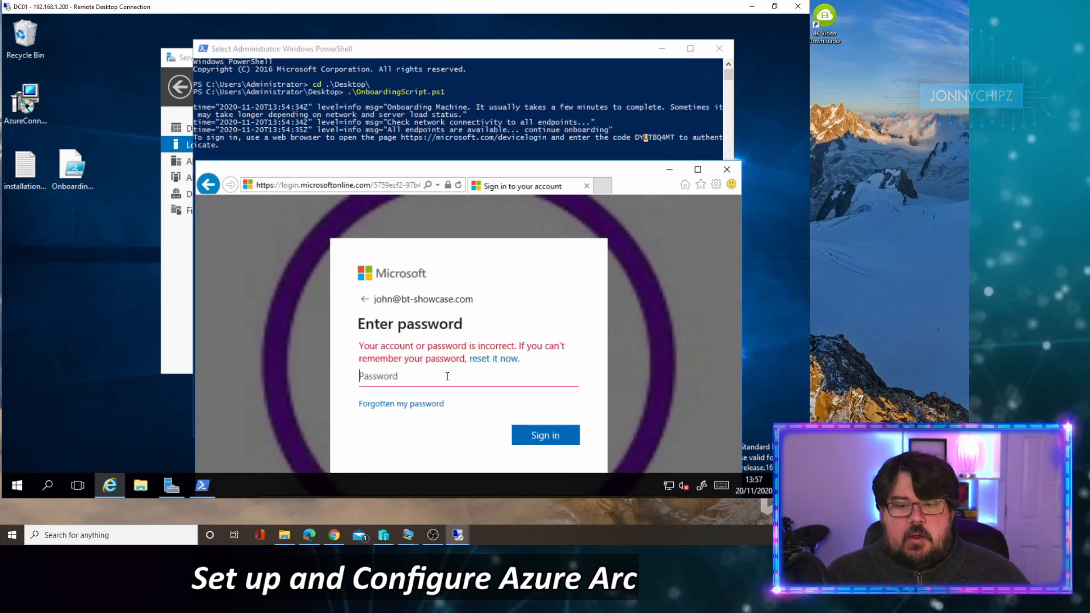
pyautogui.write('••••')
pyautogui.press('BackSpace')
pyautogui.press('BackSpace')
pyautogui.press('BackSpace')
pyautogui.press('BackSpace')
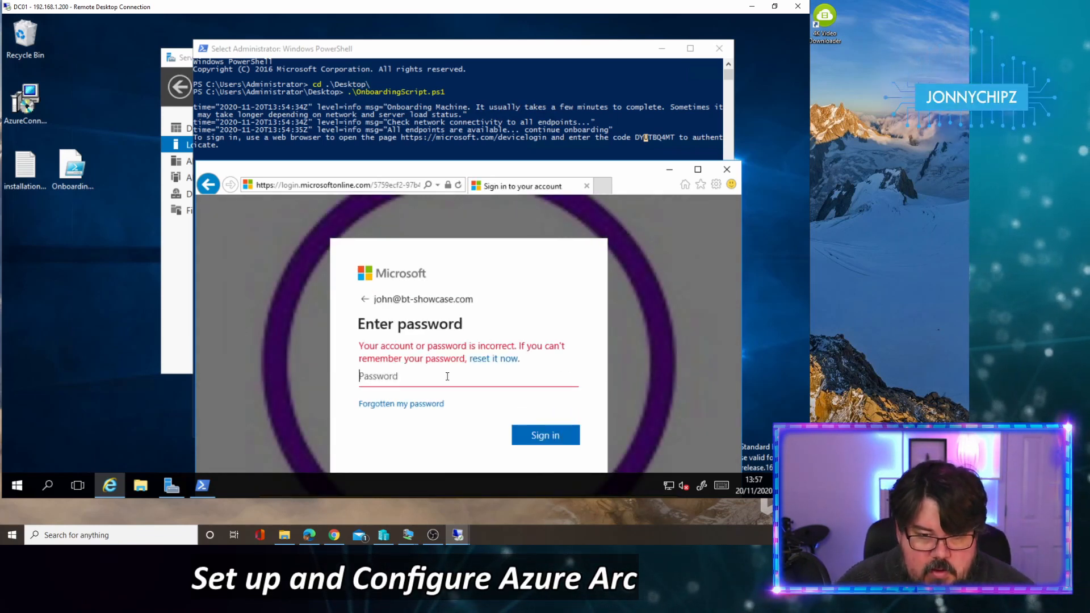
pyautogui.write('••••••••')
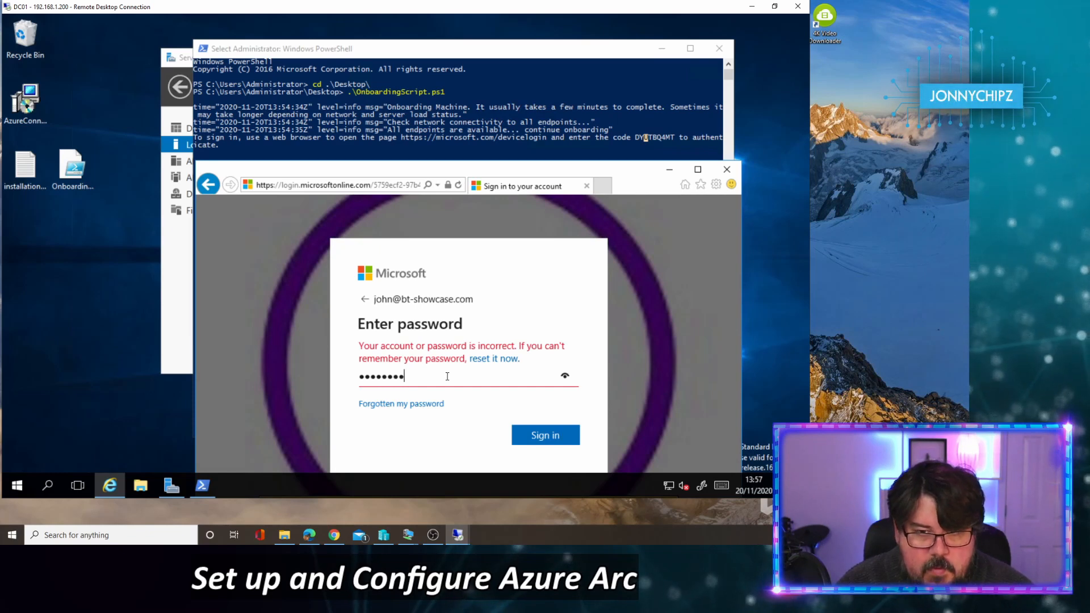
pyautogui.write('••••••••••')
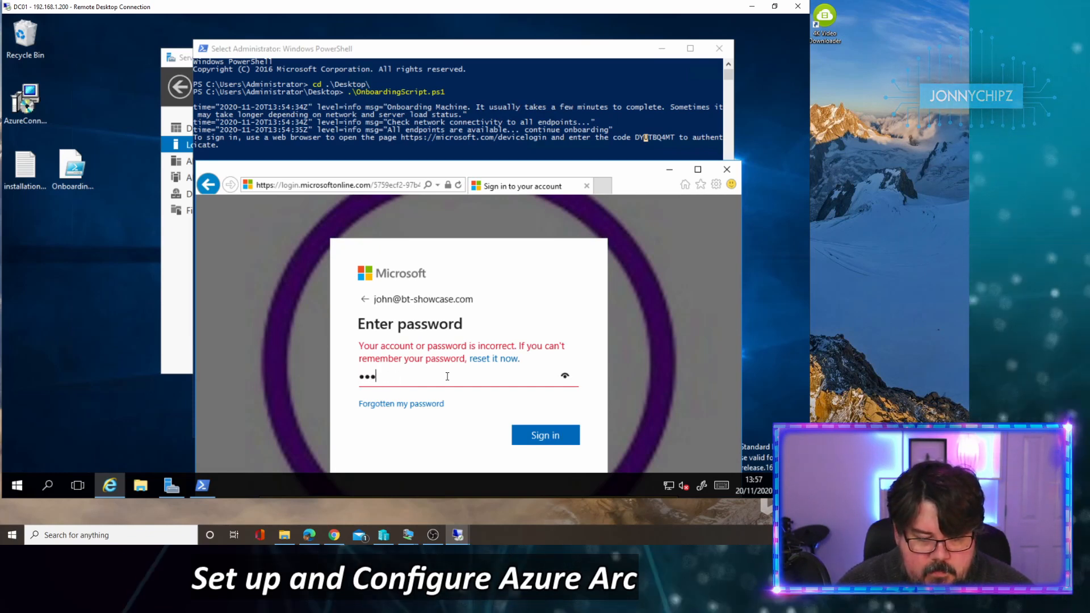
pyautogui.write('••••••••')
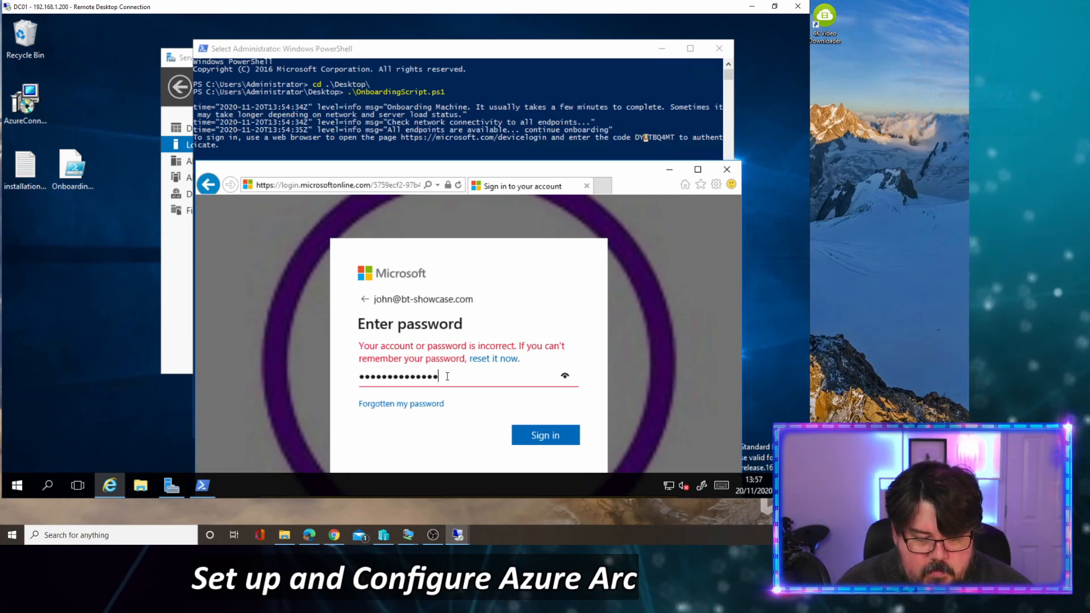
pyautogui.write('•••')
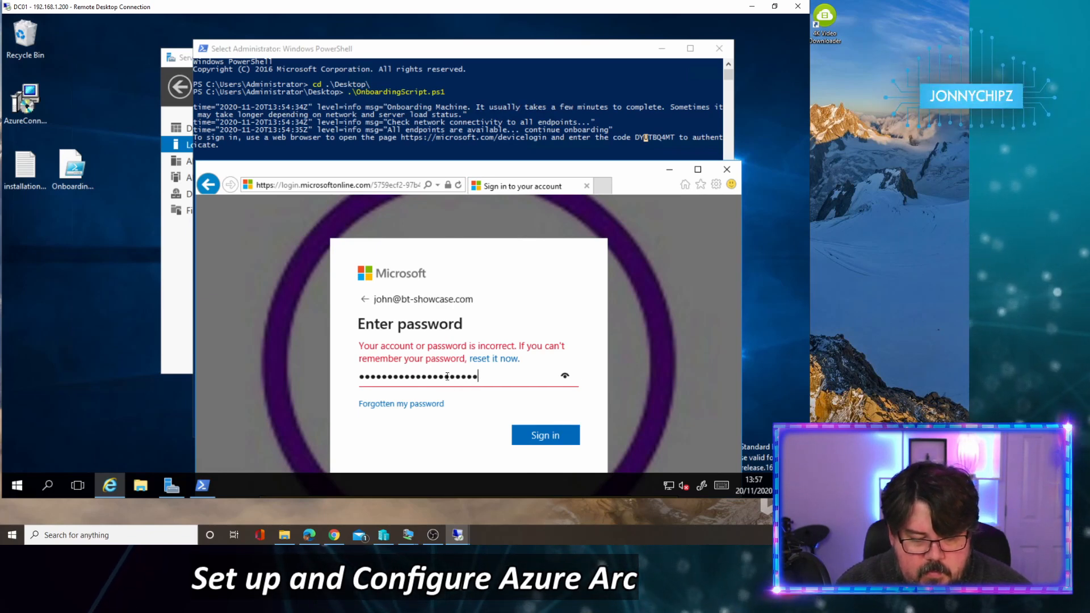
pyautogui.press('Return')
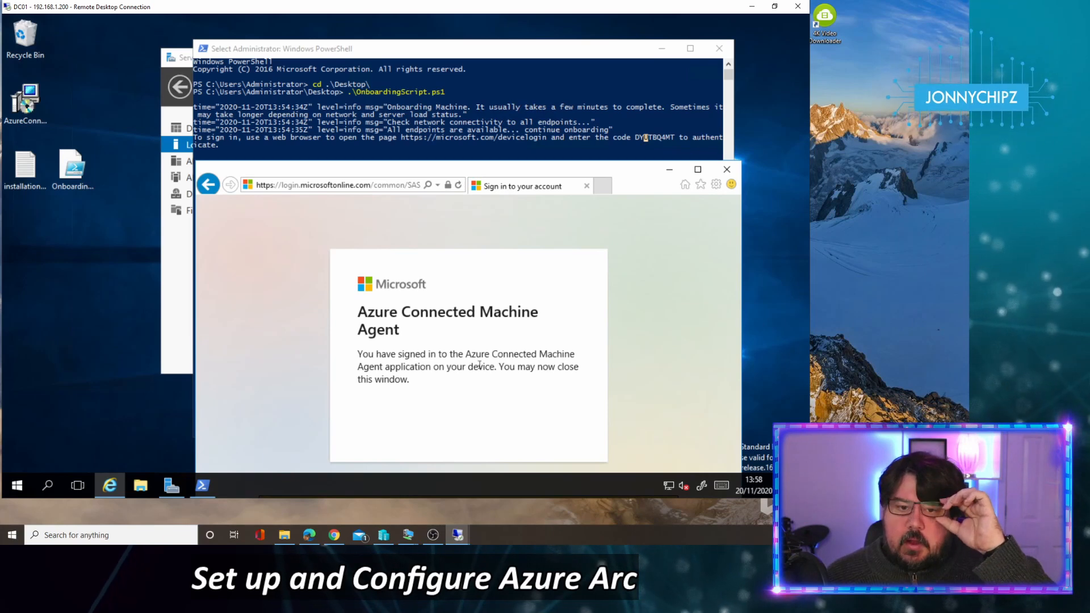
# Step: Close the browser, let the script report DC01 onboarded to Azure, then minimize the DC01 session
pyautogui.click(587, 186)
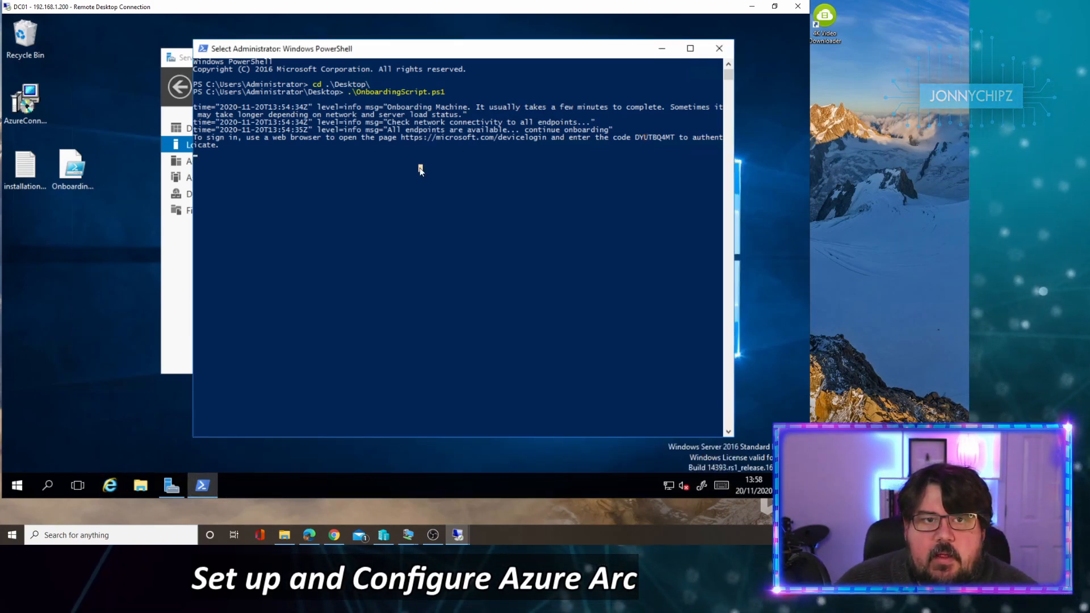
pyautogui.press('Return')
pyautogui.press('Return')
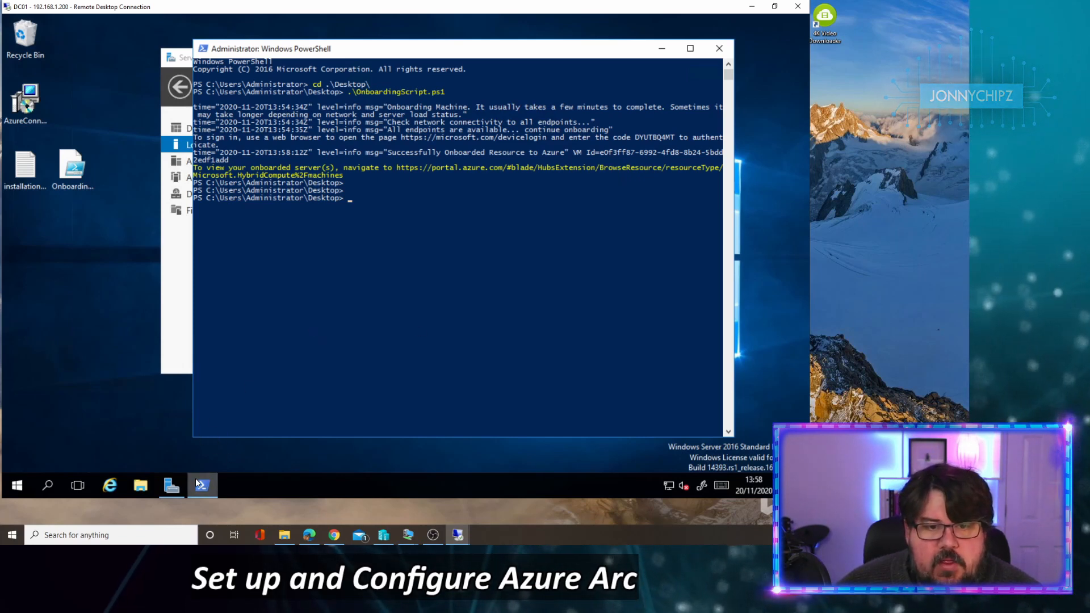
pyautogui.moveTo(172, 489)
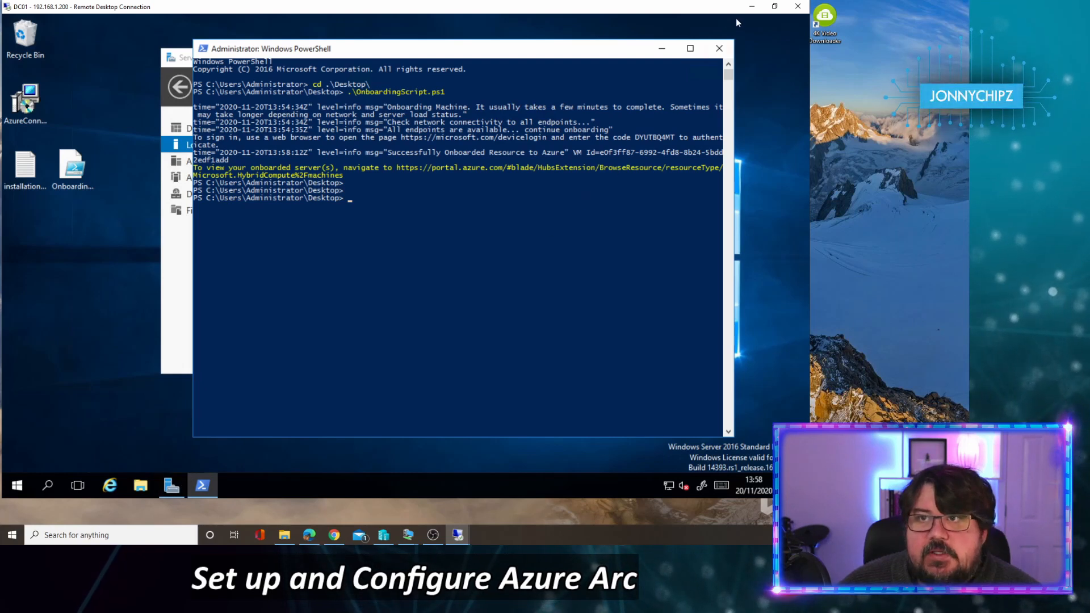
pyautogui.click(750, 8)
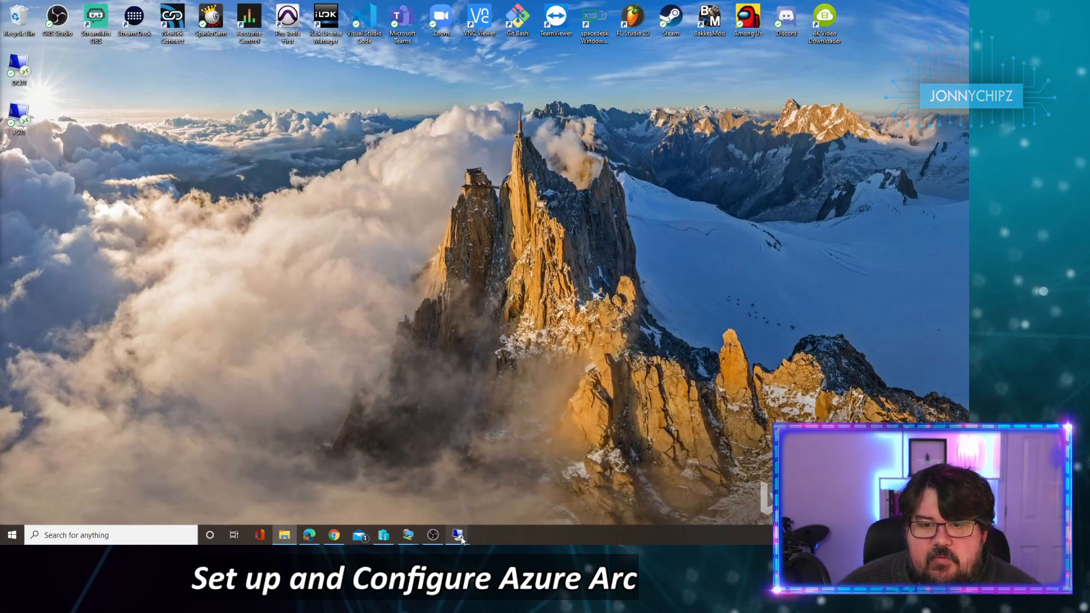
# Step: In the FS01 session, move the browser and Server Manager aside, then paste OnboardingScript onto the desktop
pyautogui.moveTo(462, 537)
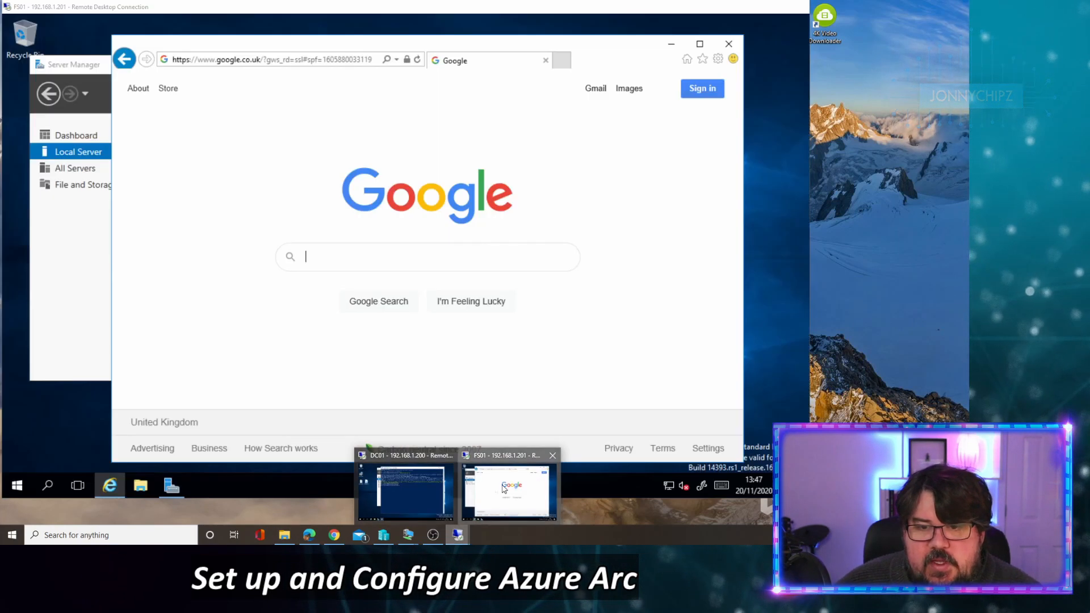
pyautogui.click(504, 488)
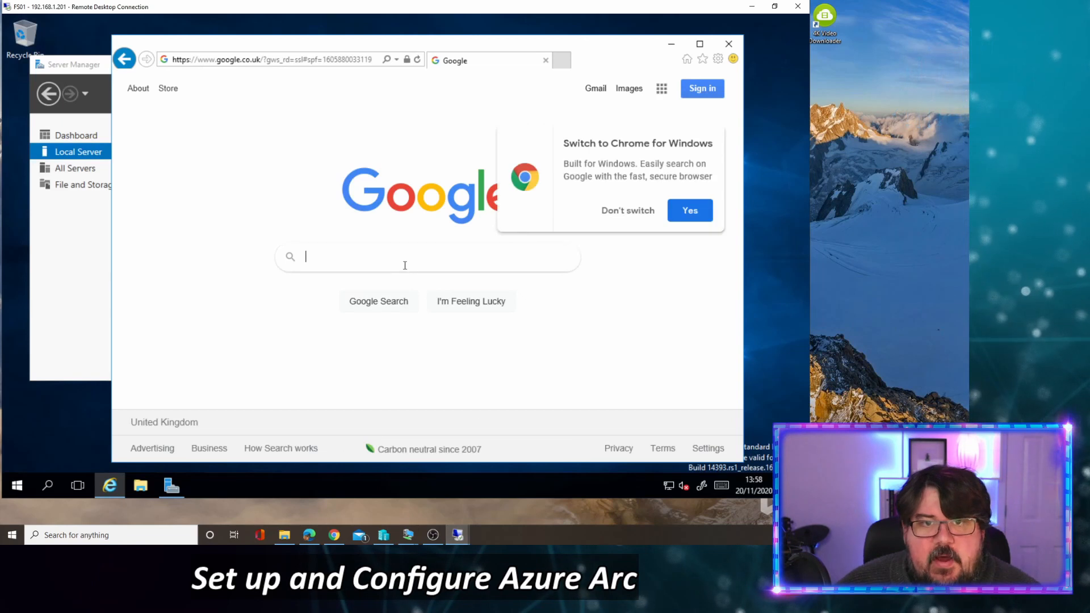
pyautogui.click(670, 48)
pyautogui.moveTo(414, 64); pyautogui.dragTo(548, 70)
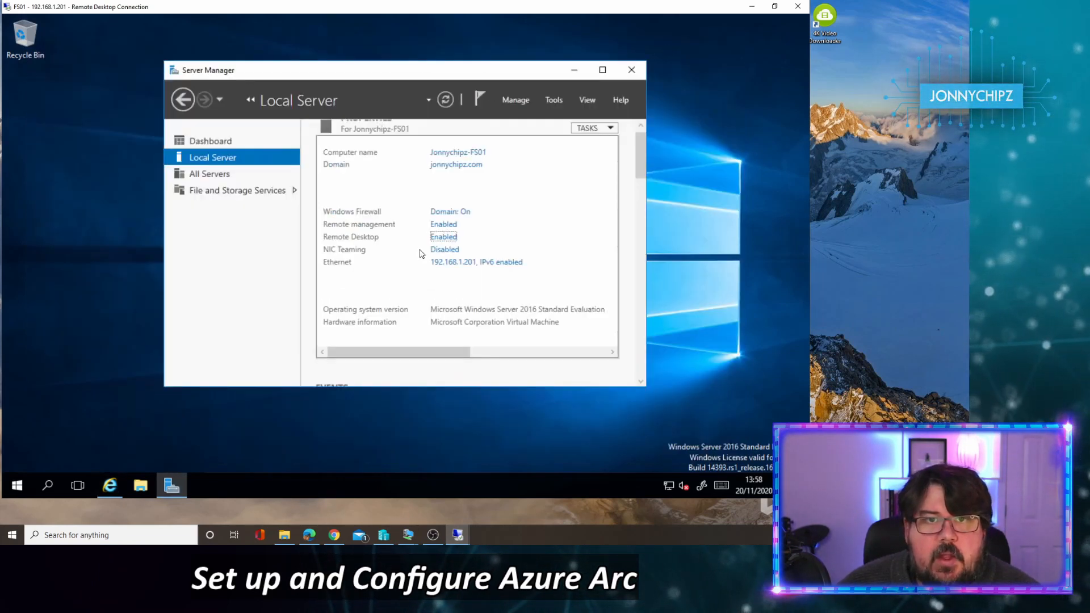
pyautogui.hotkey('alt', 'Tab')
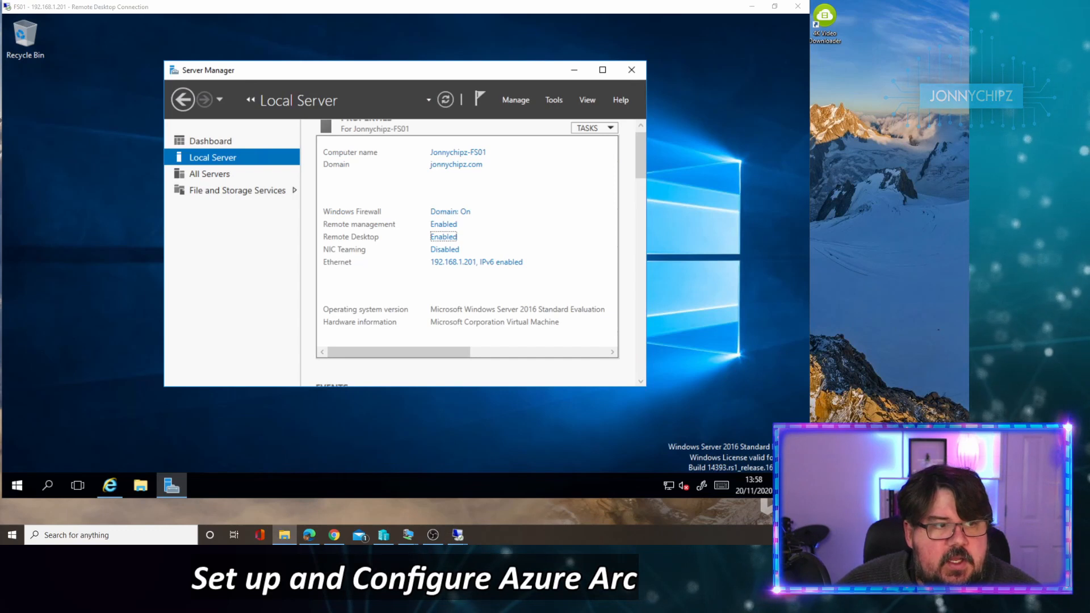
pyautogui.rightClick(68, 225)
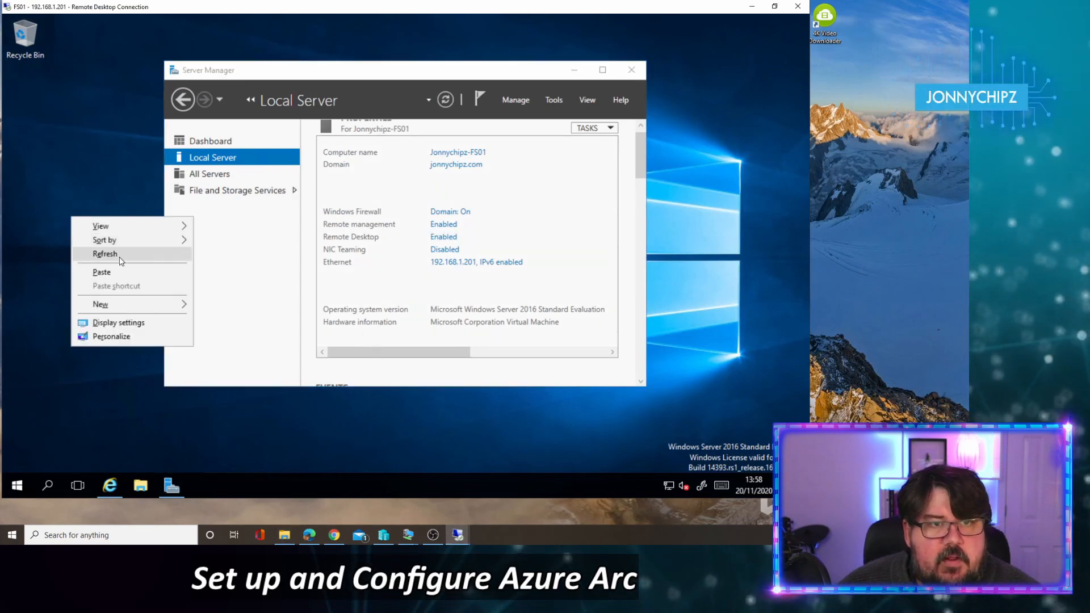
pyautogui.click(97, 272)
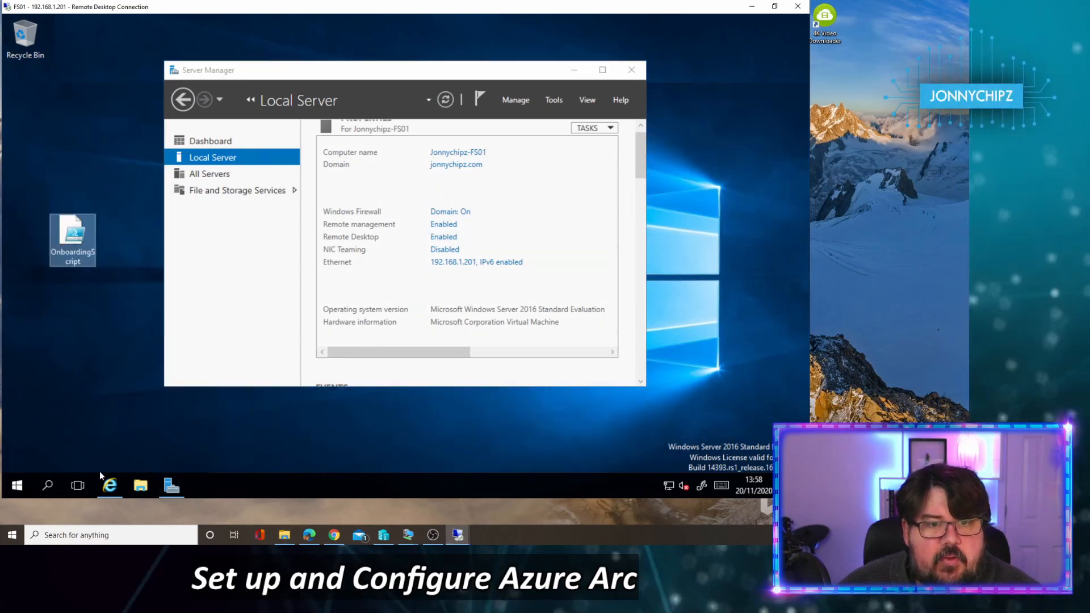
# Step: Launch Windows PowerShell as administrator from the Start menu
pyautogui.click(17, 485)
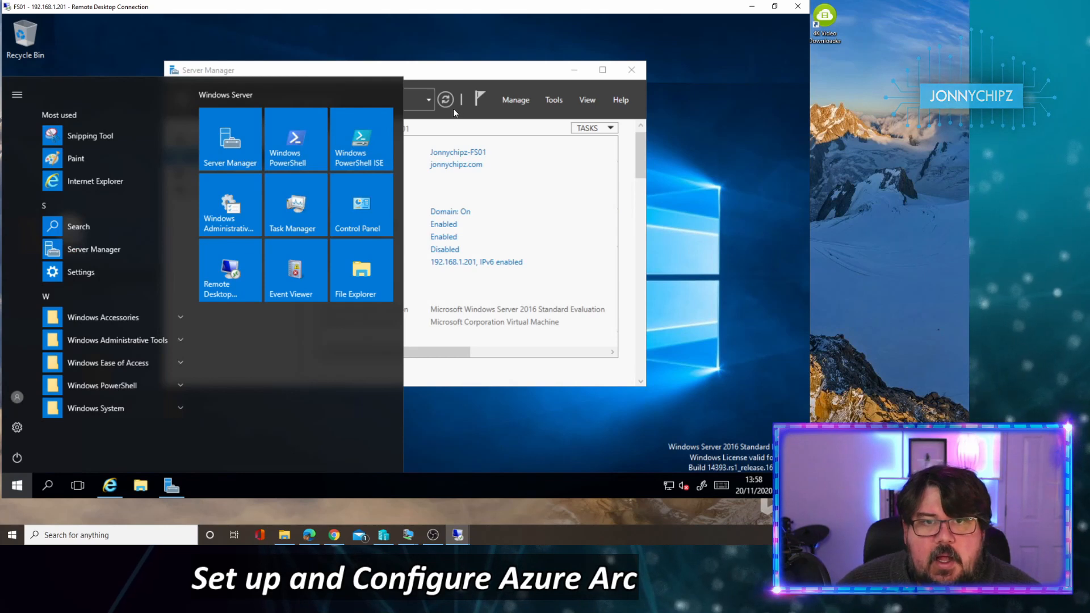
pyautogui.click(148, 48)
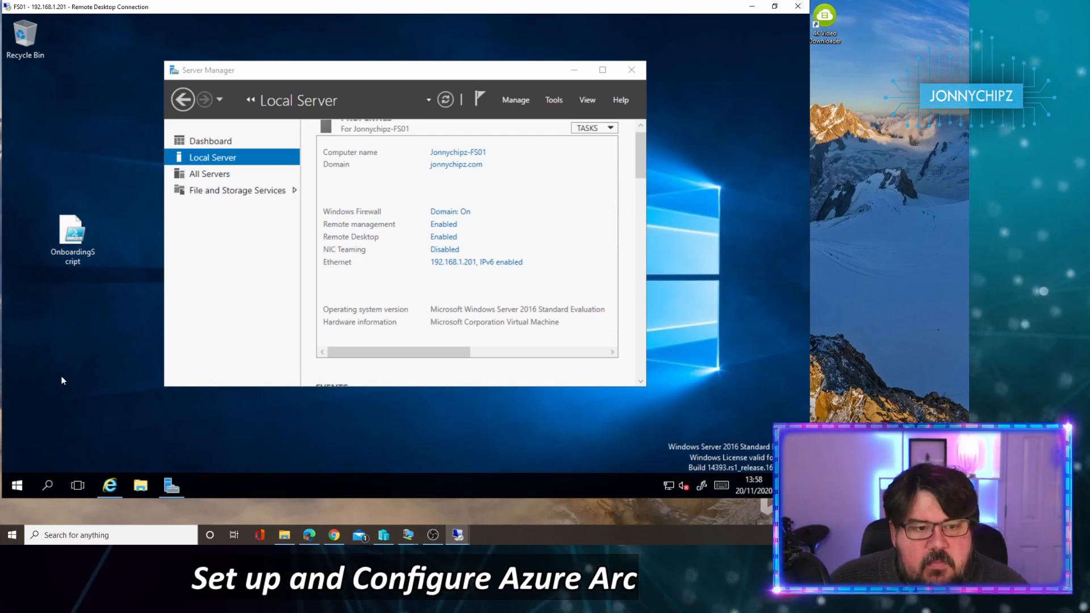
pyautogui.click(16, 487)
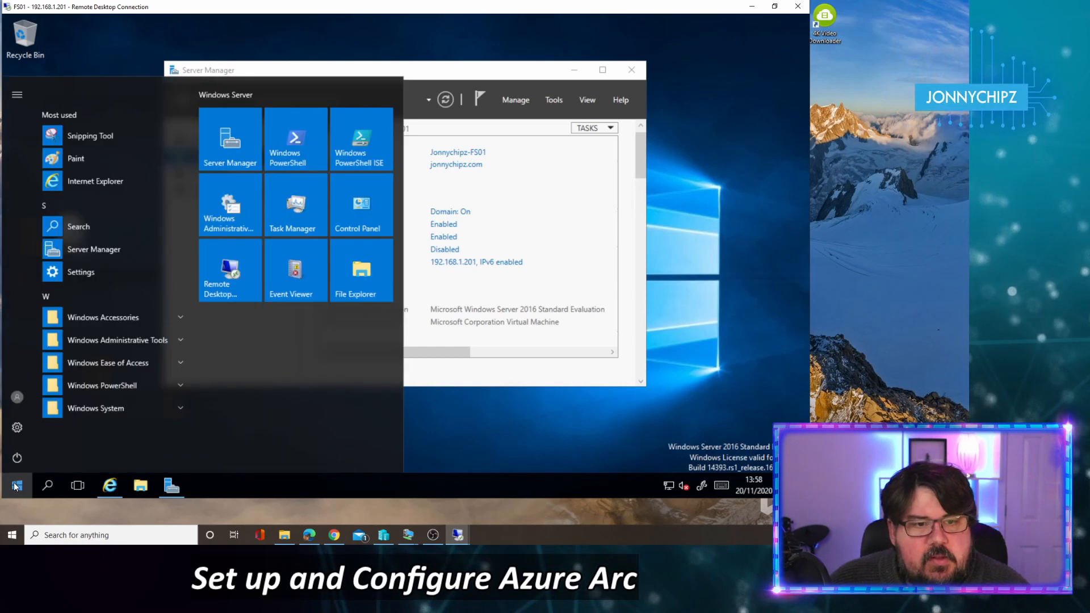
pyautogui.rightClick(369, 148)
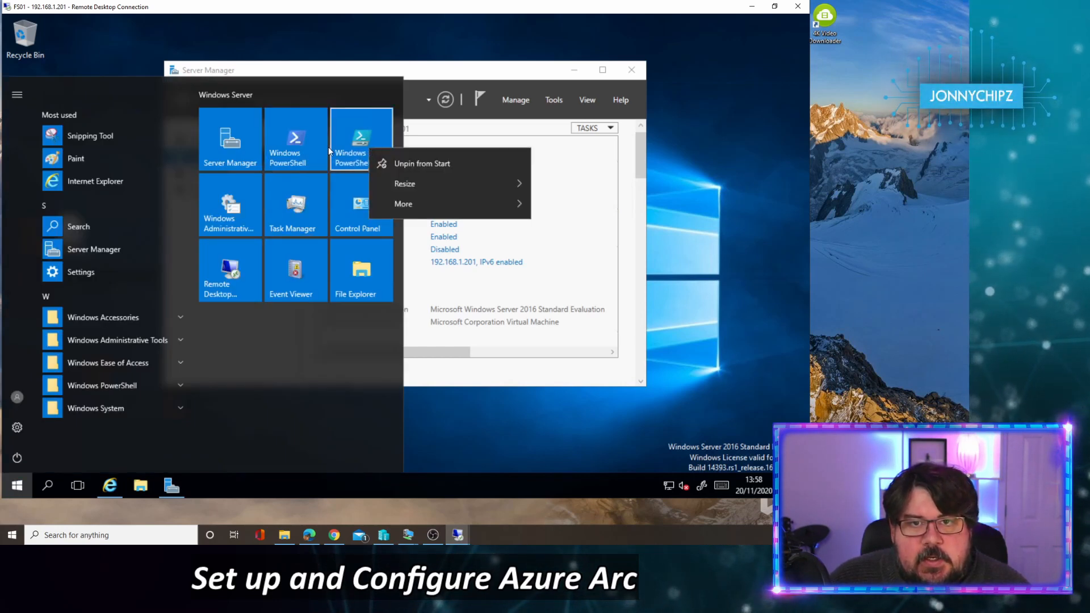
pyautogui.rightClick(313, 145)
pyautogui.moveTo(401, 202)
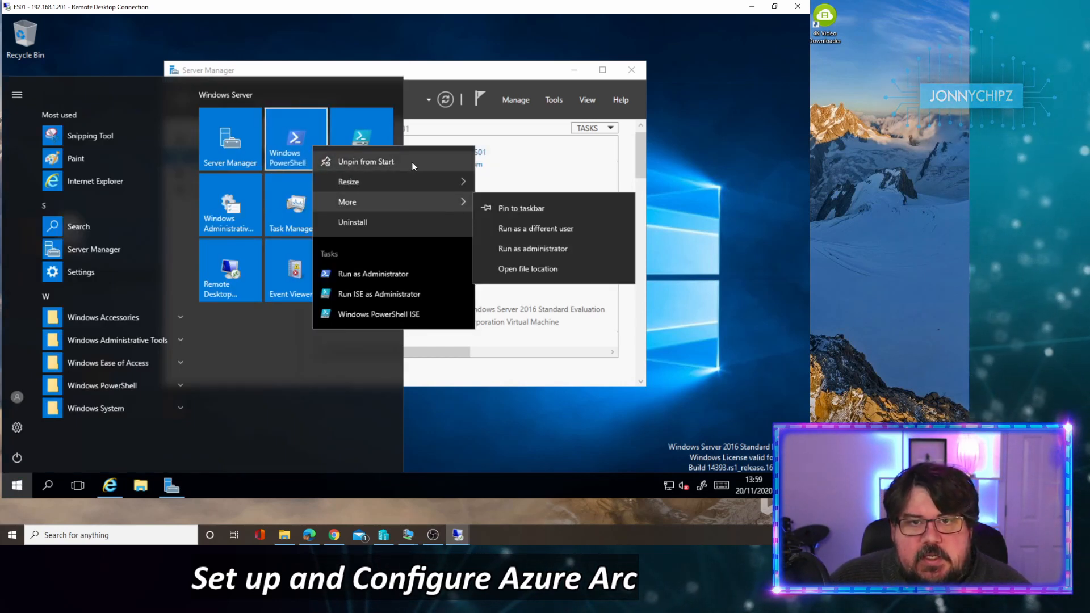
pyautogui.click(521, 249)
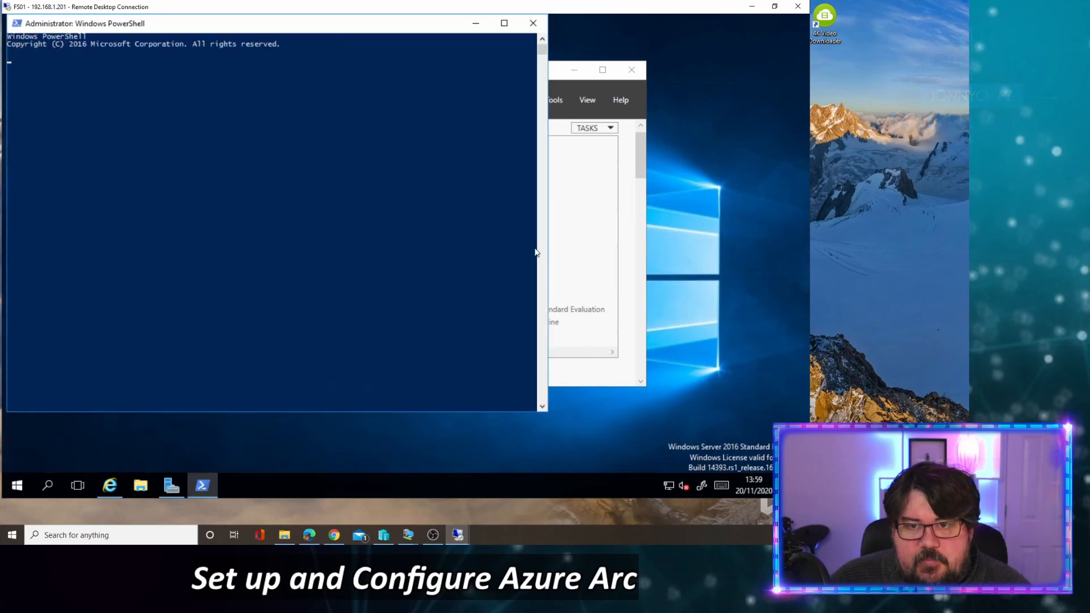
# Step: Change into the Desktop folder and Tab-complete .\OnboardingScript.ps1 to run it
pyautogui.moveTo(274, 33); pyautogui.dragTo(397, 73)
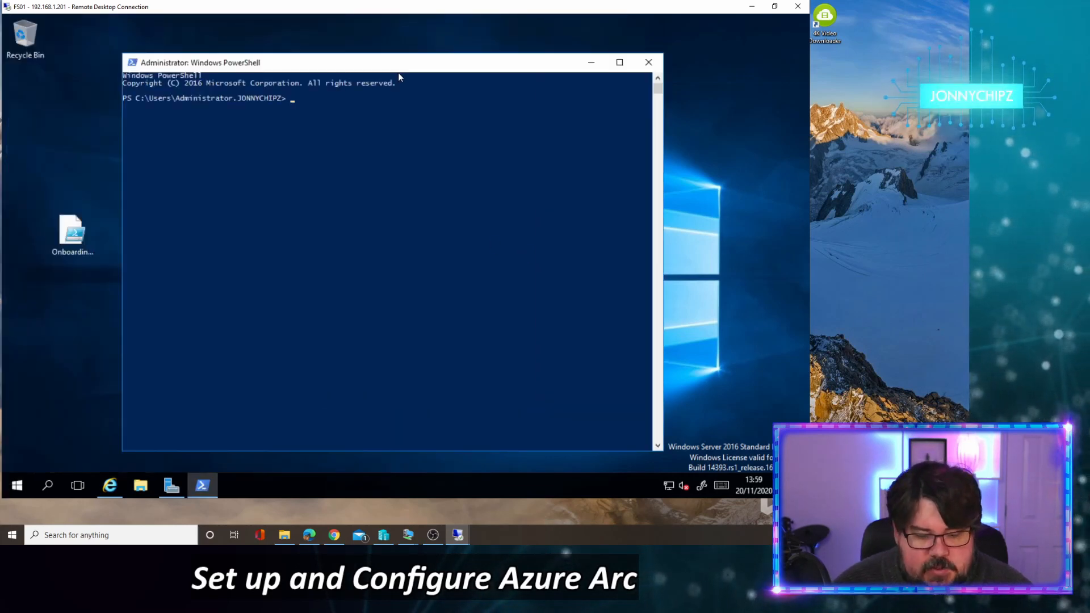
pyautogui.write('cd ')
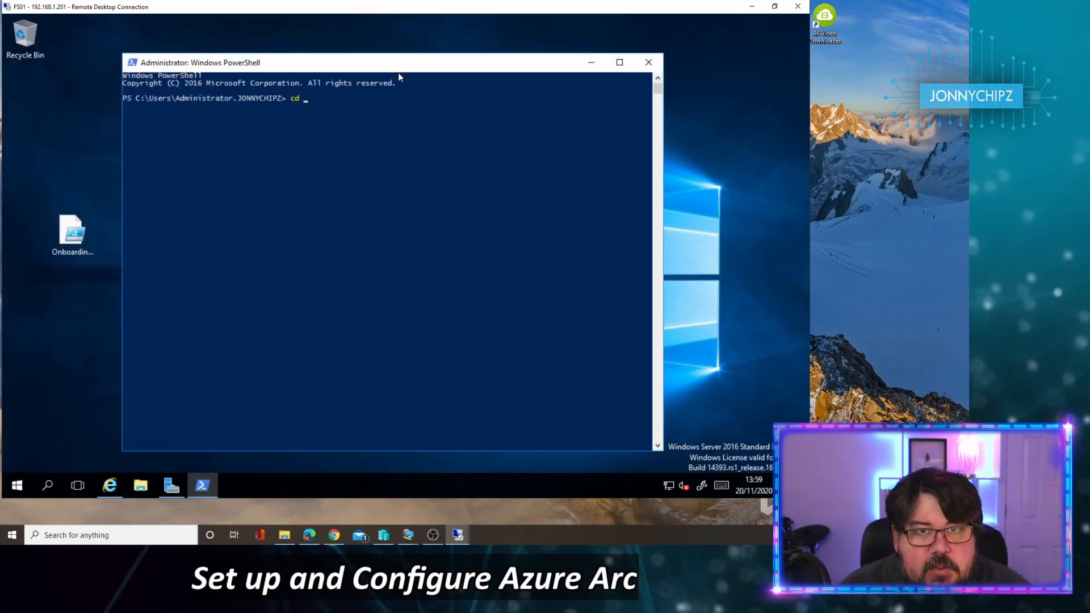
pyautogui.write('de')
pyautogui.press('Tab')
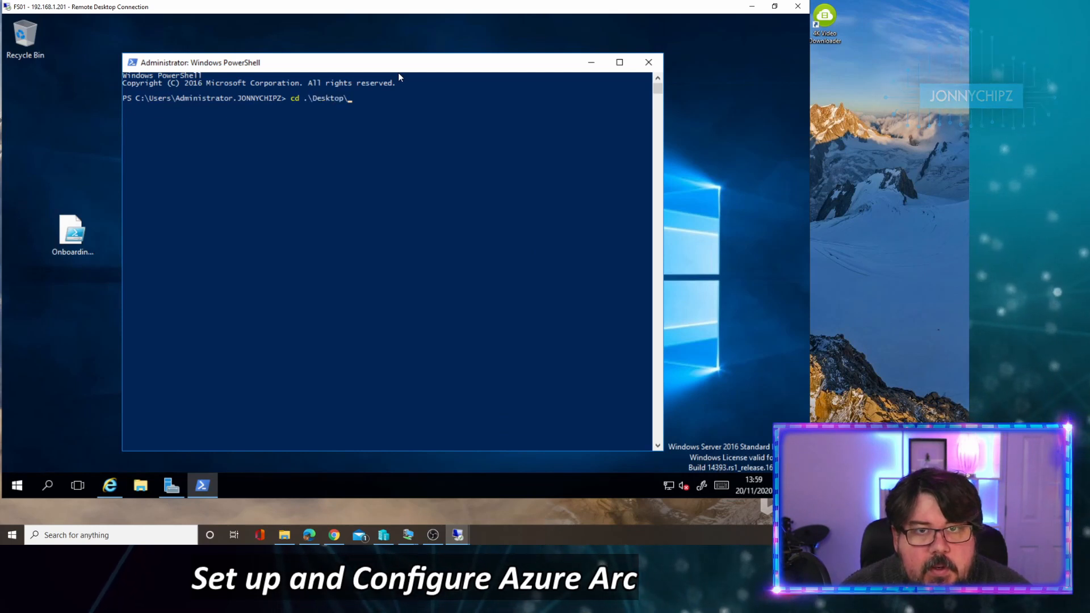
pyautogui.press('Return')
pyautogui.write('o')
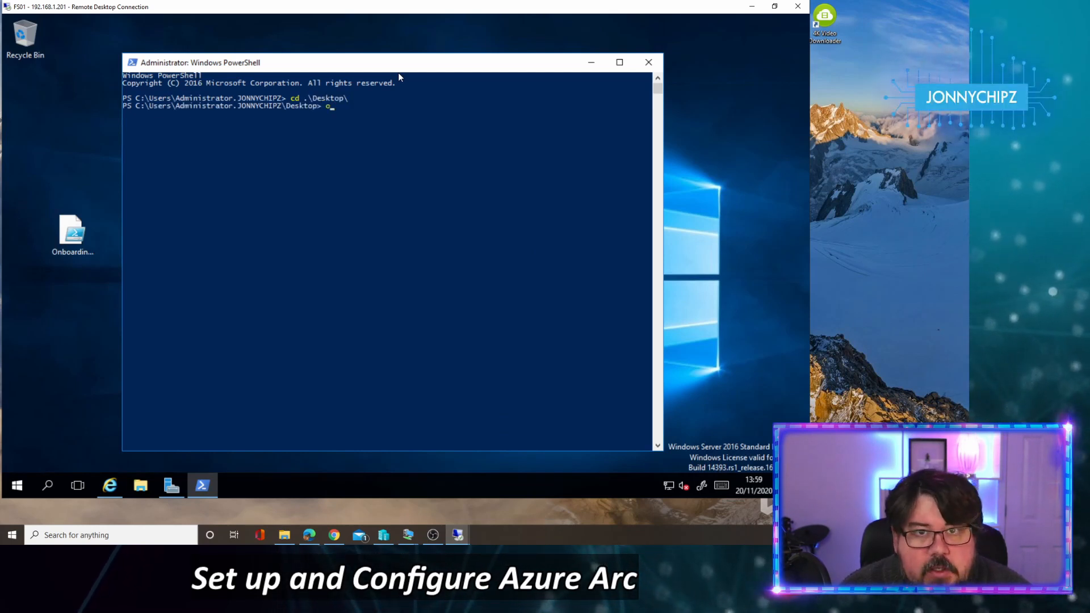
pyautogui.press('Return')
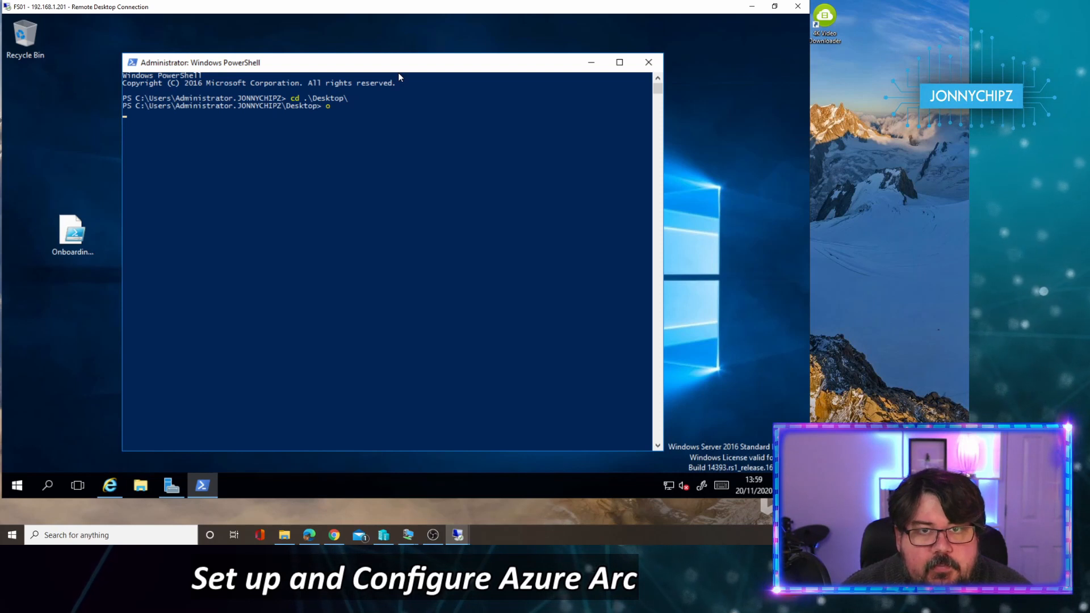
pyautogui.write('o')
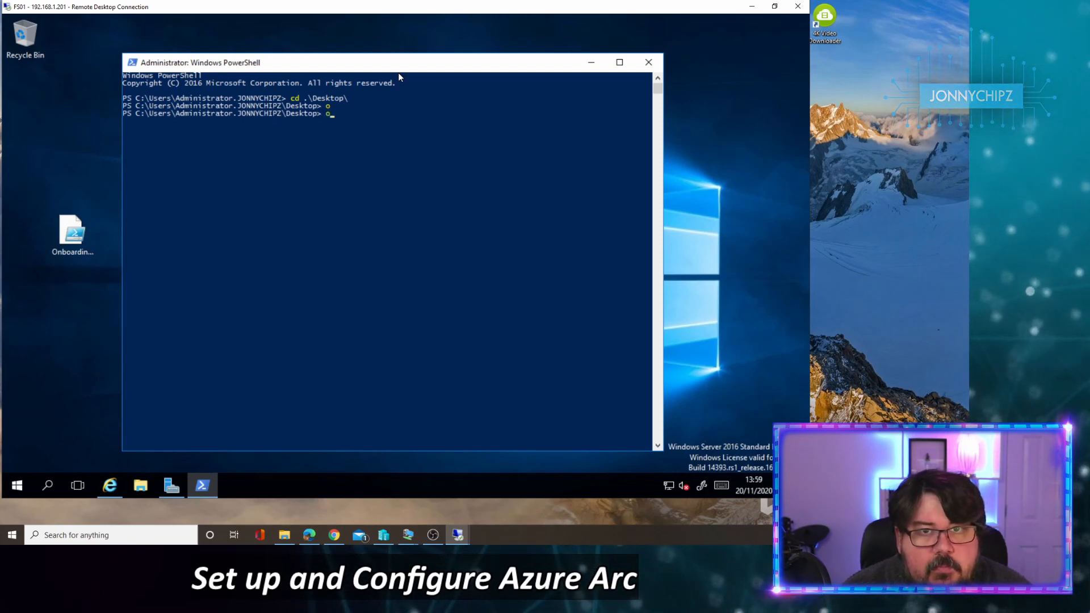
pyautogui.press('Tab')
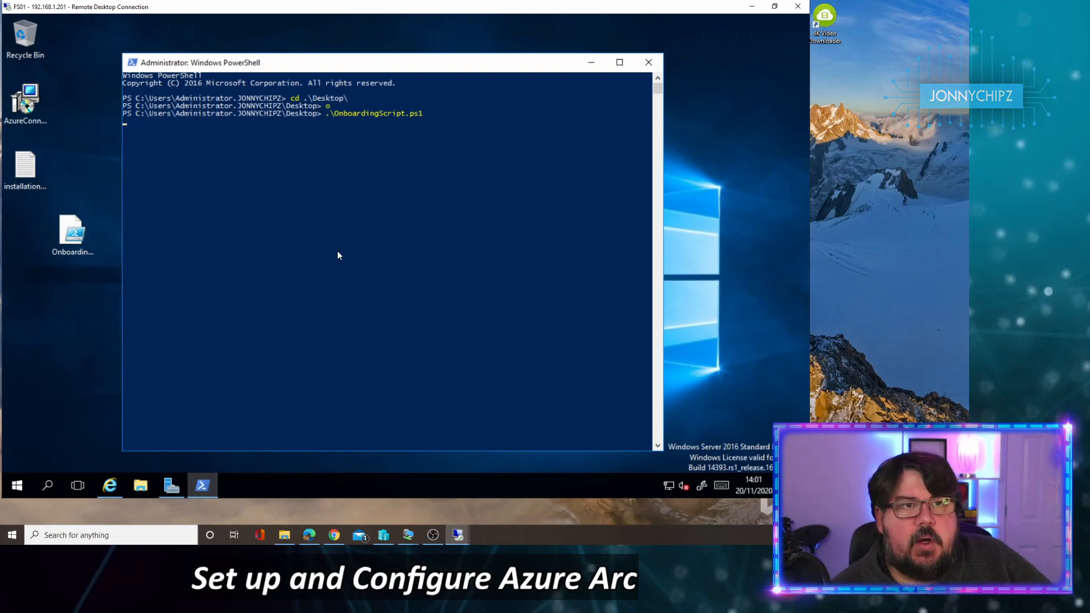
# Step: Place the OnboardingScript icon beside the AzureConnectedMachineAgent installer and inspect the installer and installation log files
pyautogui.click(25, 108)
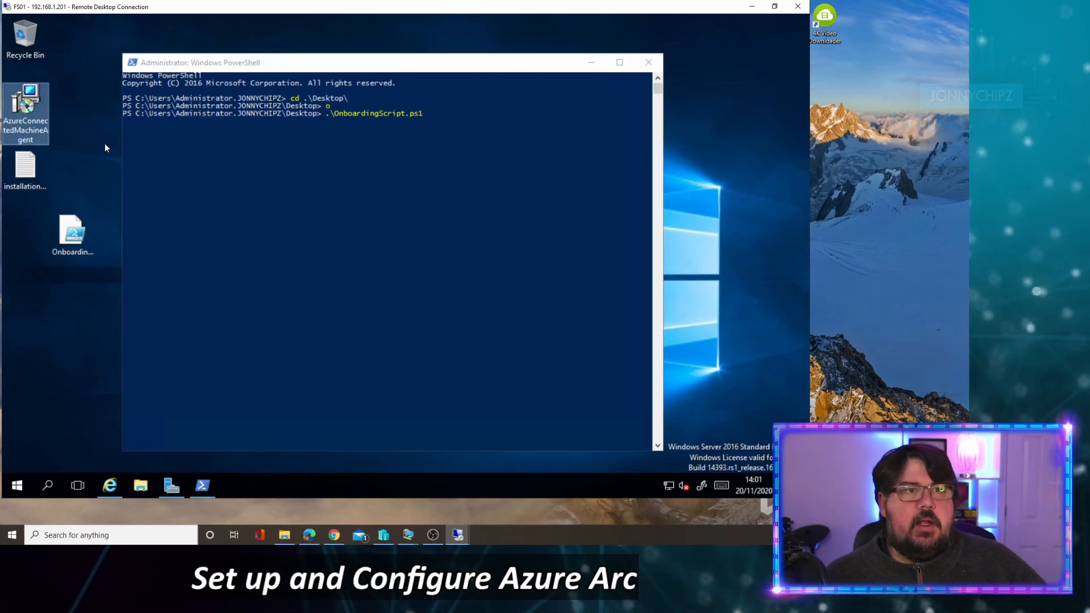
pyautogui.click(165, 142)
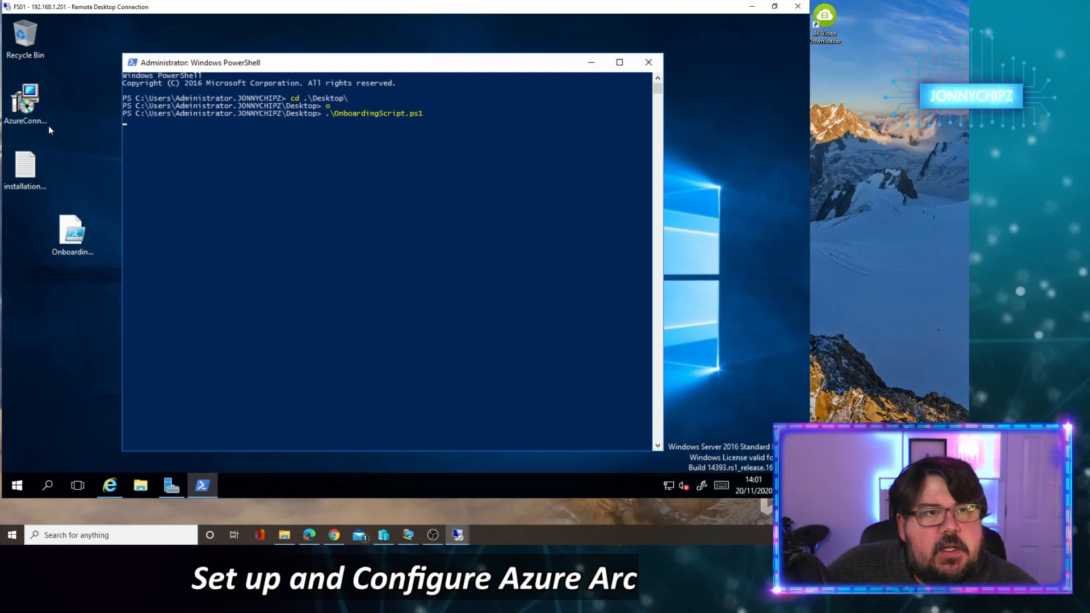
pyautogui.moveTo(72, 230); pyautogui.dragTo(87, 131)
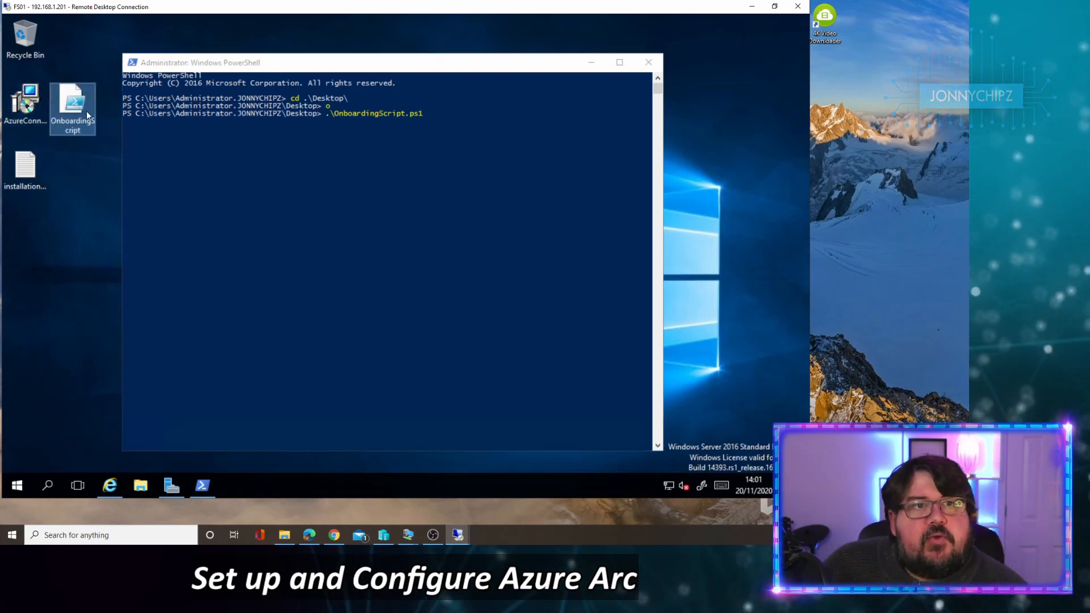
pyautogui.click(134, 128)
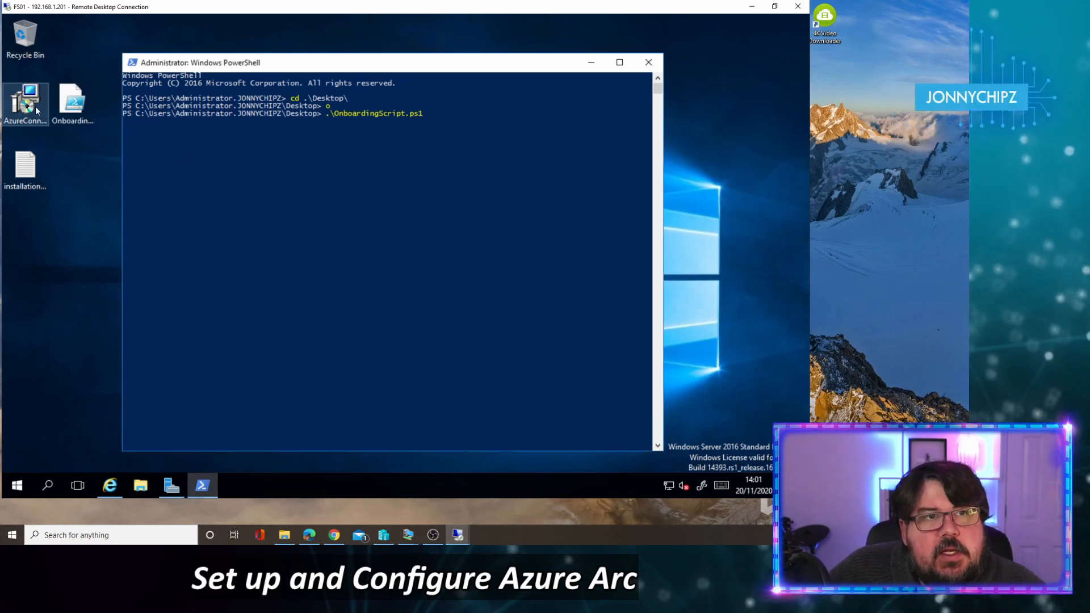
pyautogui.click(44, 127)
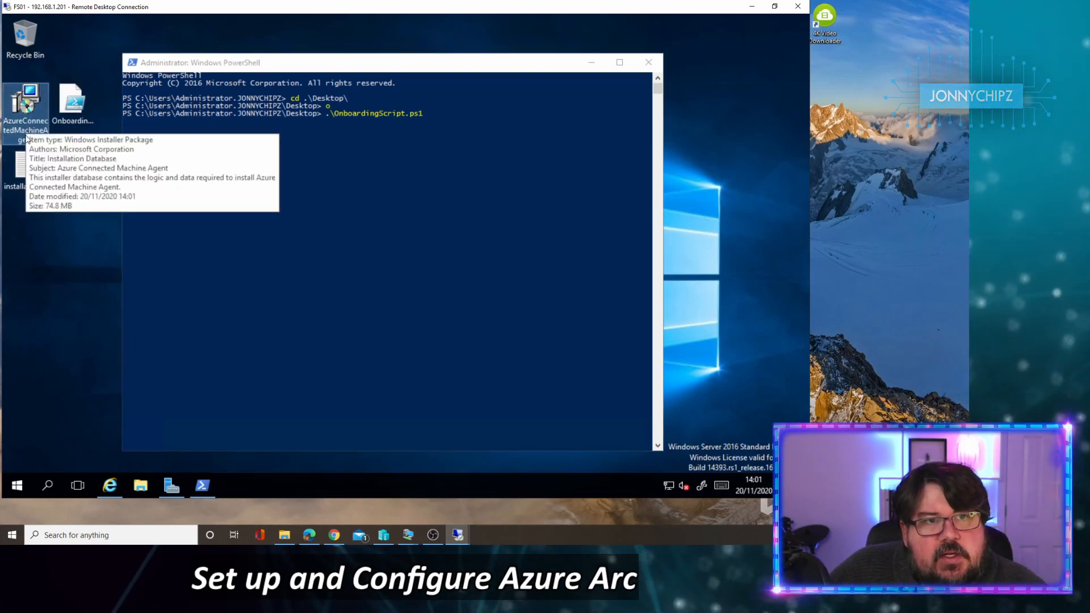
pyautogui.click(24, 173)
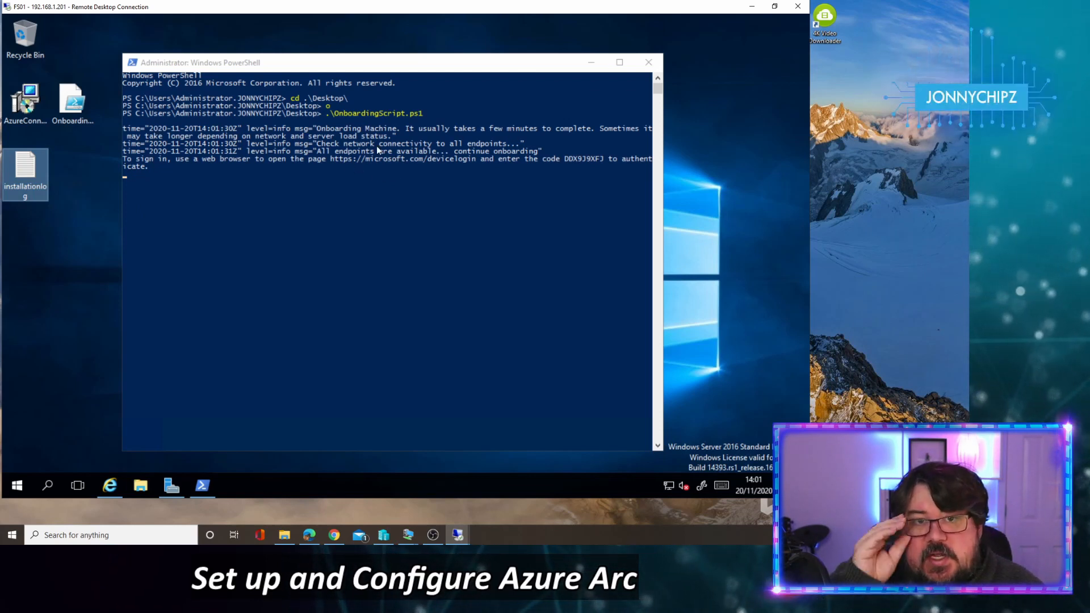
pyautogui.click(109, 485)
pyautogui.moveTo(427, 49); pyautogui.dragTo(390, 185)
pyautogui.click(281, 193)
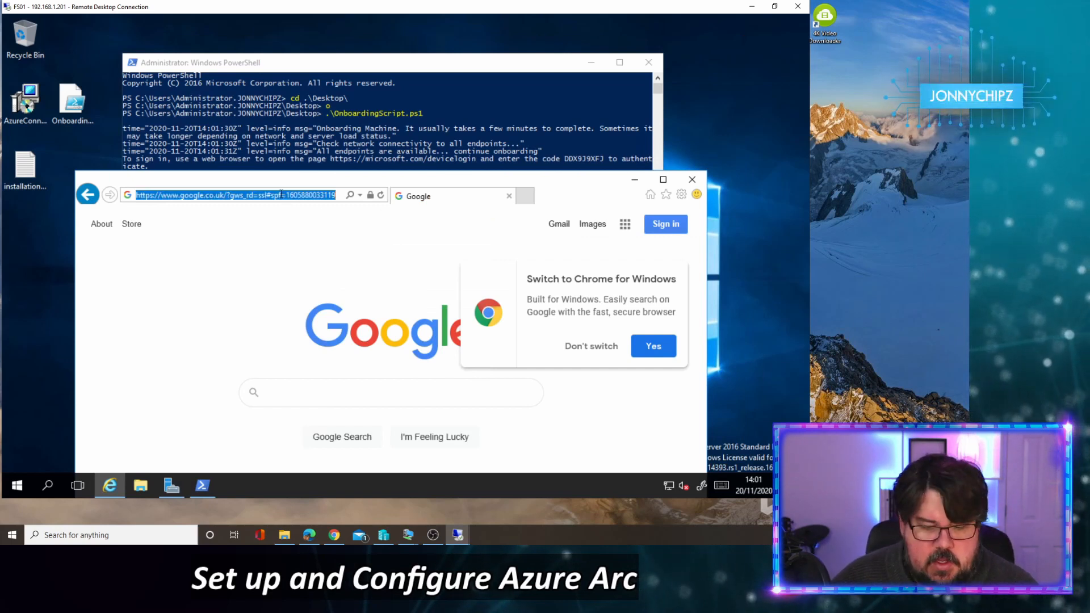
pyautogui.write('https://www')
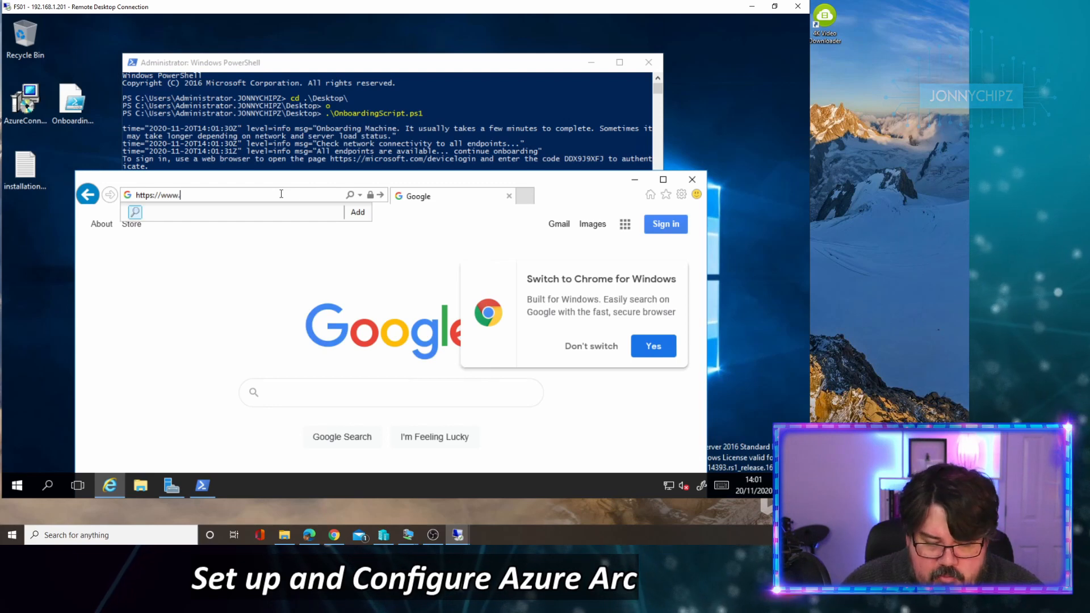
pyautogui.write('.mi')
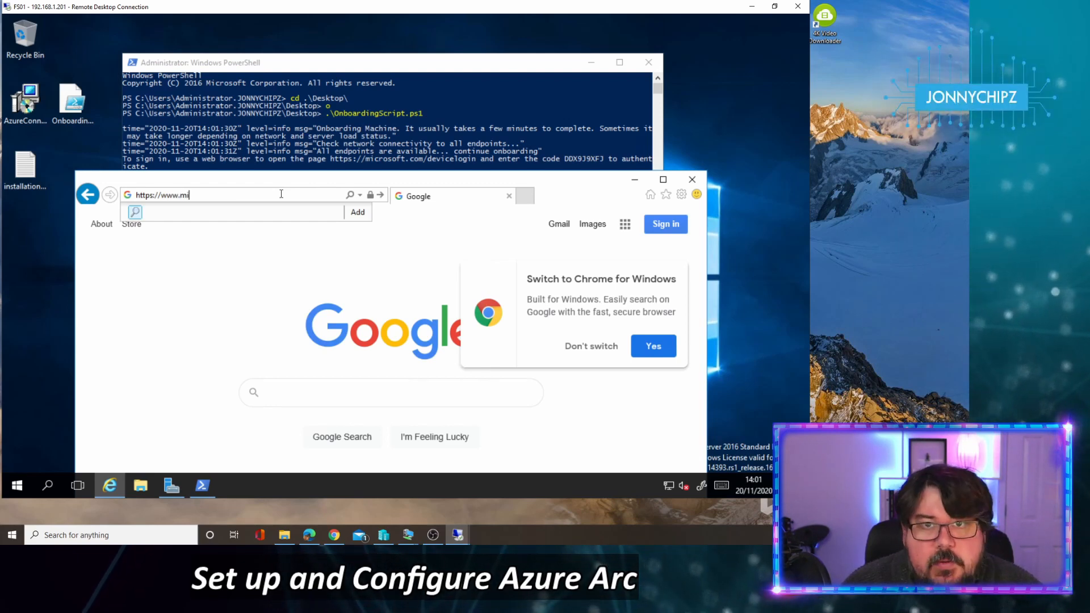
pyautogui.write('crosoft.com/d')
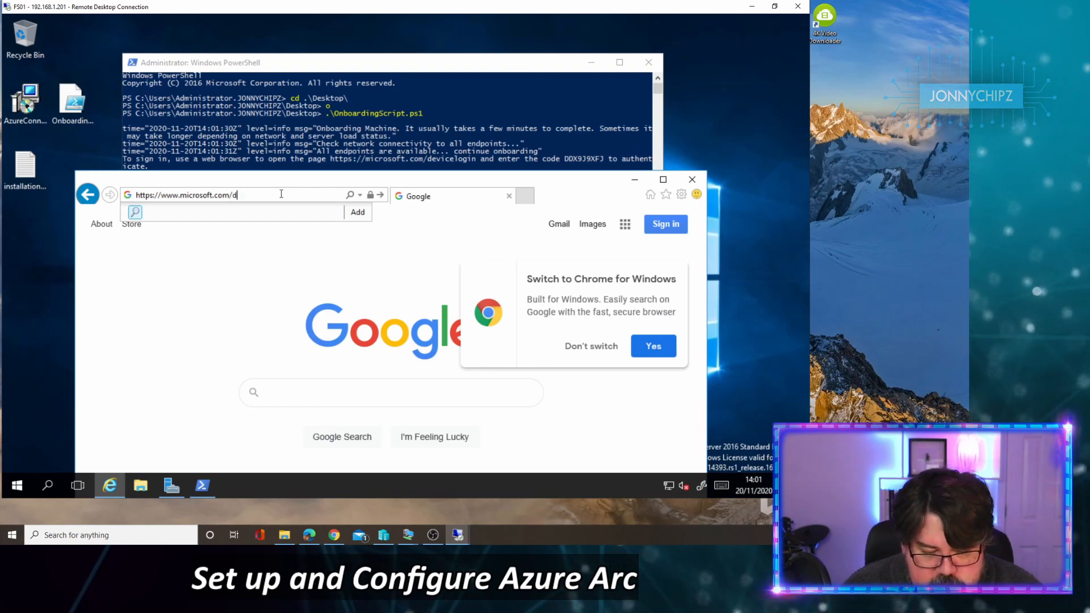
pyautogui.write('evicelogin')
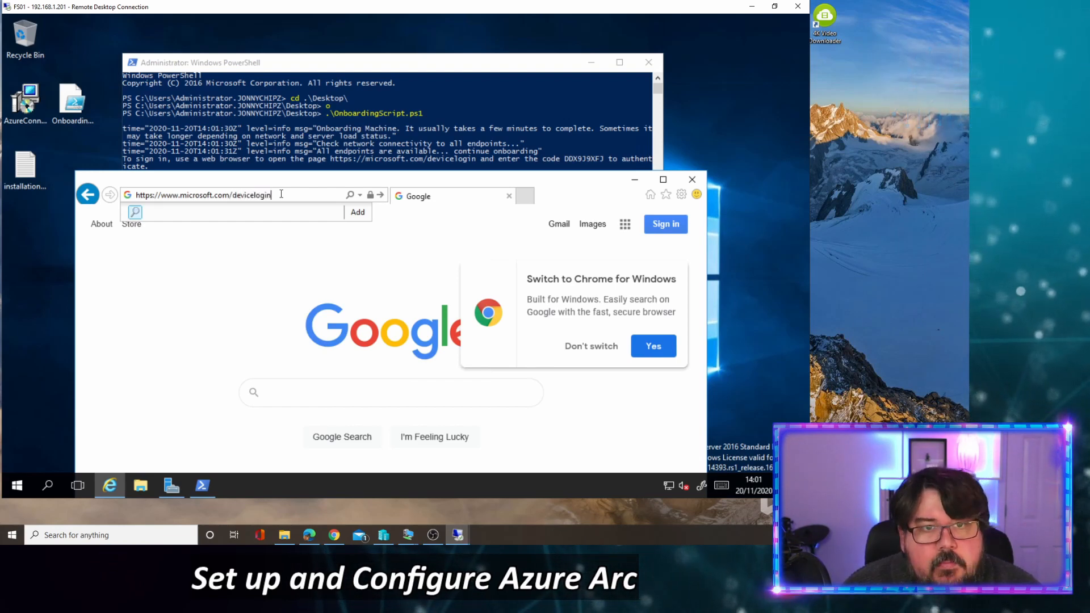
pyautogui.press('Return')
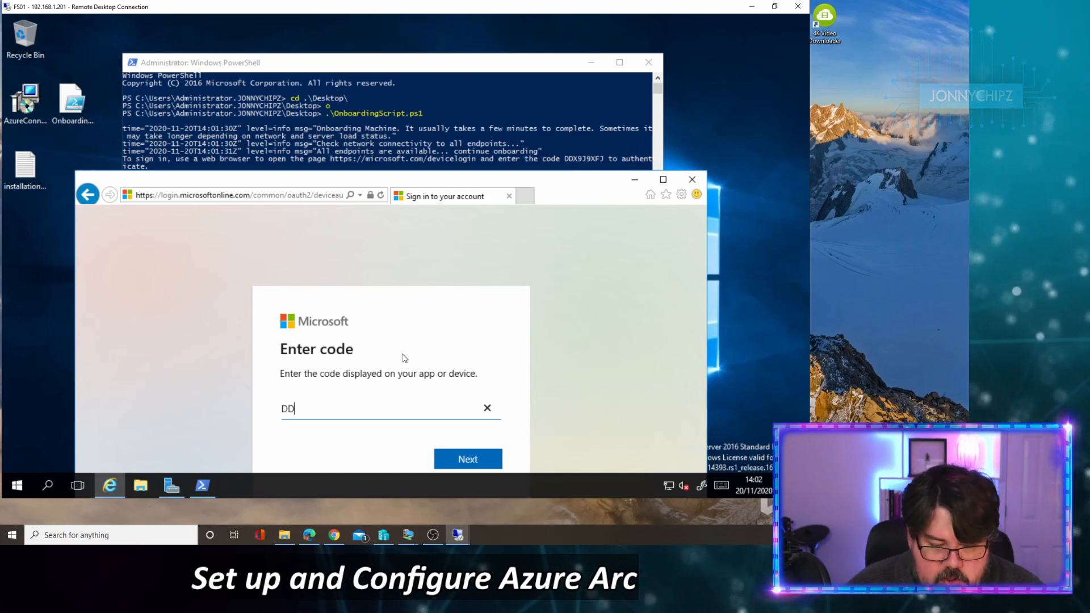
# Step: Enter the script's device code, then sign in with the admin account's e-mail and password
pyautogui.write('9J9XFJ')
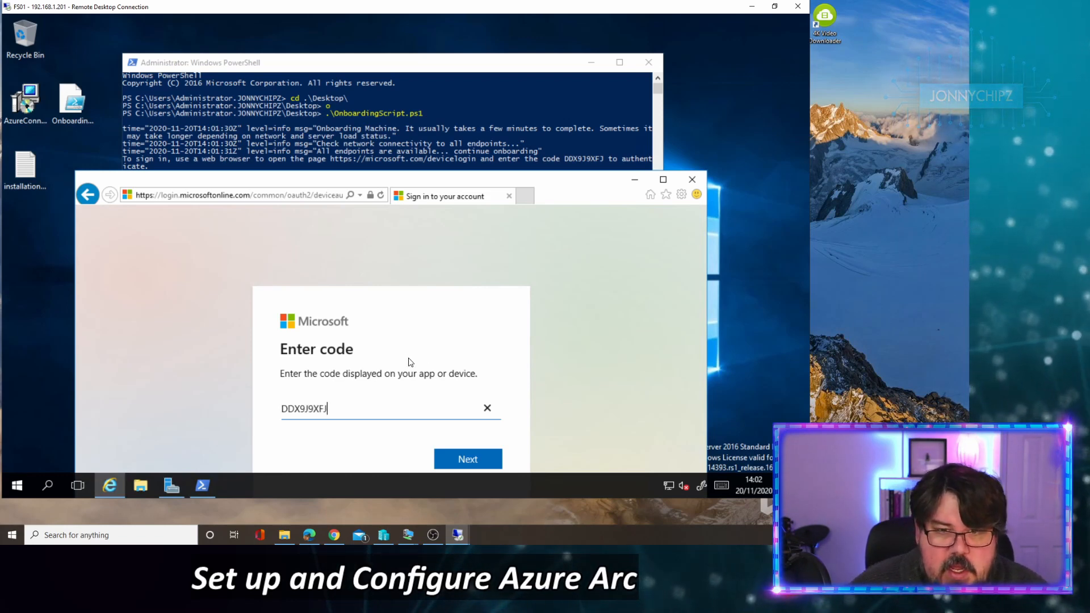
pyautogui.click(473, 460)
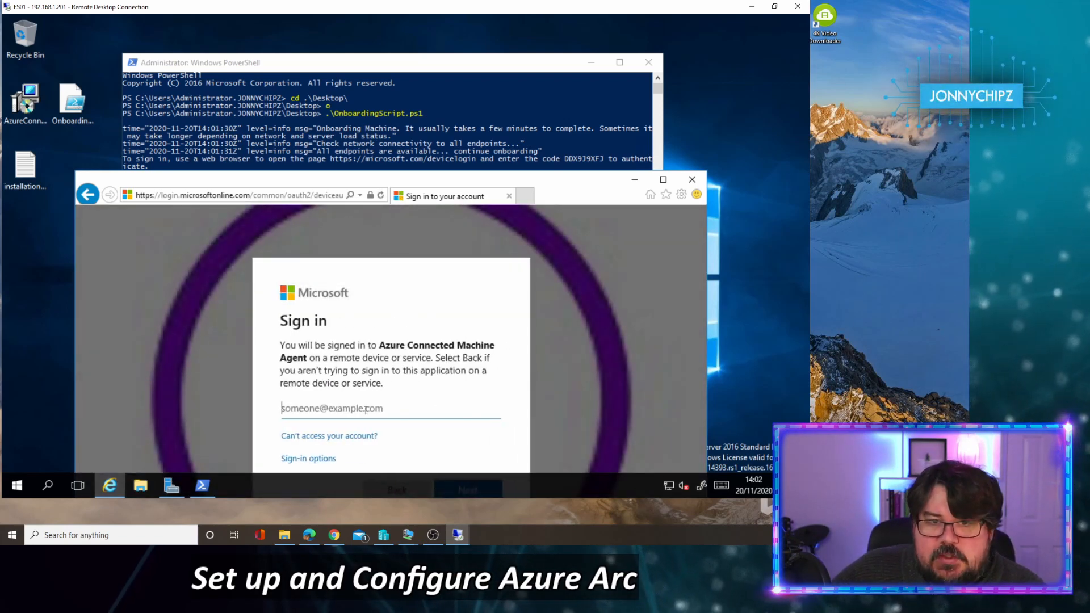
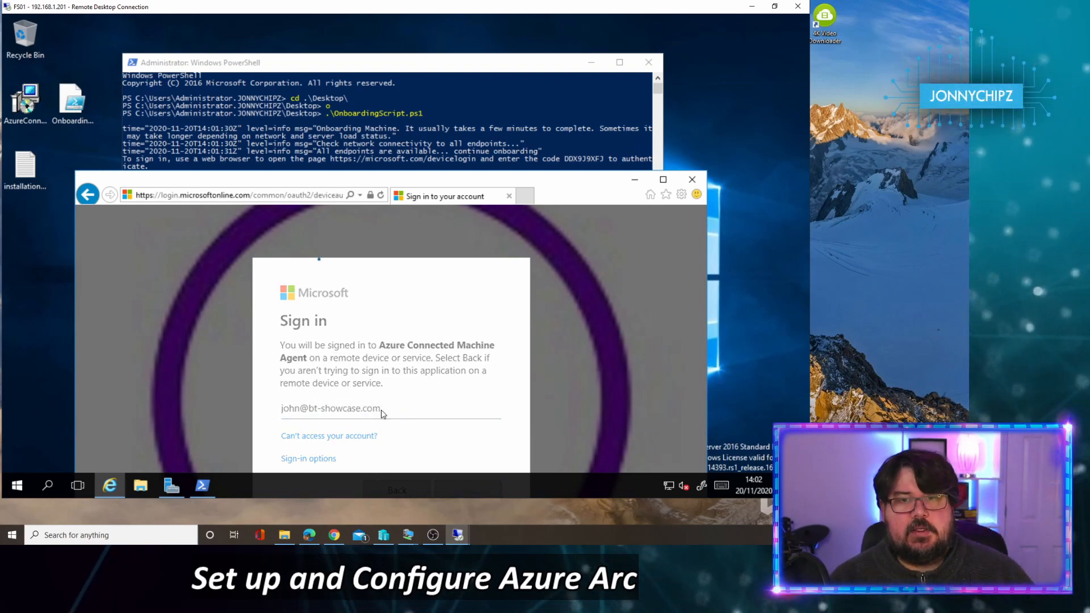
pyautogui.press('Return')
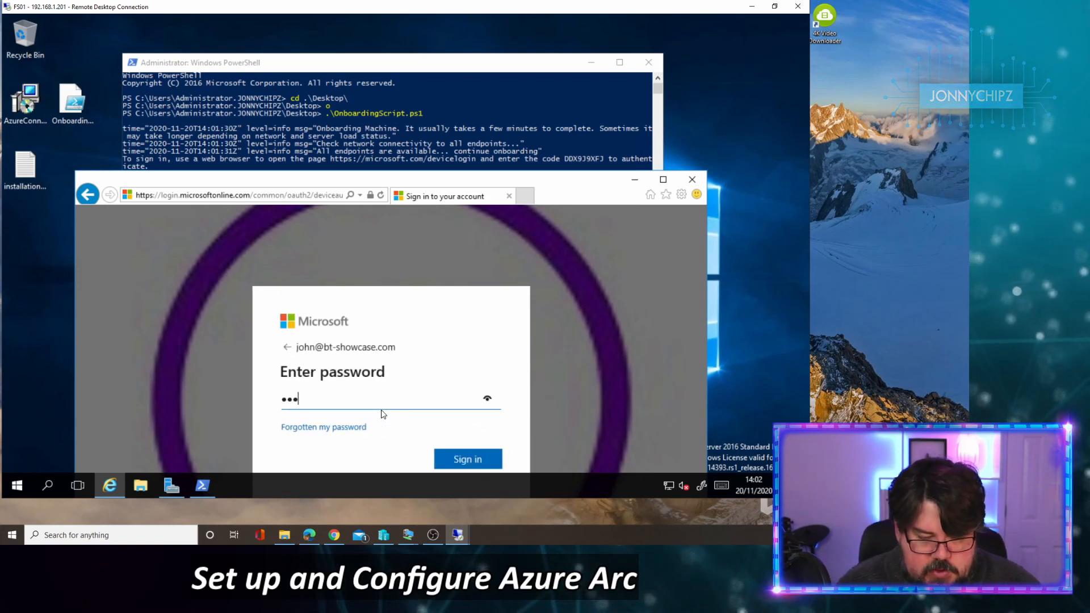
pyautogui.write('••••••••••')
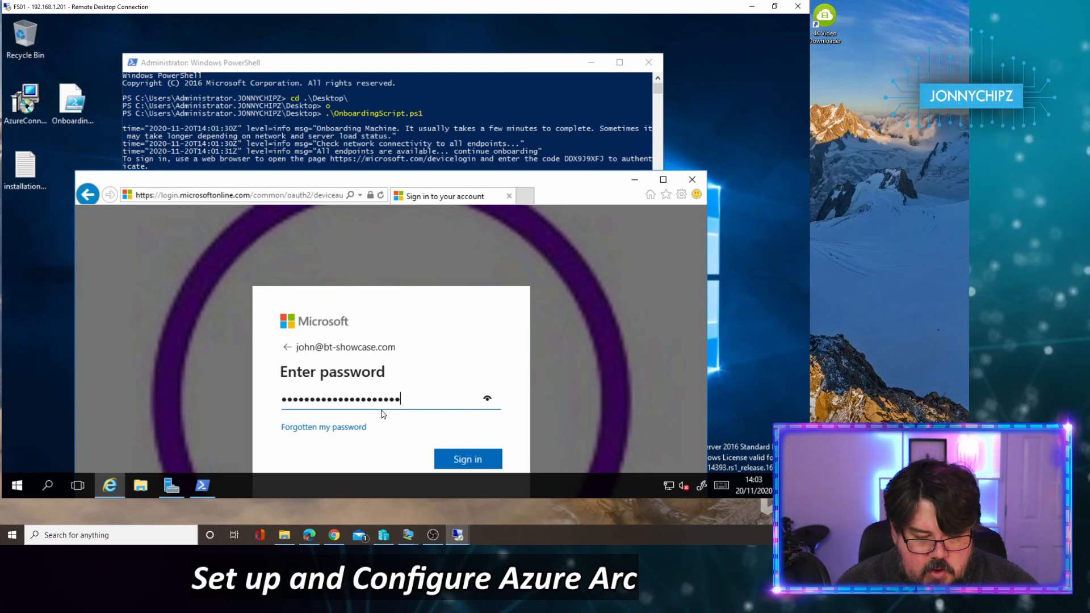
pyautogui.press('Return')
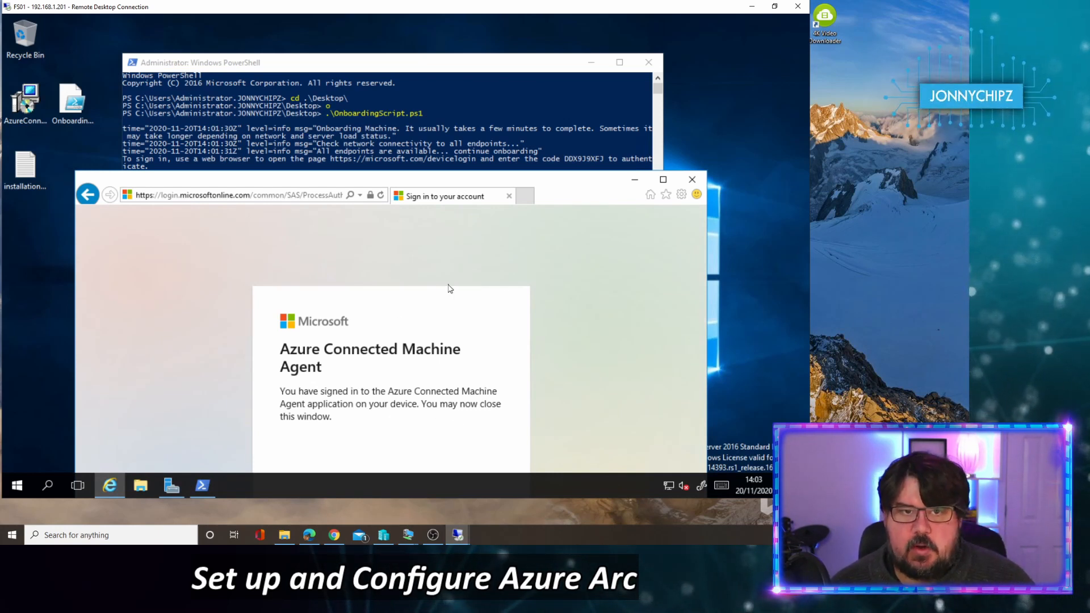
# Step: Close the sign-in browser window, tidy the desktop icons, and open the installationlog file
pyautogui.click(692, 180)
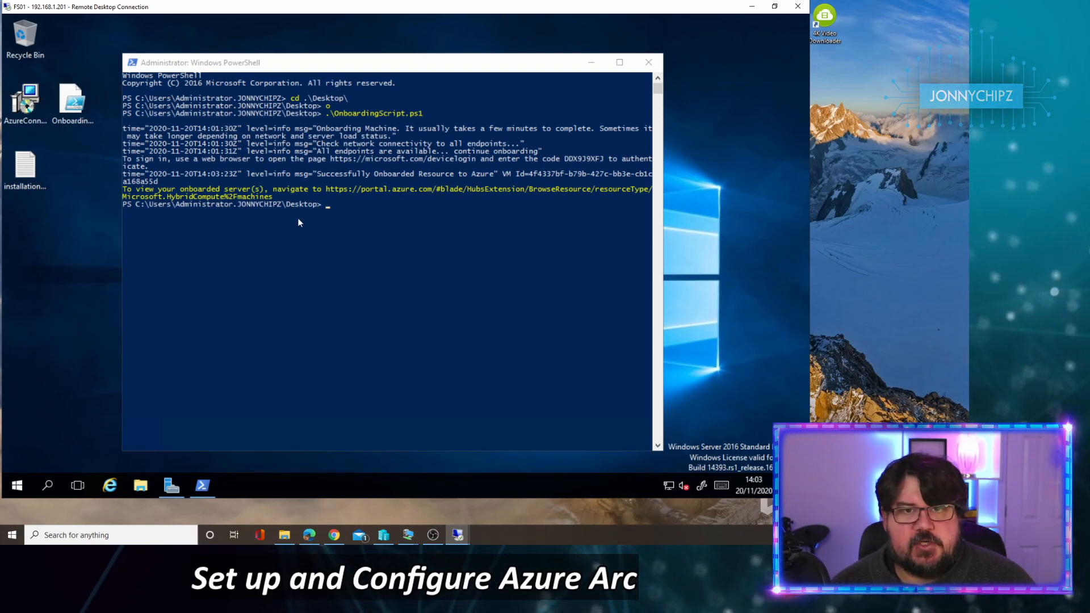
pyautogui.moveTo(315, 60); pyautogui.dragTo(379, 36)
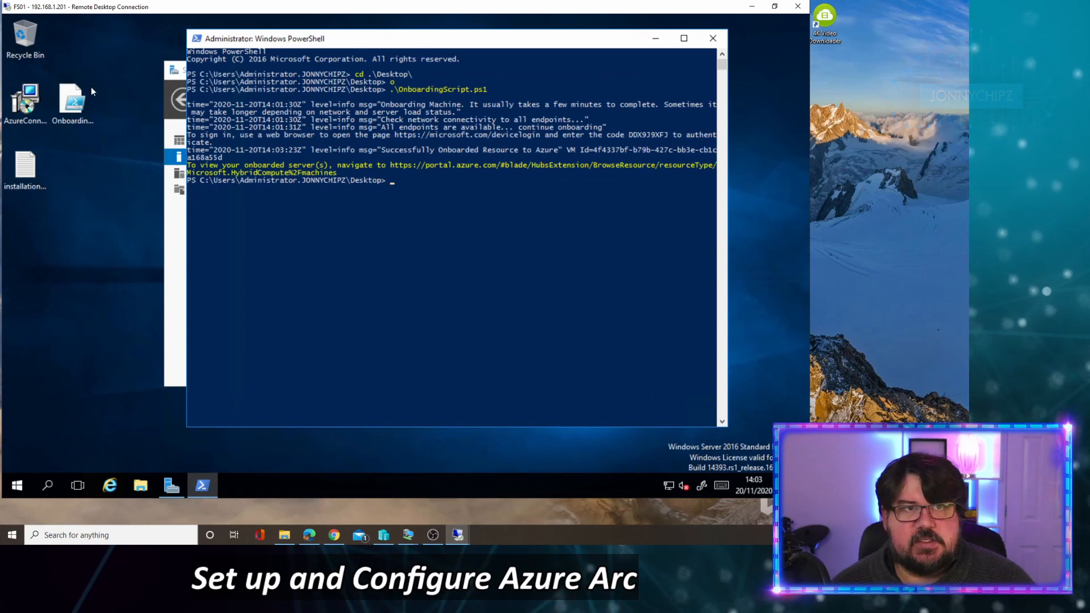
pyautogui.click(79, 101)
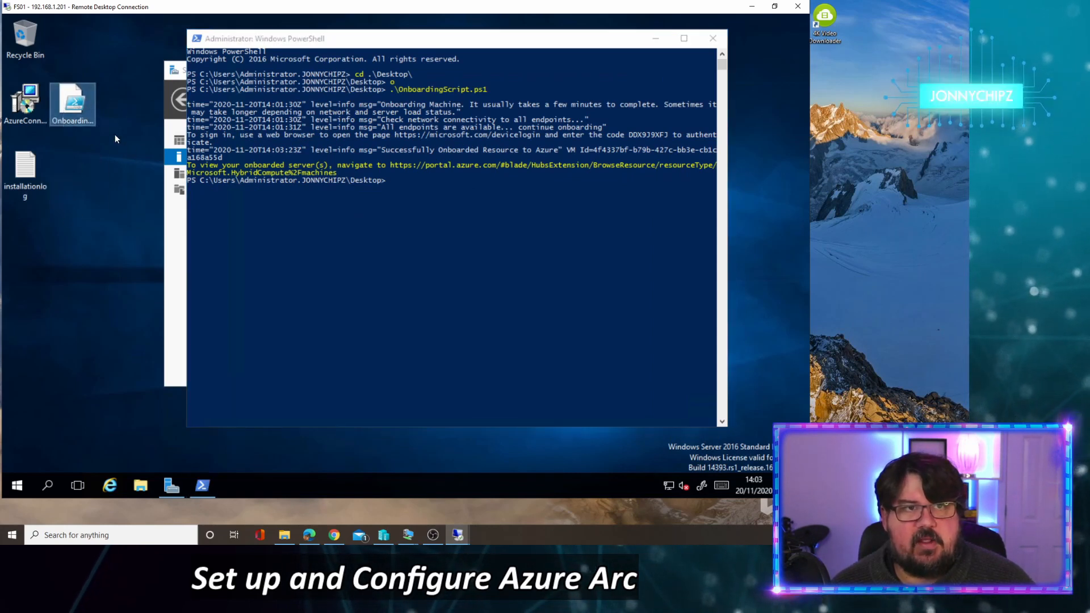
pyautogui.click(29, 113)
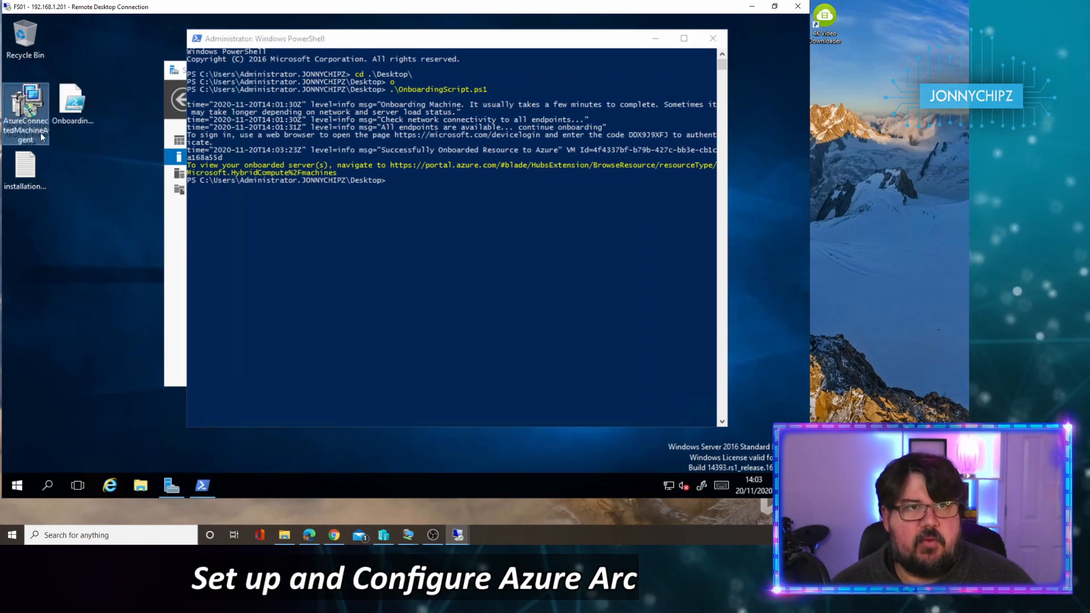
pyautogui.moveTo(41, 136); pyautogui.dragTo(104, 199)
pyautogui.click(31, 177)
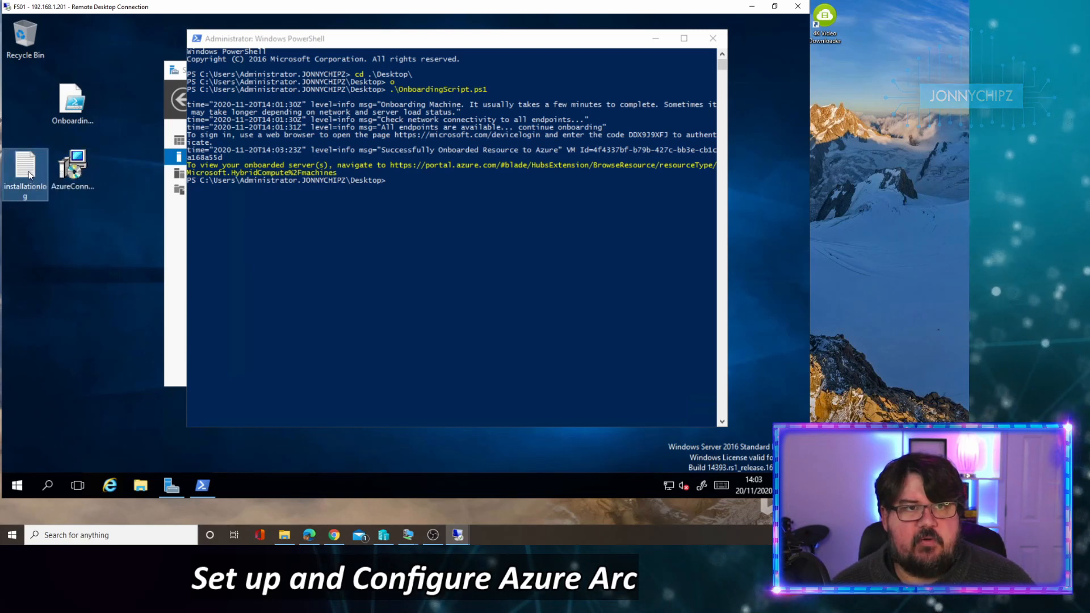
pyautogui.doubleClick(30, 175)
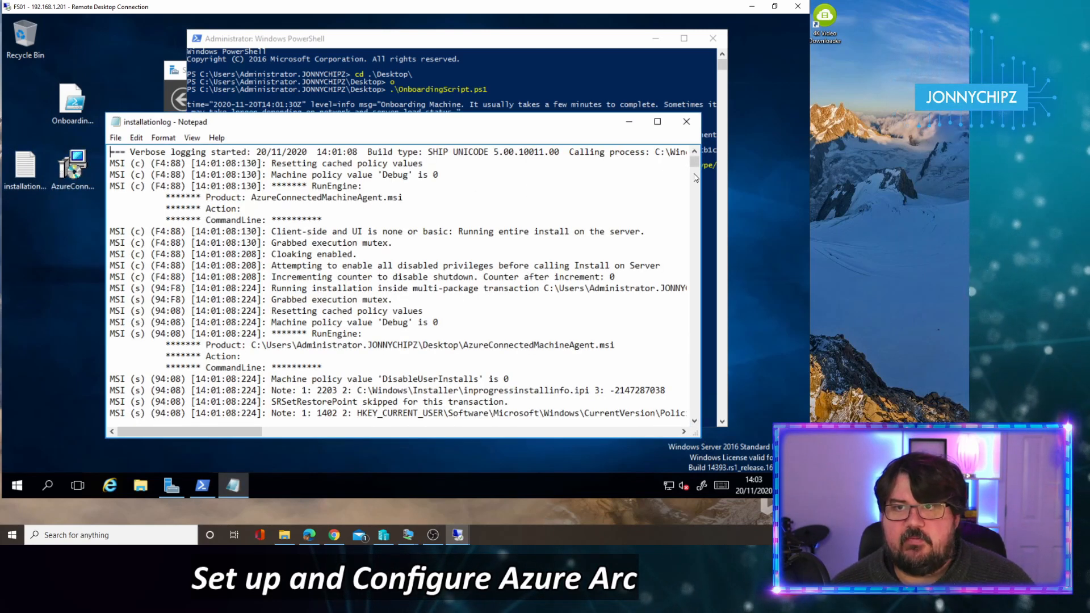
# Step: Maximize the installation log in Notepad and scroll to its end
pyautogui.click(657, 121)
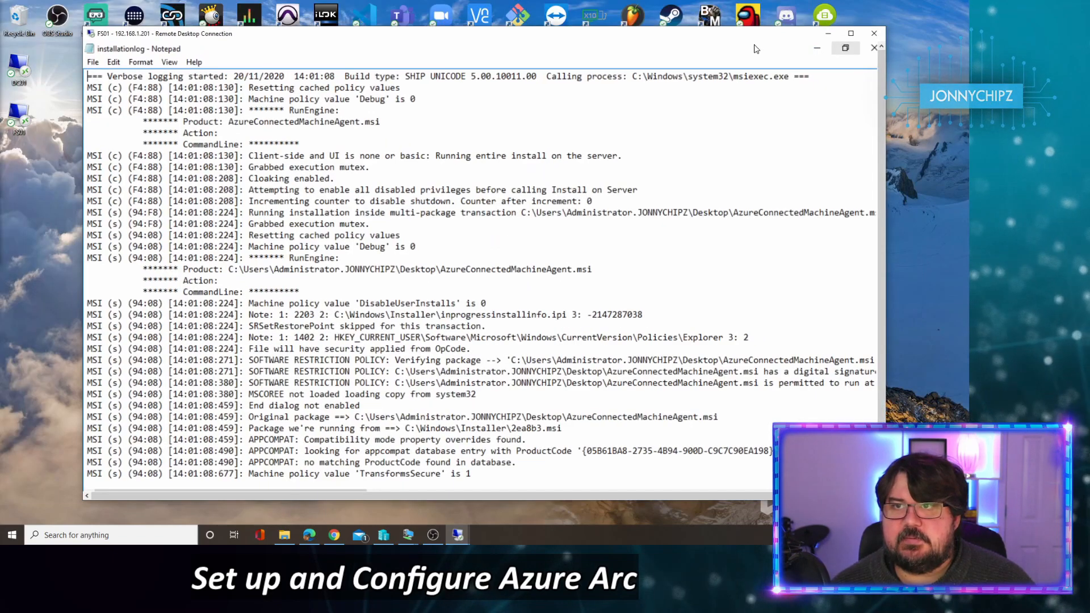
pyautogui.click(774, 6)
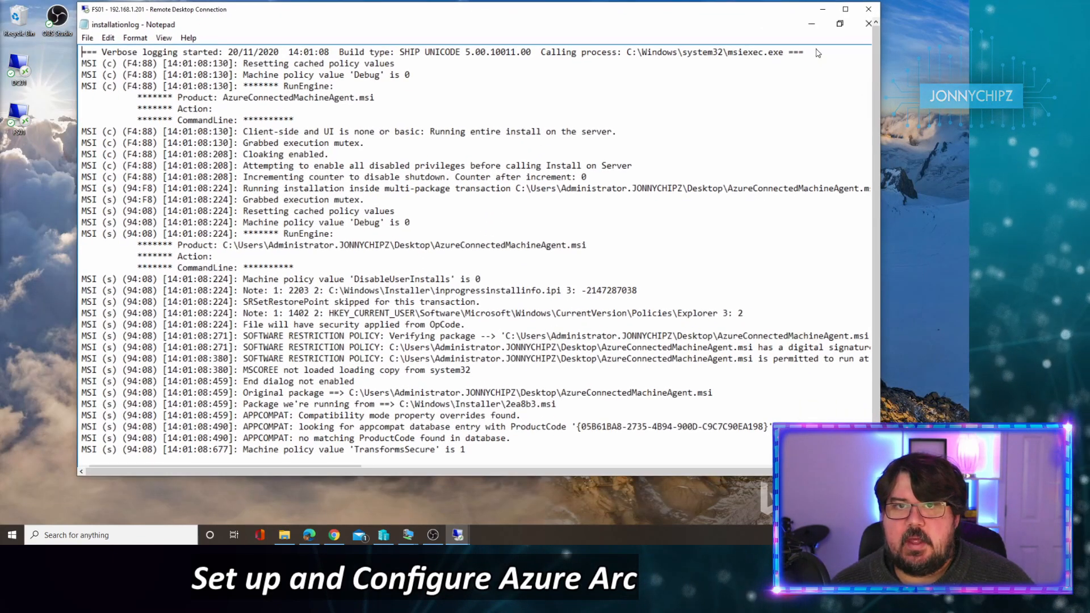
pyautogui.moveTo(877, 51); pyautogui.dragTo(877, 83)
pyautogui.click(633, 225)
pyautogui.scroll(-4, 633, 226)
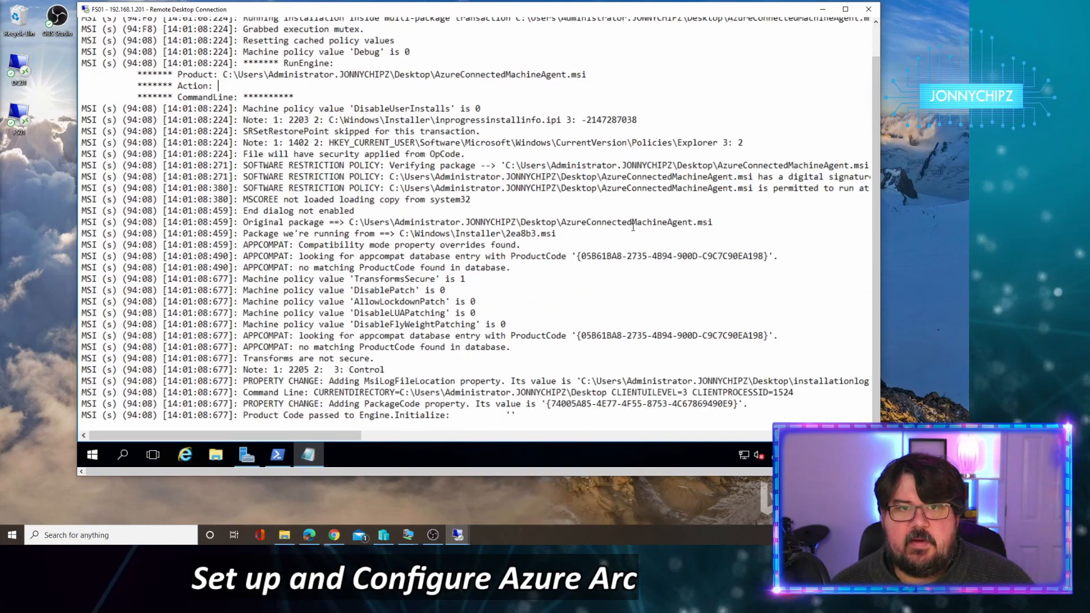
pyautogui.scroll(-15, 633, 227)
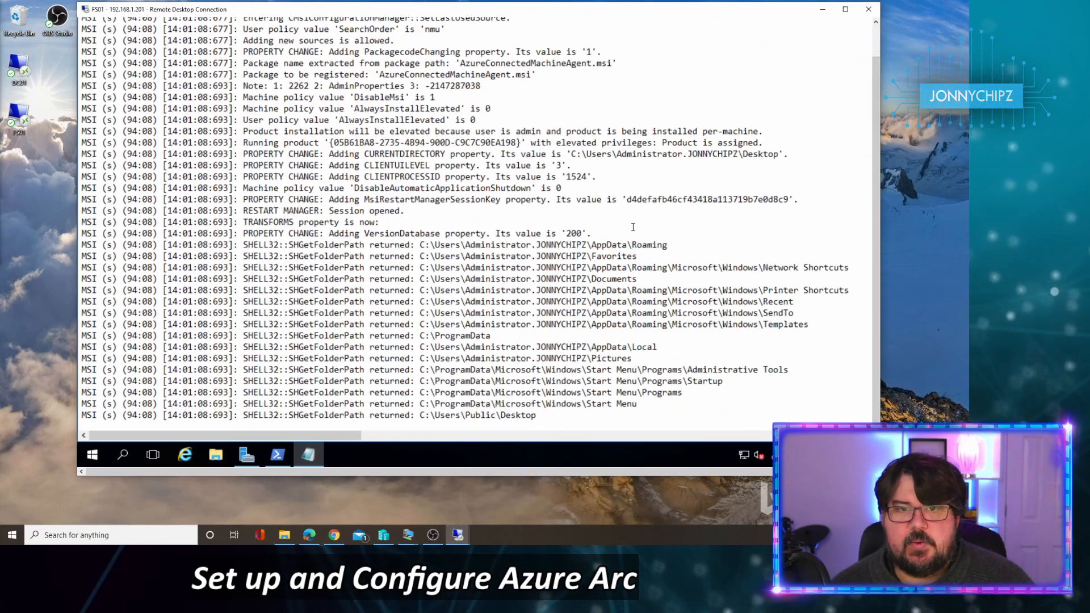
pyautogui.scroll(-13, 632, 226)
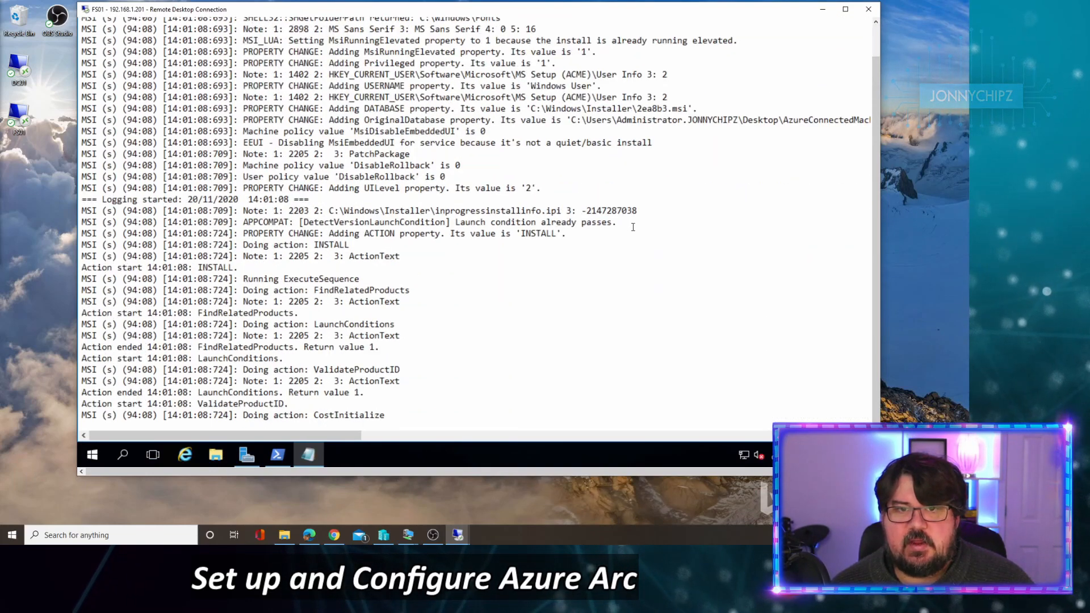
pyautogui.scroll(-20, 633, 226)
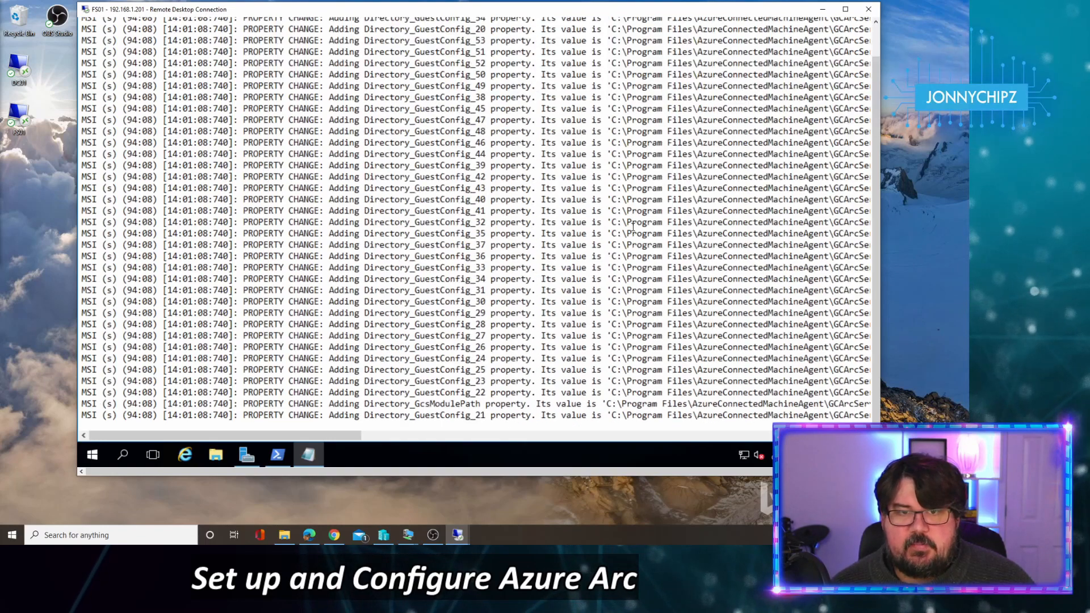
pyautogui.scroll(-13, 633, 227)
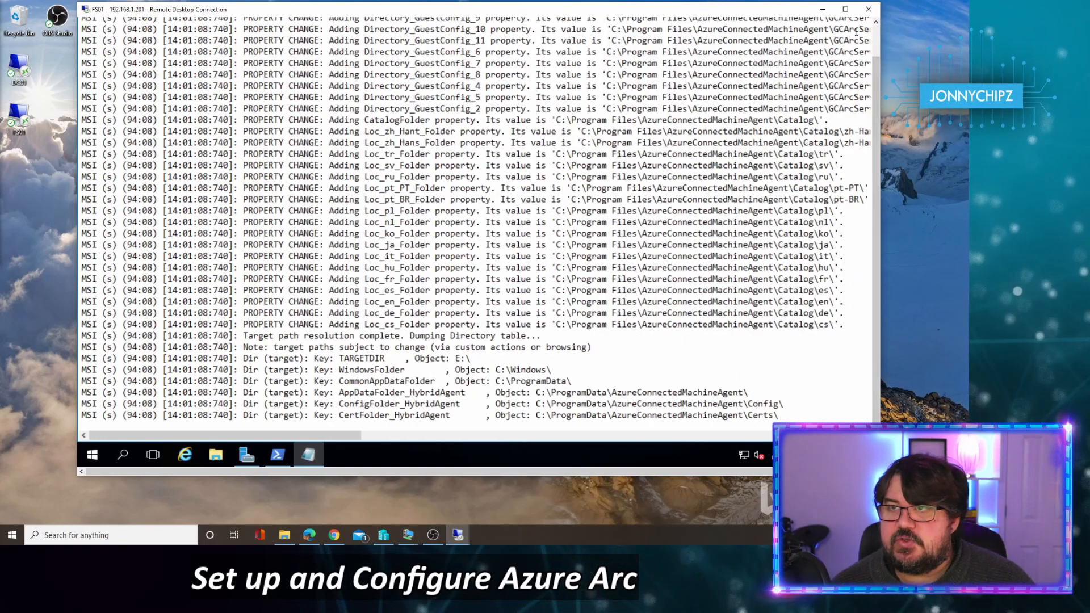
pyautogui.click(845, 9)
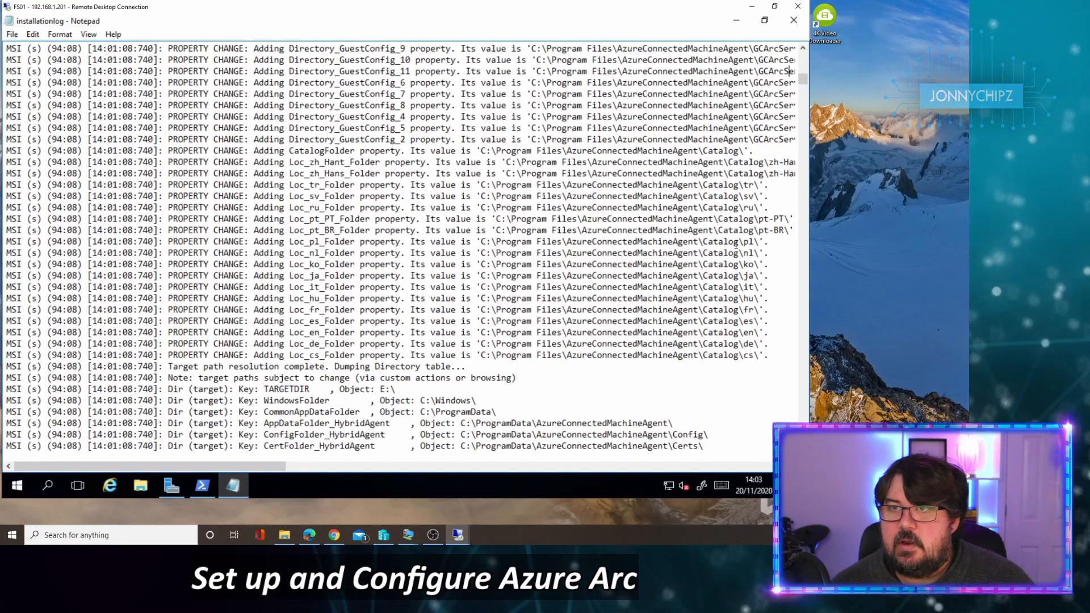
pyautogui.scroll(-15, 506, 331)
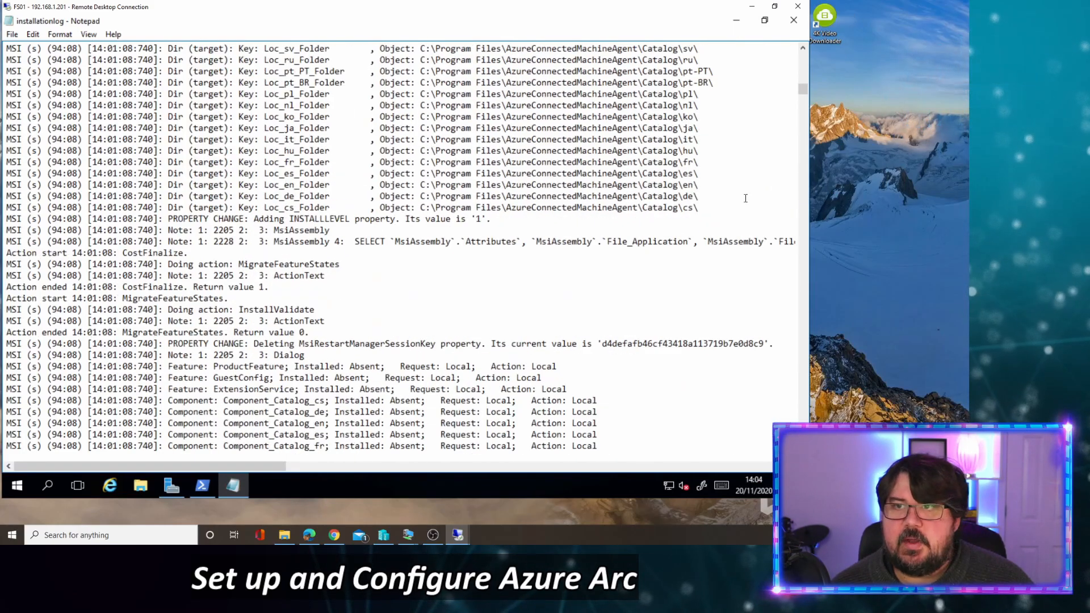
pyautogui.click(804, 122)
pyautogui.moveTo(804, 122); pyautogui.dragTo(804, 457)
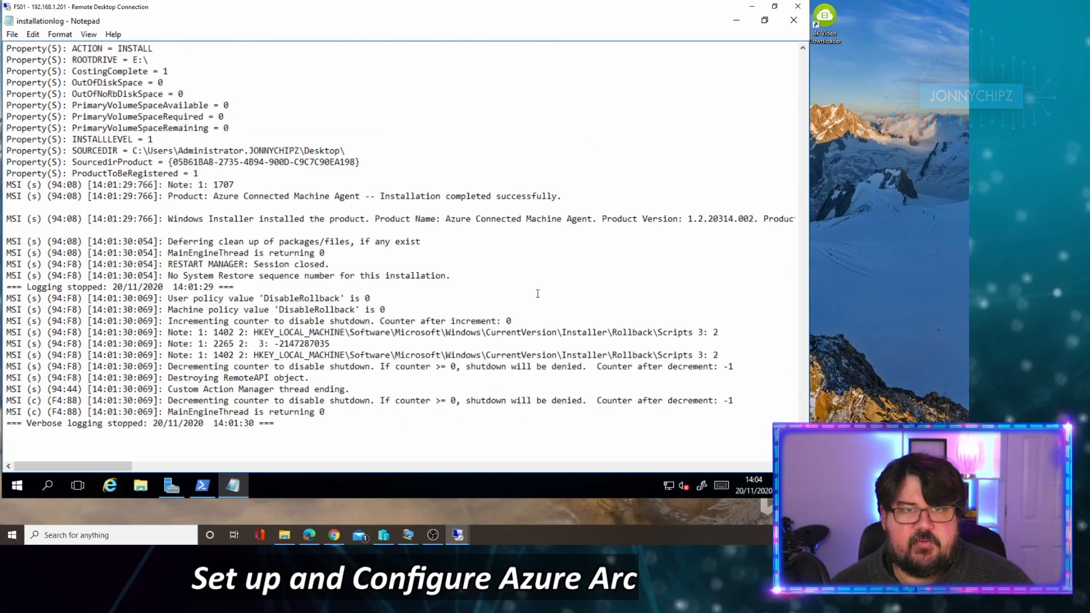
# Step: Highlight the installation-completed, deferred clean-up and verbose-logging-stopped lines, then close the log
pyautogui.moveTo(561, 196); pyautogui.dragTo(14, 202)
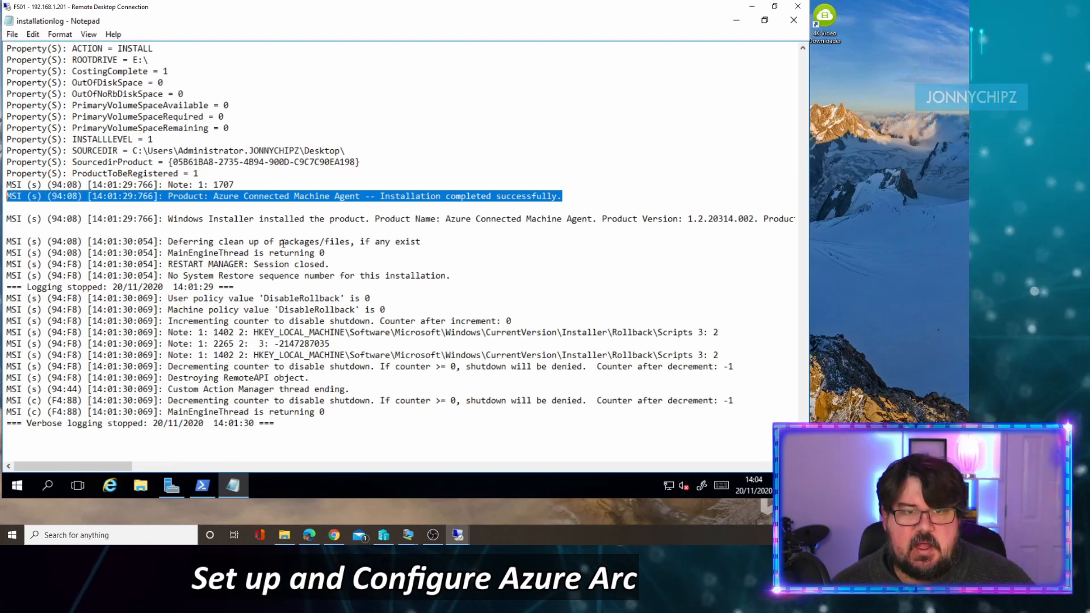
pyautogui.moveTo(173, 242); pyautogui.dragTo(420, 241)
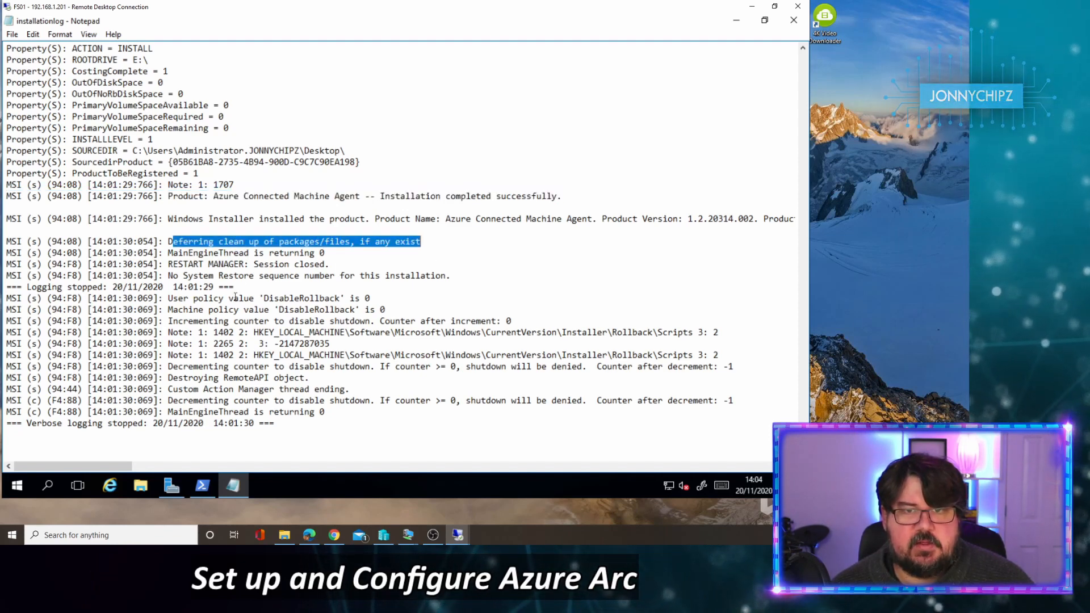
pyautogui.moveTo(42, 424); pyautogui.dragTo(164, 424)
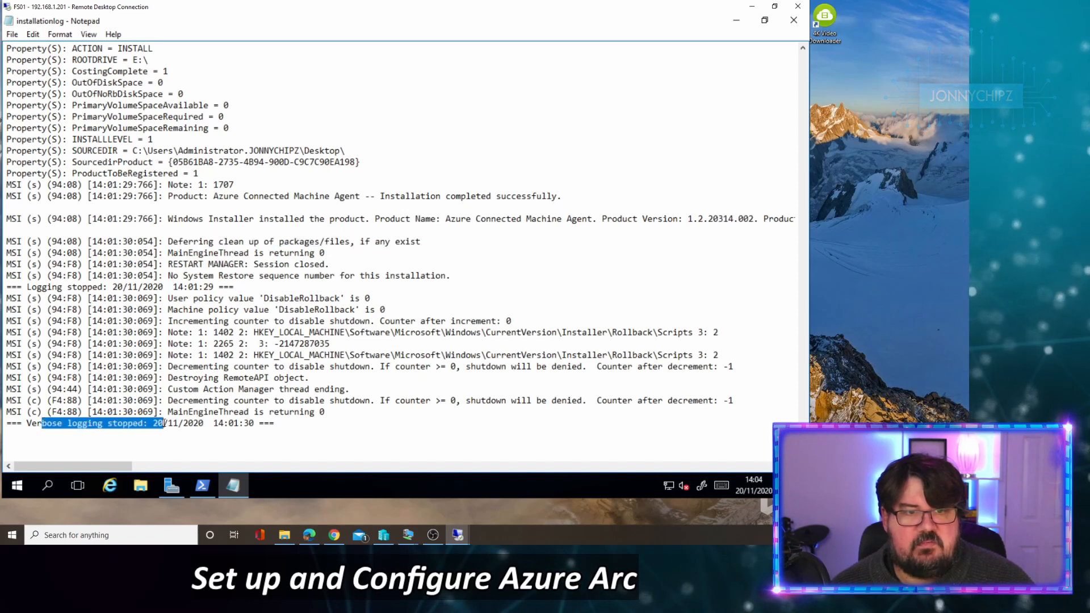
pyautogui.click(793, 21)
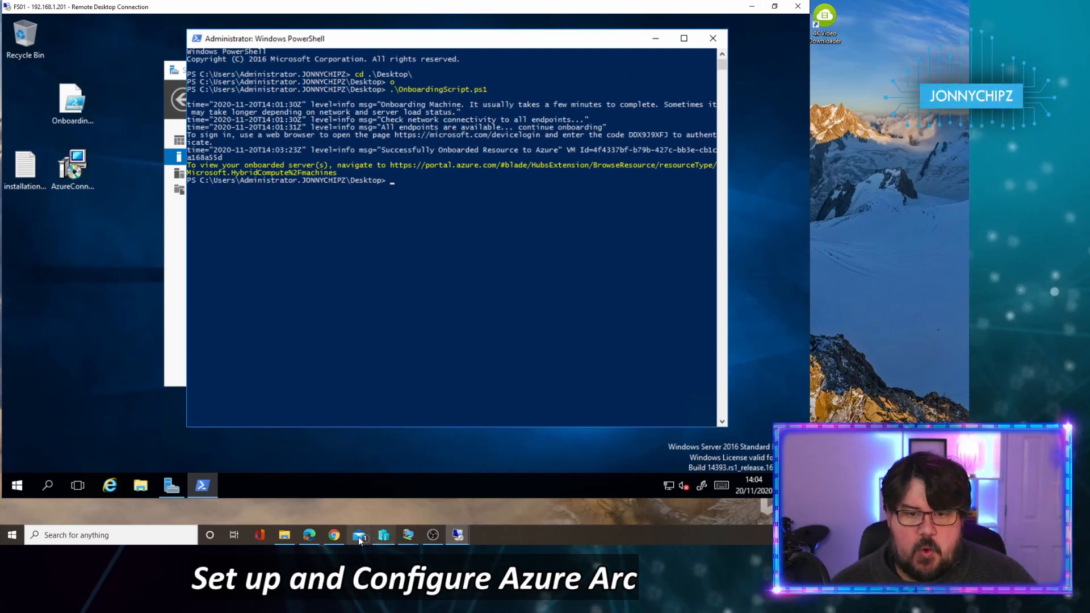
# Step: Switch to the Azure Arc – Microsoft Azure window in Edge
pyautogui.click(310, 536)
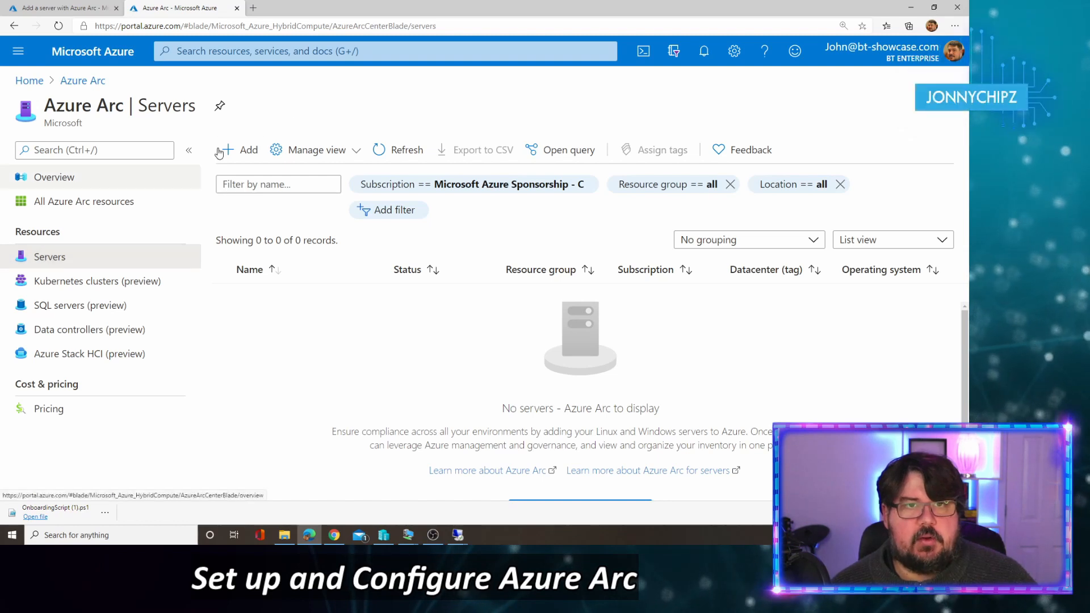
# Step: Refresh the Arc servers list and open Jonnychipz-DC01's overview, showing it Connected in UK South
pyautogui.click(397, 149)
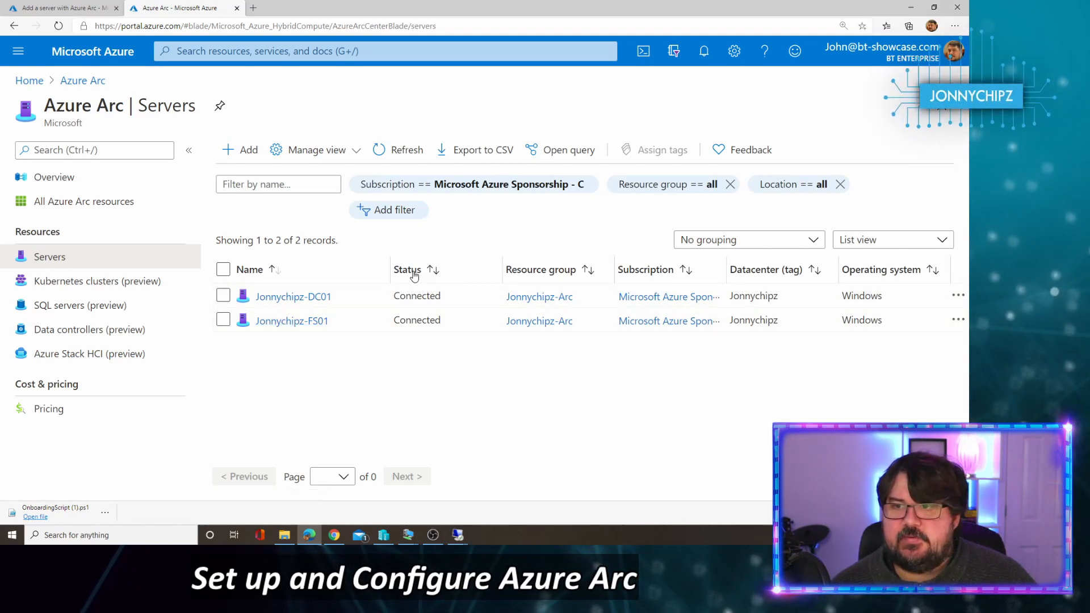
pyautogui.click(276, 301)
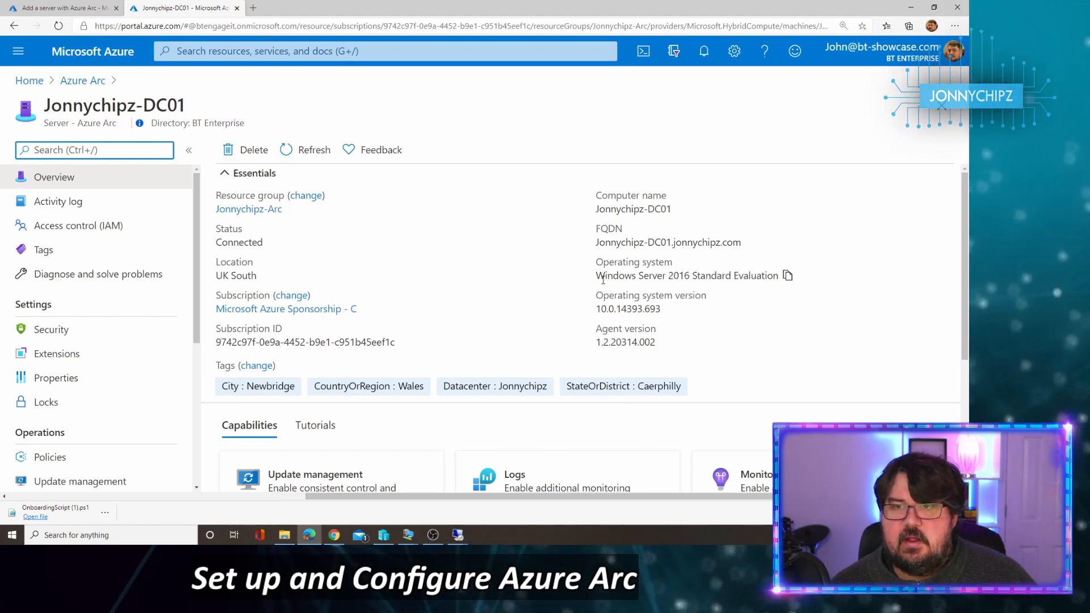
pyautogui.moveTo(631, 276)
pyautogui.mouseDown()
pyautogui.moveTo(740, 278)
pyautogui.moveTo(623, 266)
pyautogui.mouseUp()
pyautogui.click(767, 278)
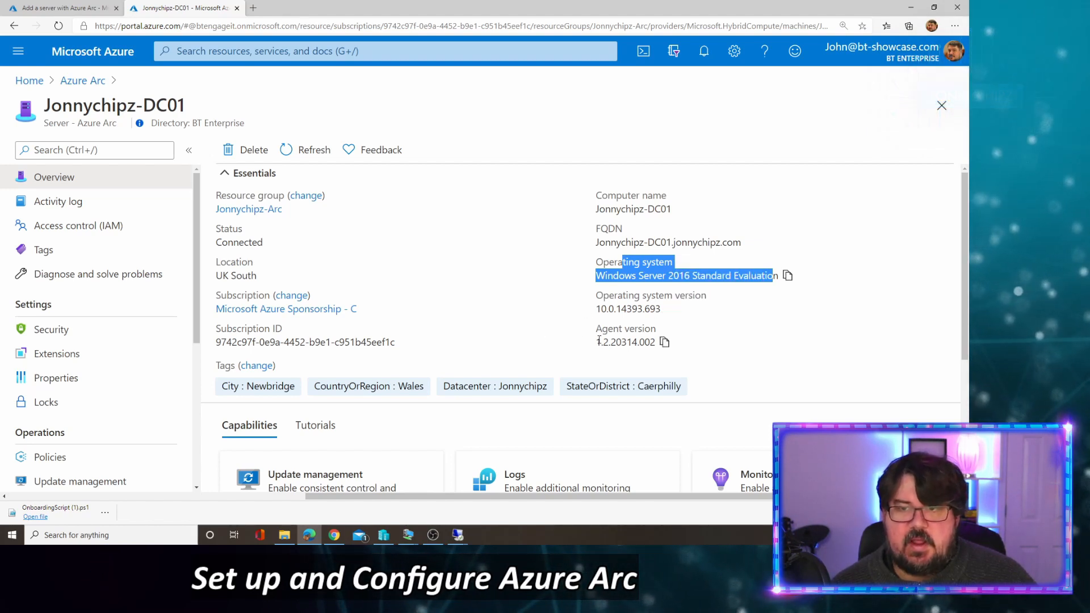
pyautogui.moveTo(602, 342); pyautogui.dragTo(655, 342)
pyautogui.scroll(-3, 386, 320)
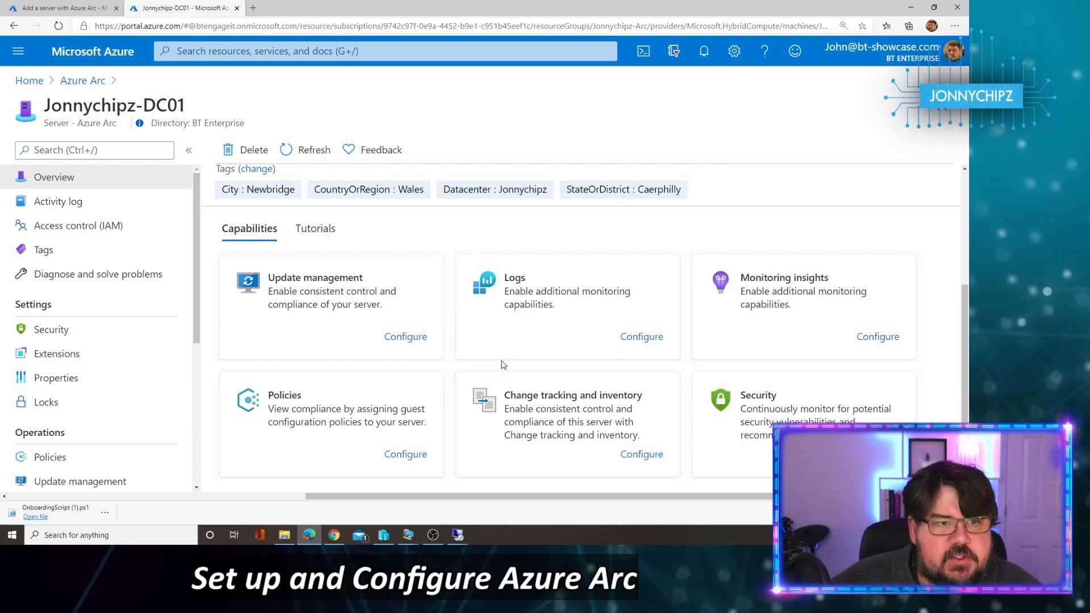
pyautogui.click(71, 355)
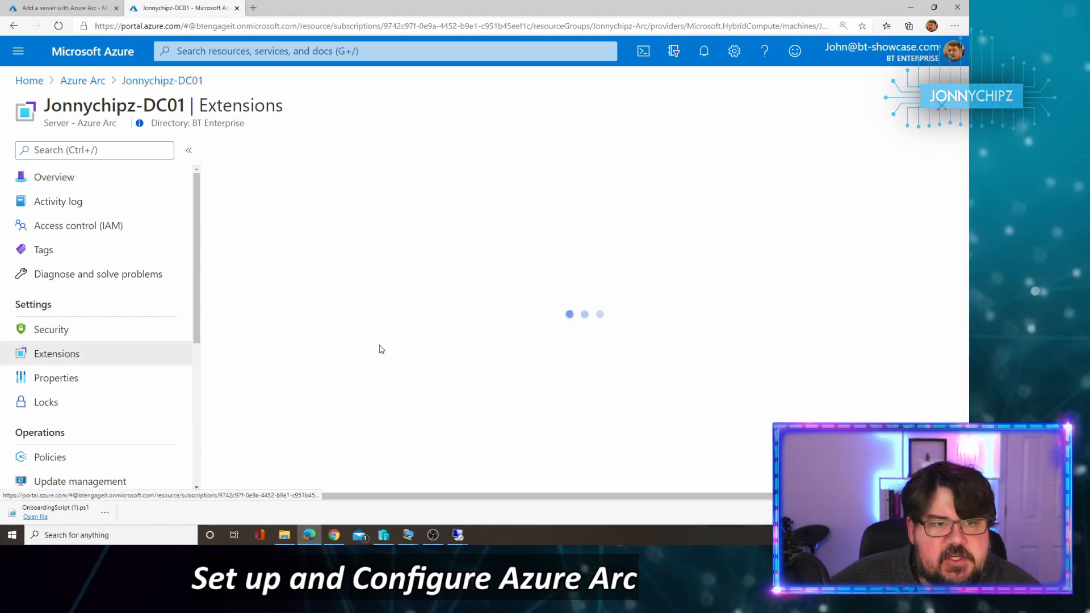
pyautogui.click(93, 378)
pyautogui.scroll(-1, 121, 399)
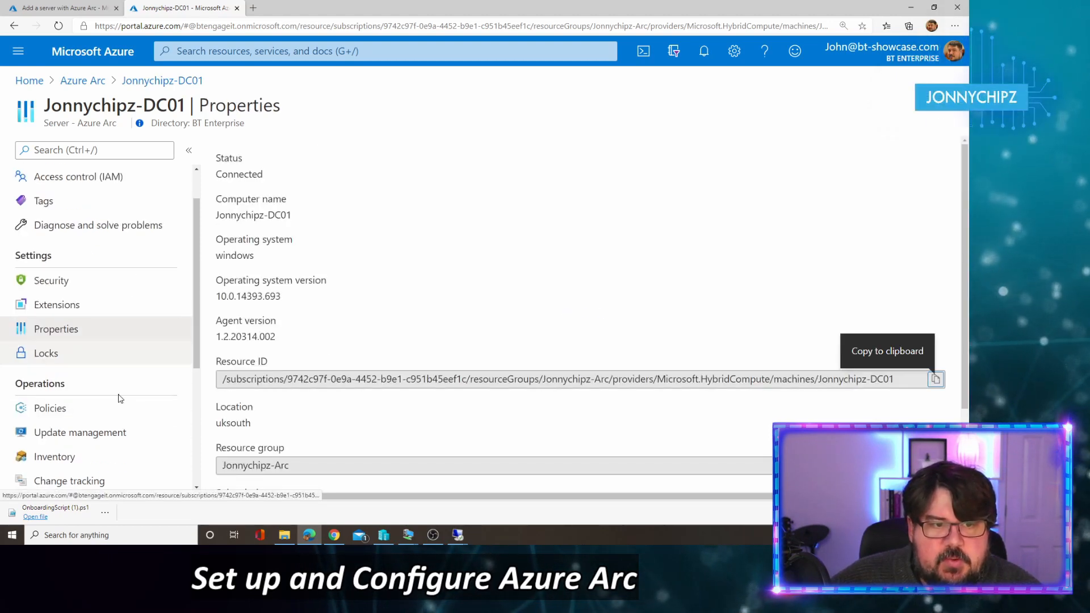
pyautogui.click(57, 407)
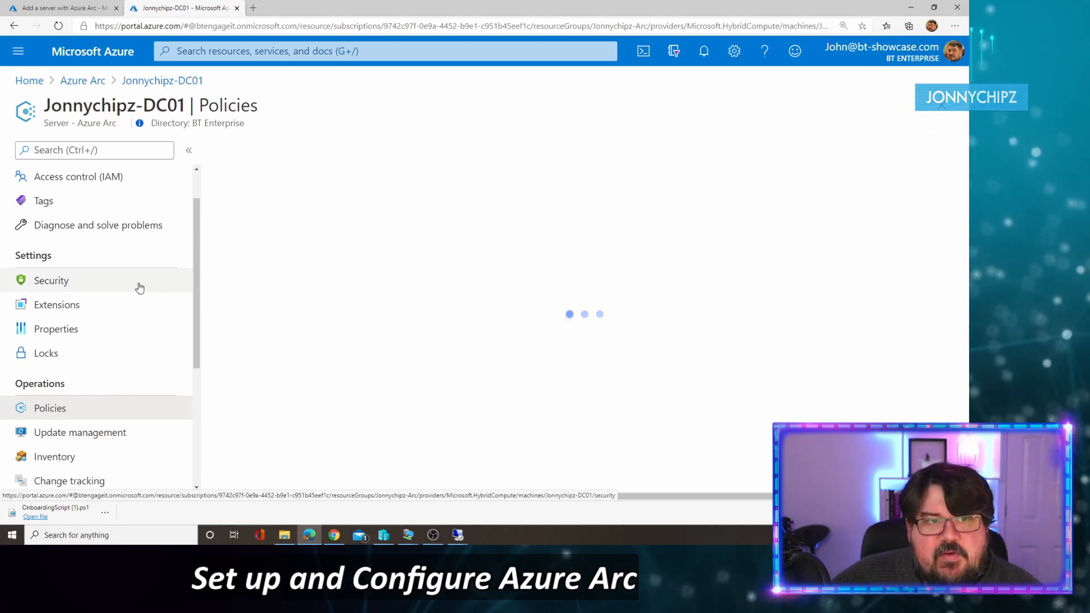
pyautogui.scroll(1, 140, 298)
pyautogui.click(80, 182)
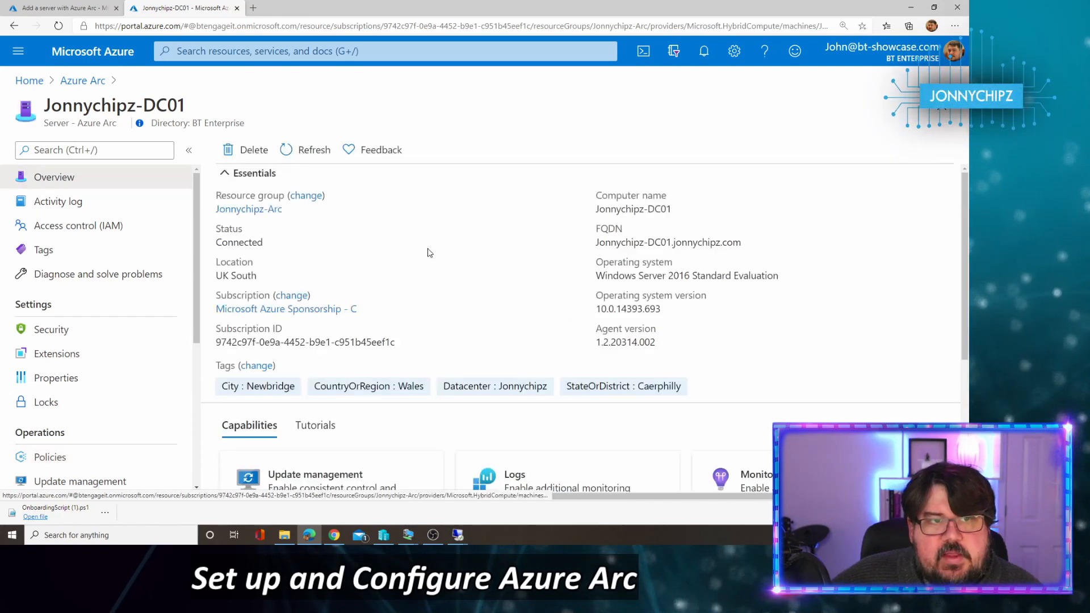
# Step: Return to the Azure Arc servers list using the breadcrumb
pyautogui.click(82, 80)
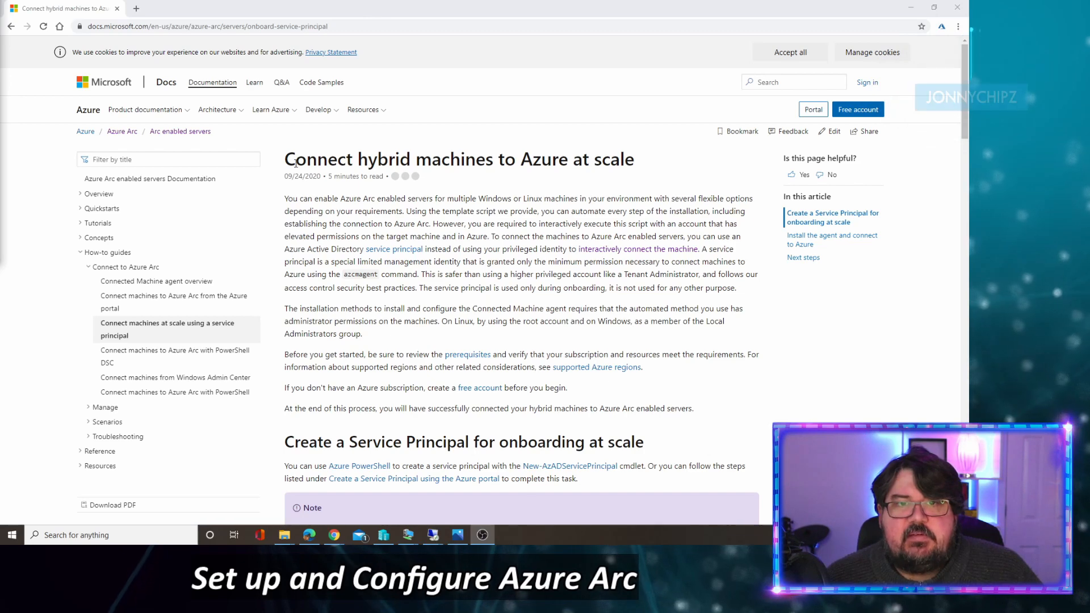
# Step: Scroll down to the 'Create a Service Principal for onboarding at scale' heading
pyautogui.scroll(-2, 385, 166)
pyautogui.scroll(-3, 385, 166)
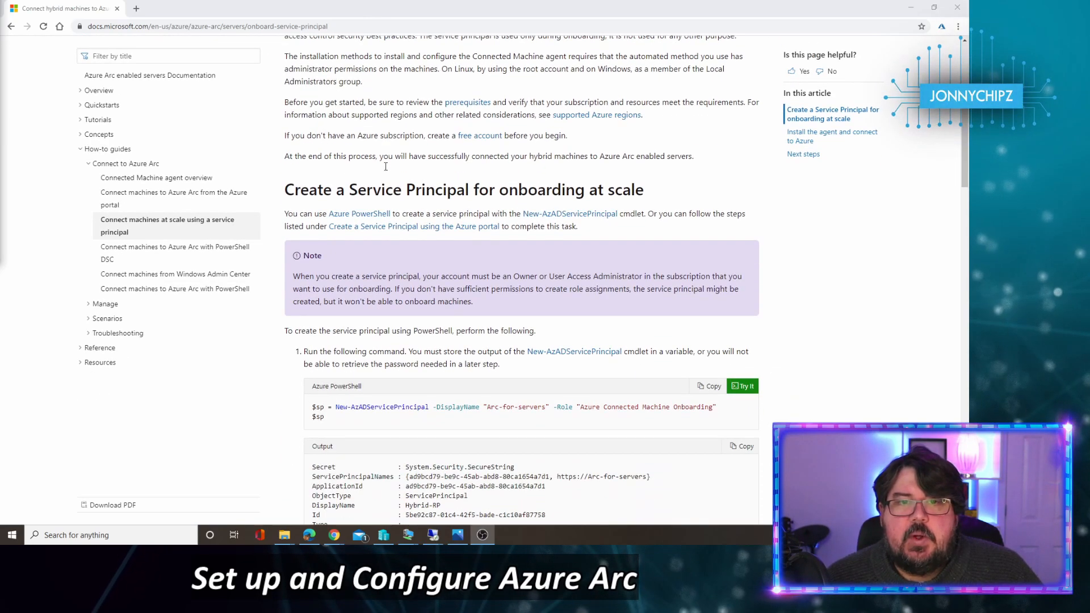
pyautogui.moveTo(300, 189); pyautogui.dragTo(630, 190)
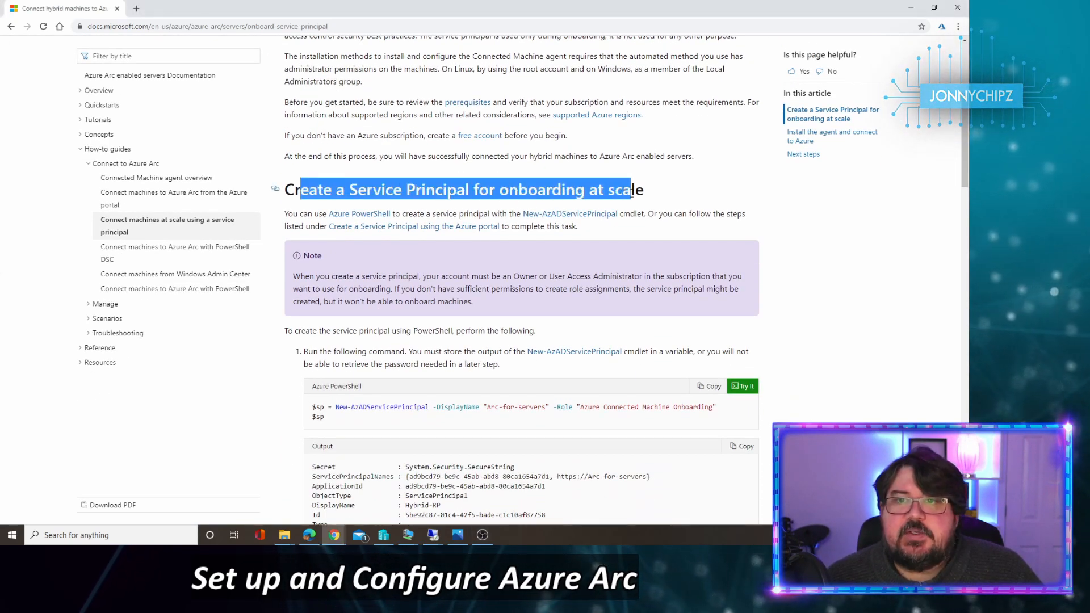
pyautogui.click(521, 167)
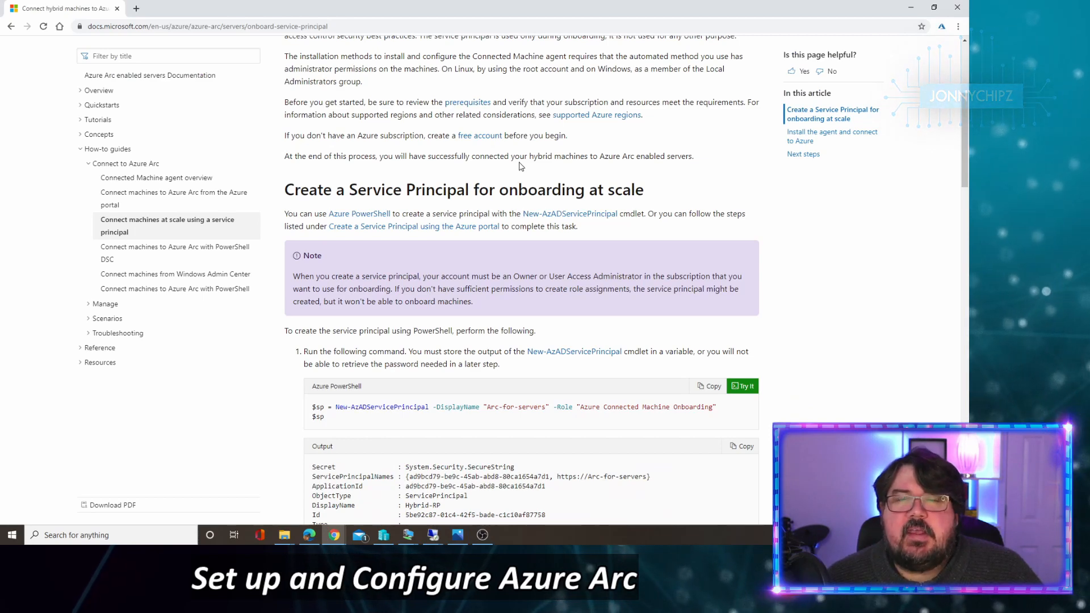
# Step: Read through the service principal steps down to the 'Windows installation script' section
pyautogui.scroll(-1, 521, 167)
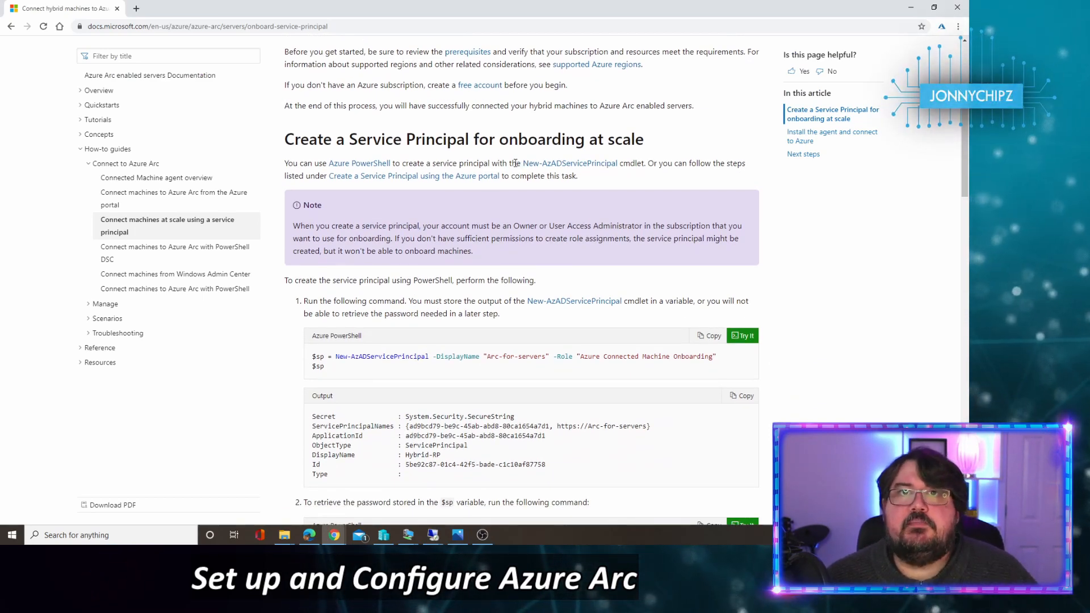
pyautogui.scroll(-1, 515, 163)
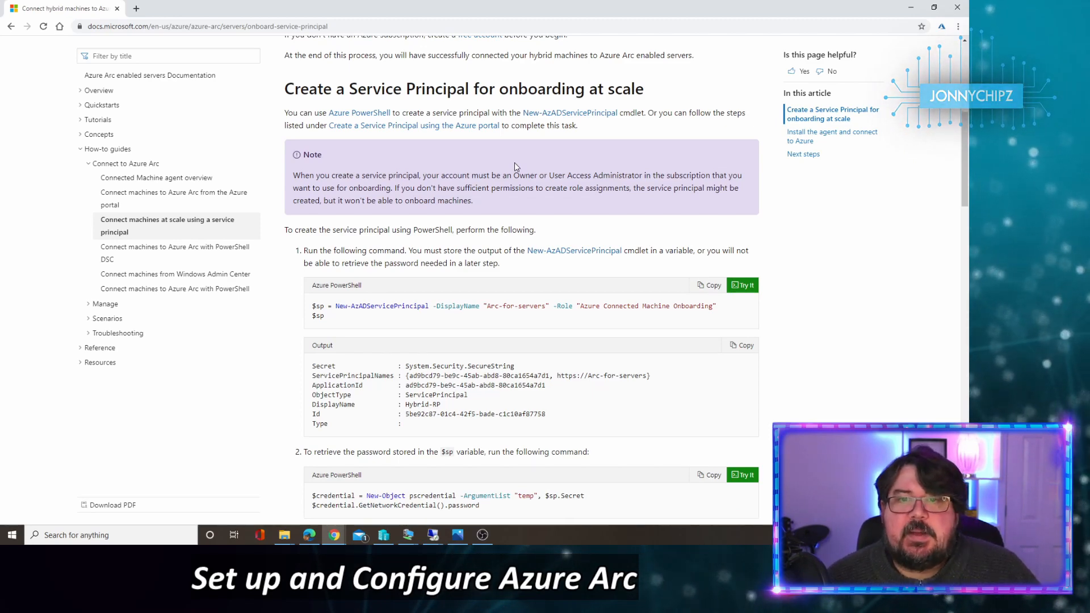
pyautogui.scroll(-1, 495, 193)
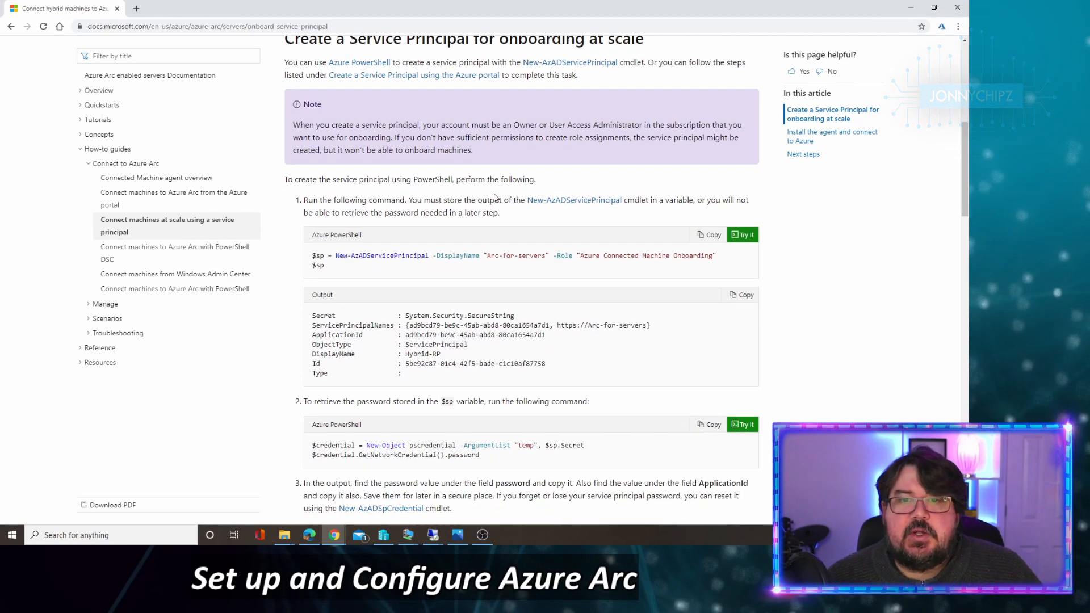
pyautogui.scroll(2, 482, 210)
pyautogui.scroll(-5, 477, 219)
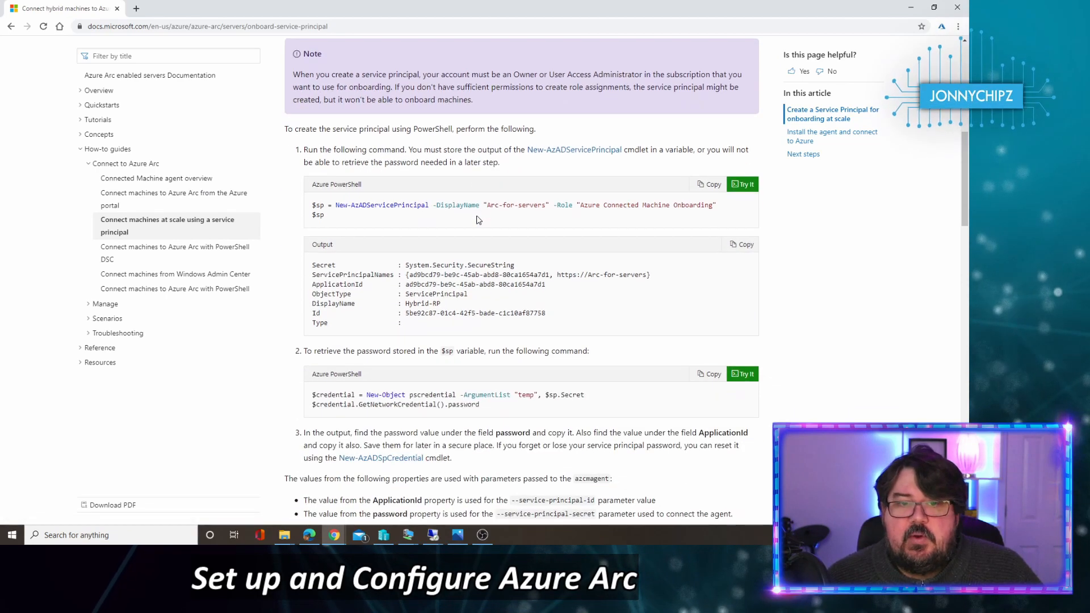
pyautogui.scroll(-1, 477, 218)
pyautogui.scroll(-3, 477, 219)
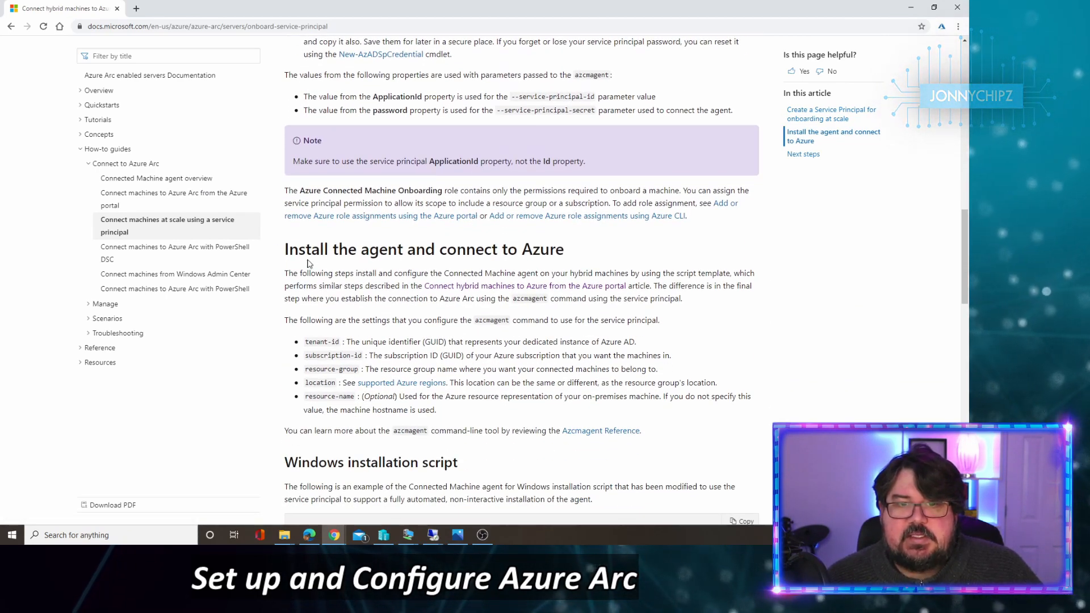
pyautogui.scroll(-2, 520, 258)
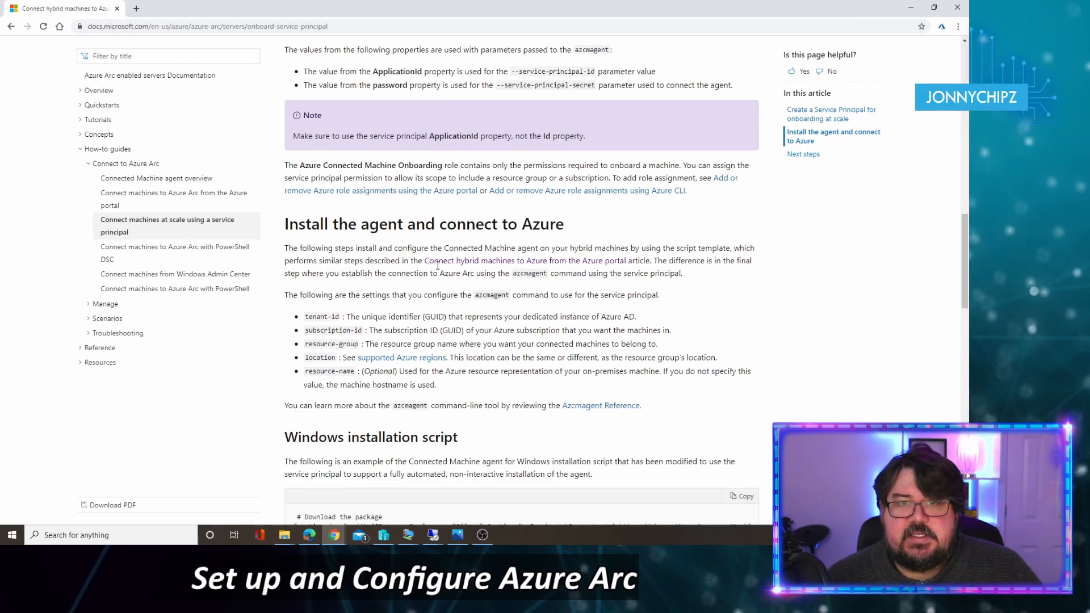
pyautogui.scroll(-3, 438, 270)
pyautogui.scroll(-2, 438, 269)
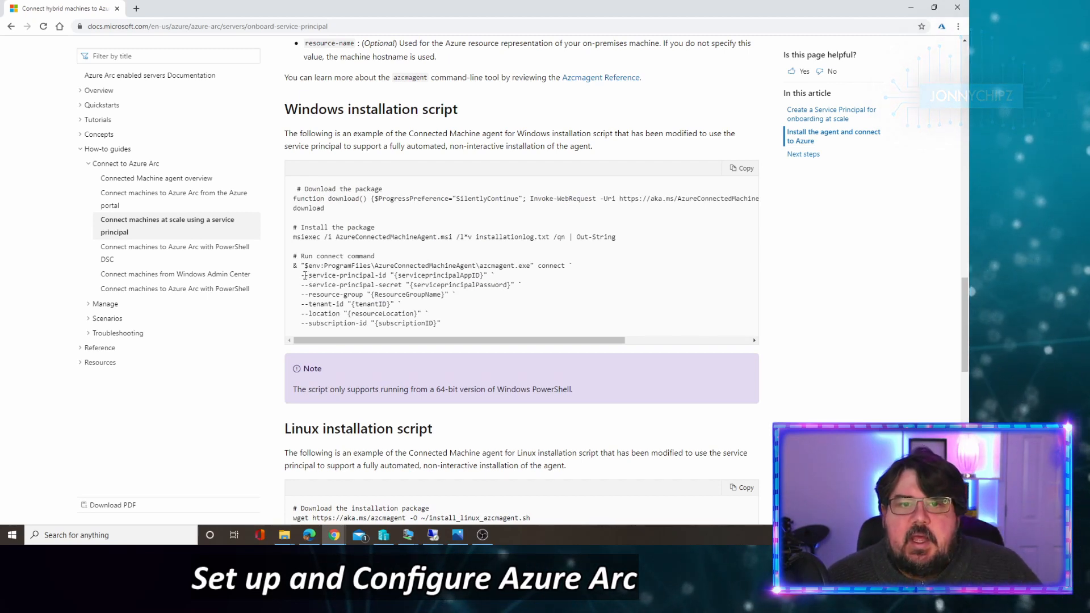
# Step: Highlight the connect command's --service-principal-id and --service-principal-secret parameters in the script
pyautogui.moveTo(305, 275); pyautogui.dragTo(439, 290)
pyautogui.moveTo(312, 276); pyautogui.dragTo(452, 276)
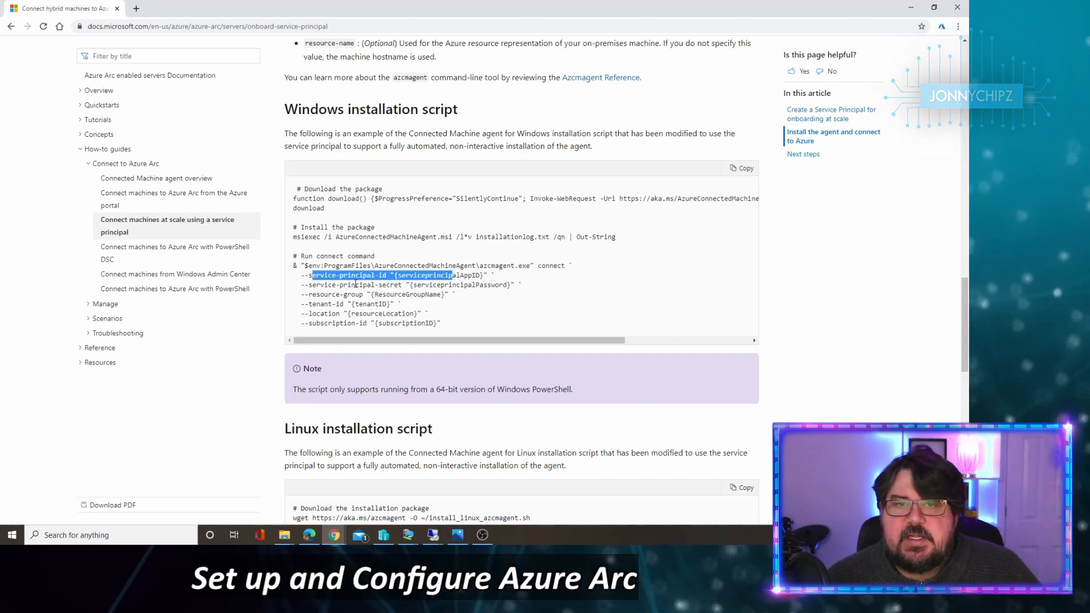
pyautogui.moveTo(359, 285); pyautogui.dragTo(511, 285)
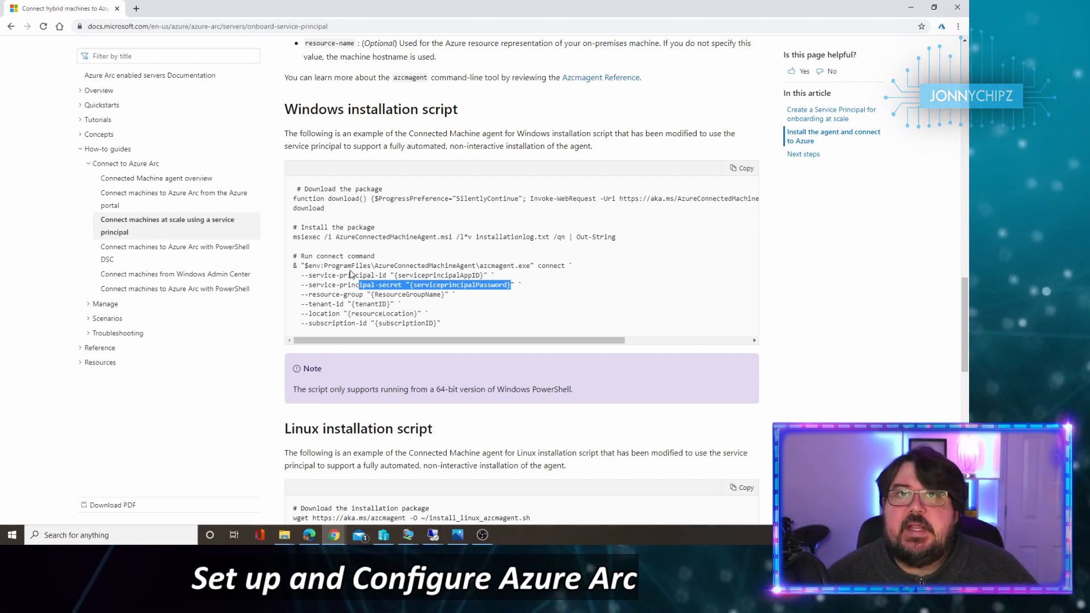
# Step: Scroll back up to the top of the Docs article
pyautogui.scroll(18, 350, 274)
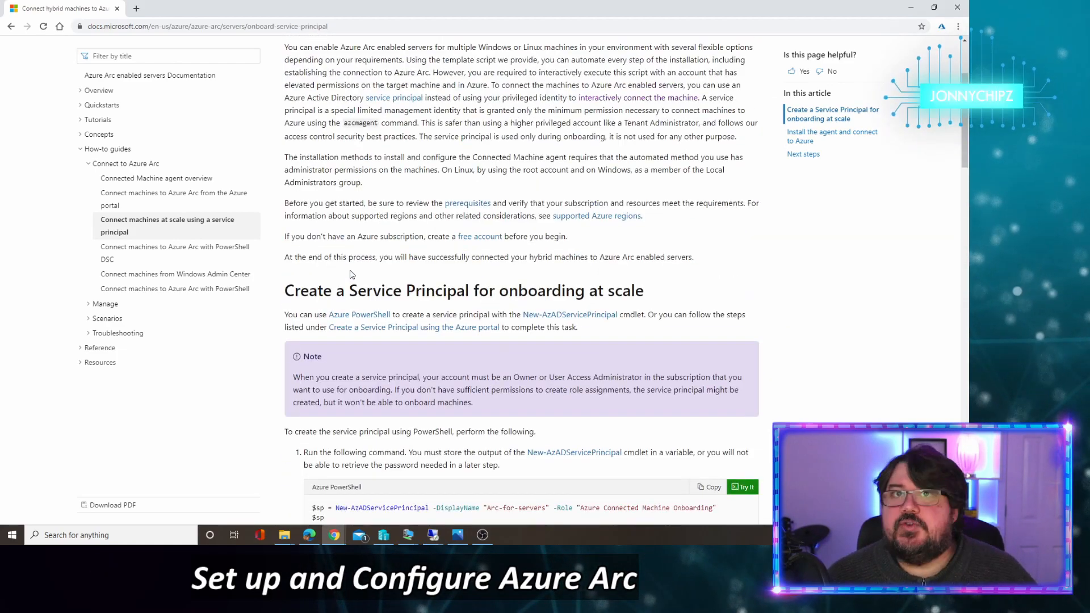
pyautogui.scroll(2, 326, 299)
pyautogui.scroll(1, 326, 299)
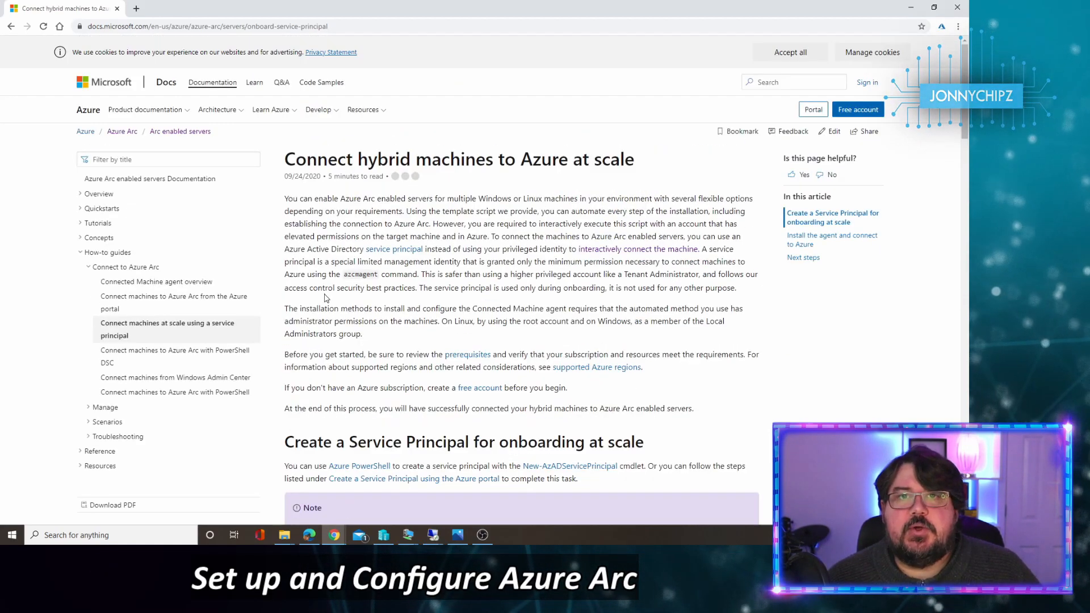